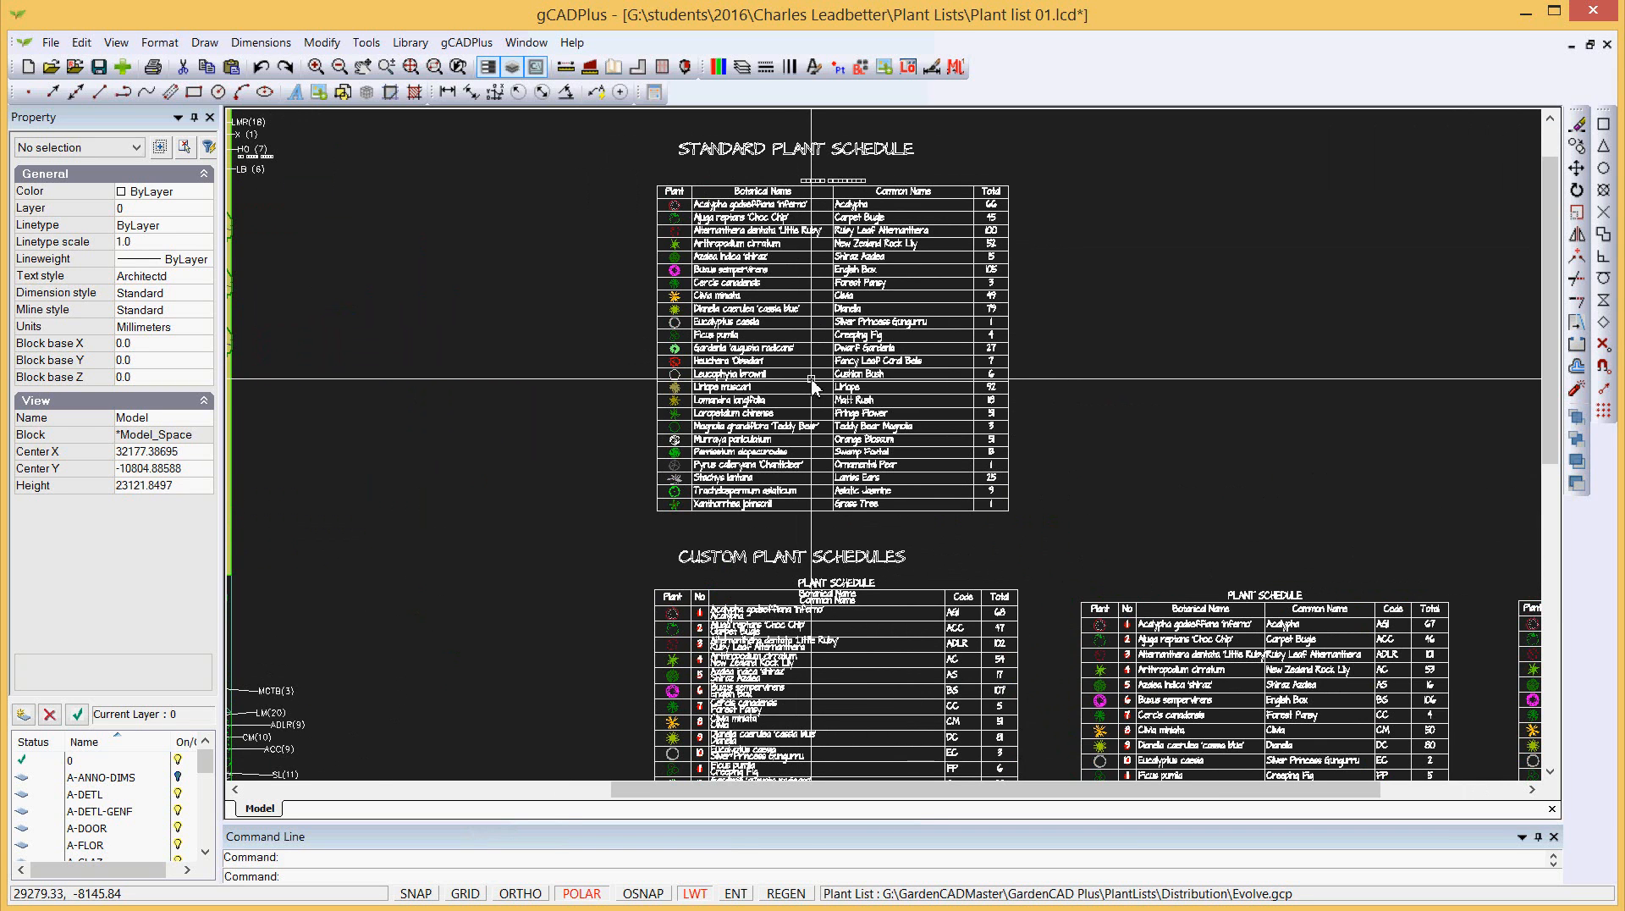
Step: Examine the columns and totals of the standard plant schedule and the available plant schedule drawing options
scroll(811, 386, up, 1)
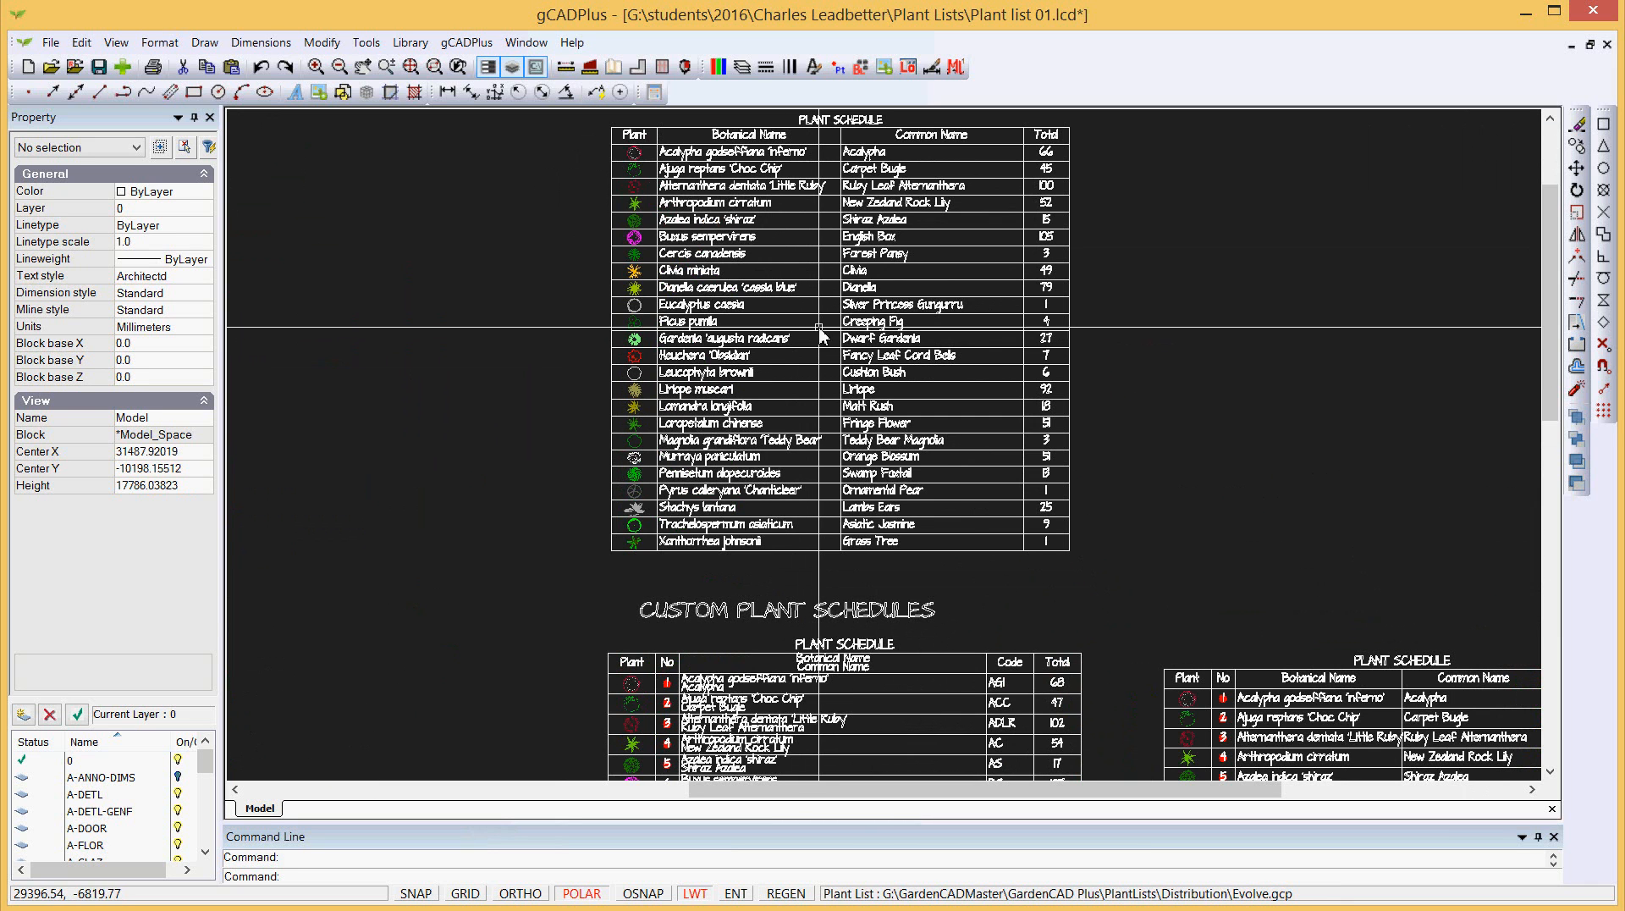
middle_drag(808, 380, 797, 425)
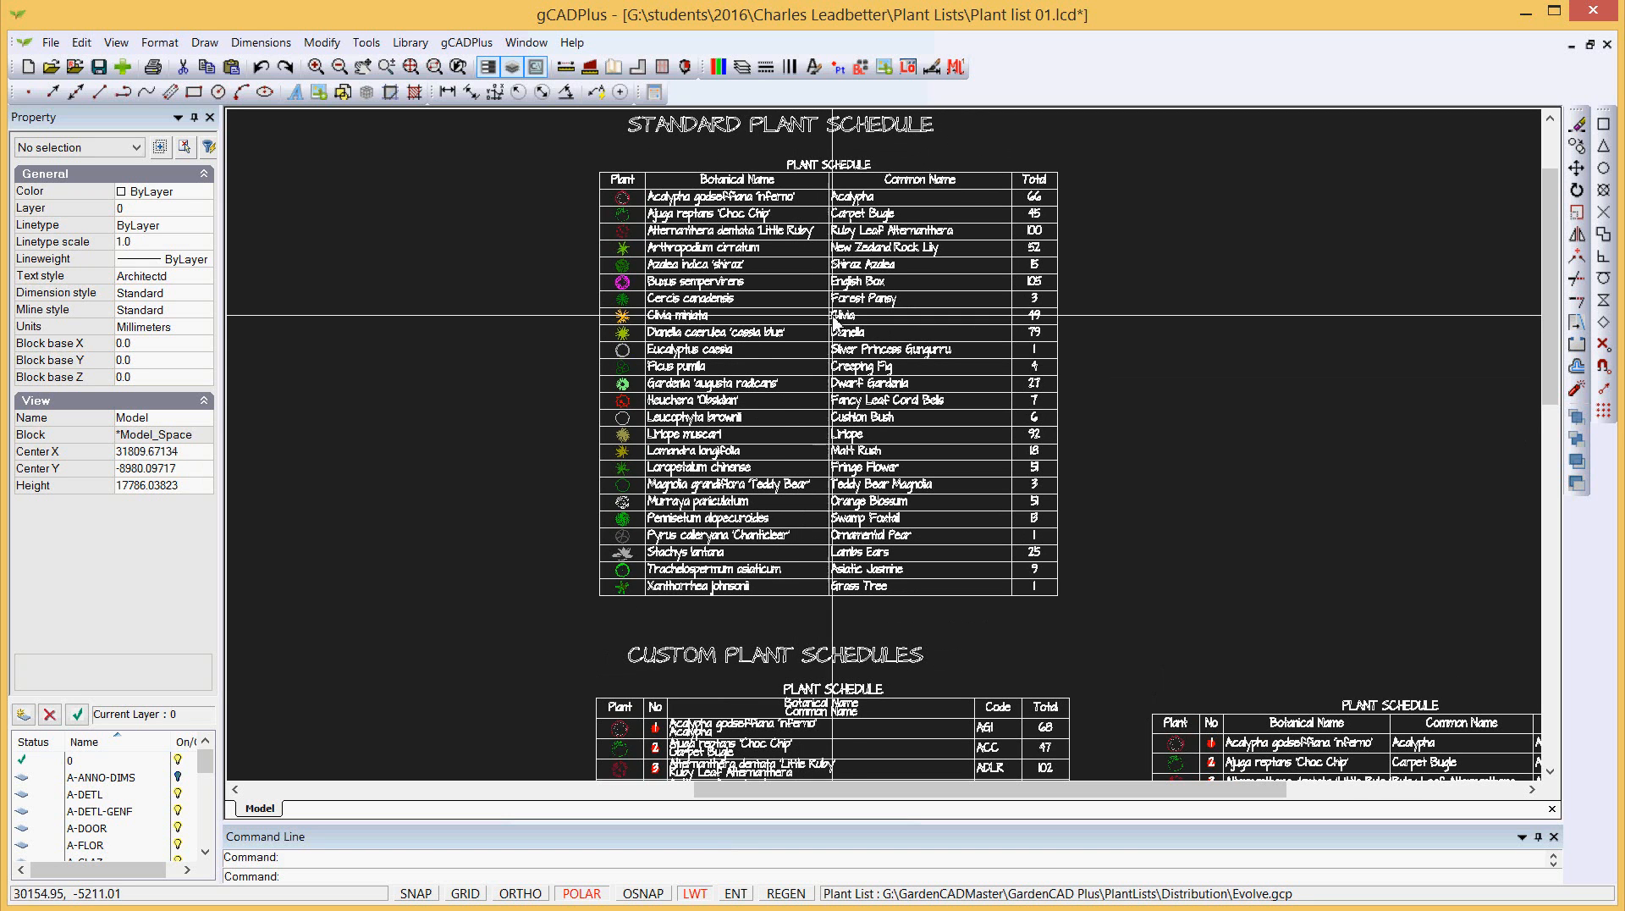
click(477, 47)
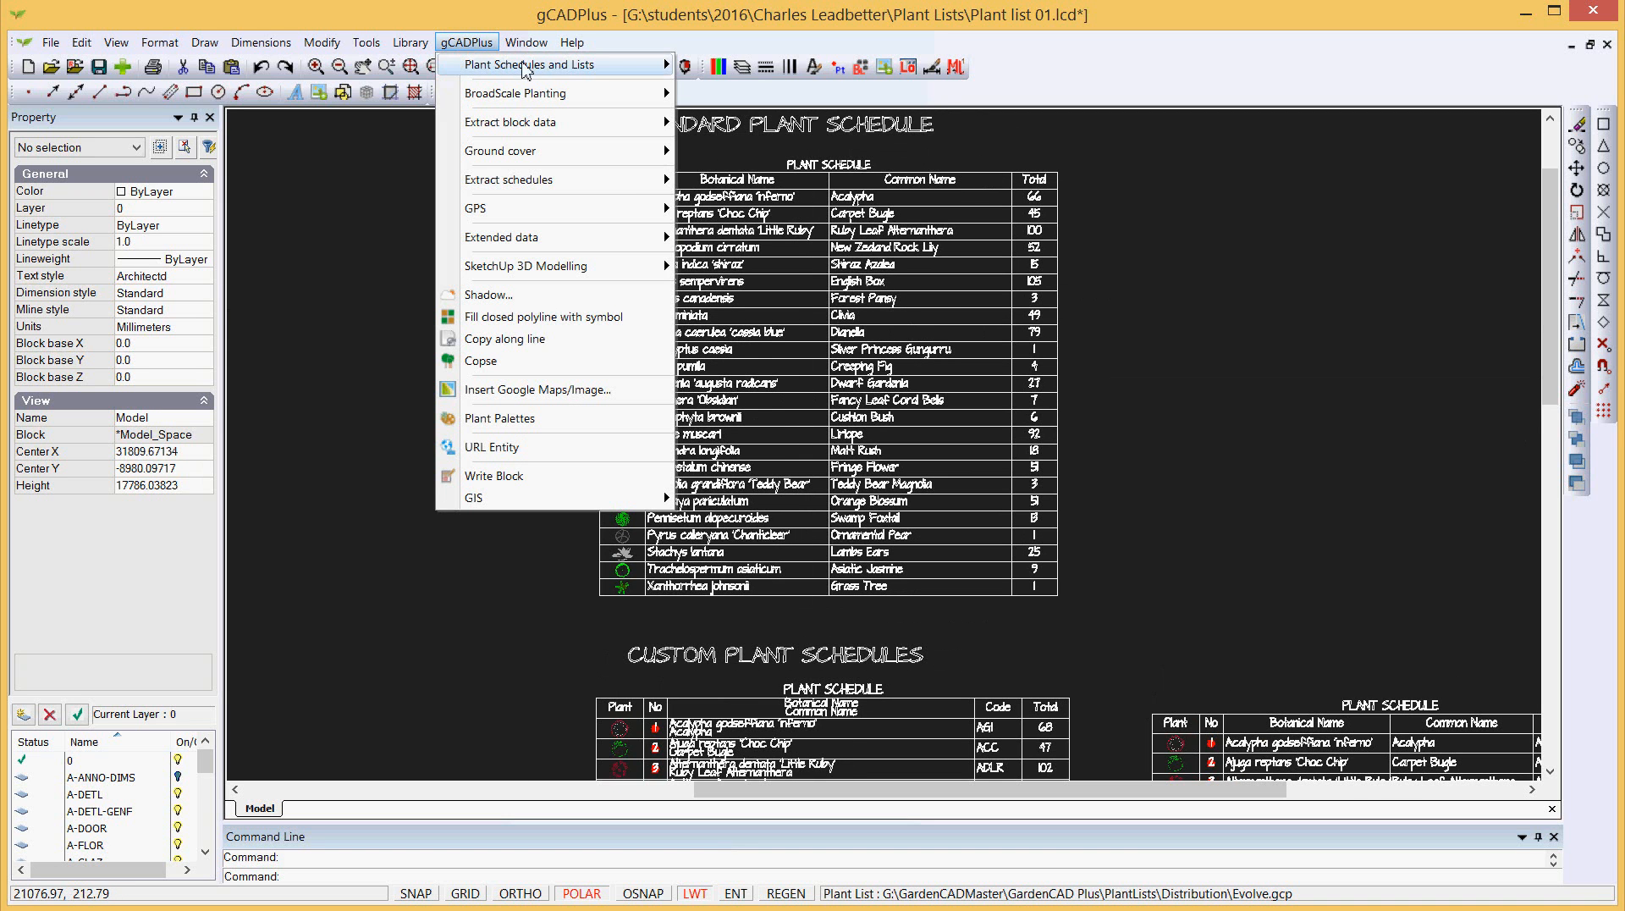
mouse_move(542, 66)
mouse_move(864, 291)
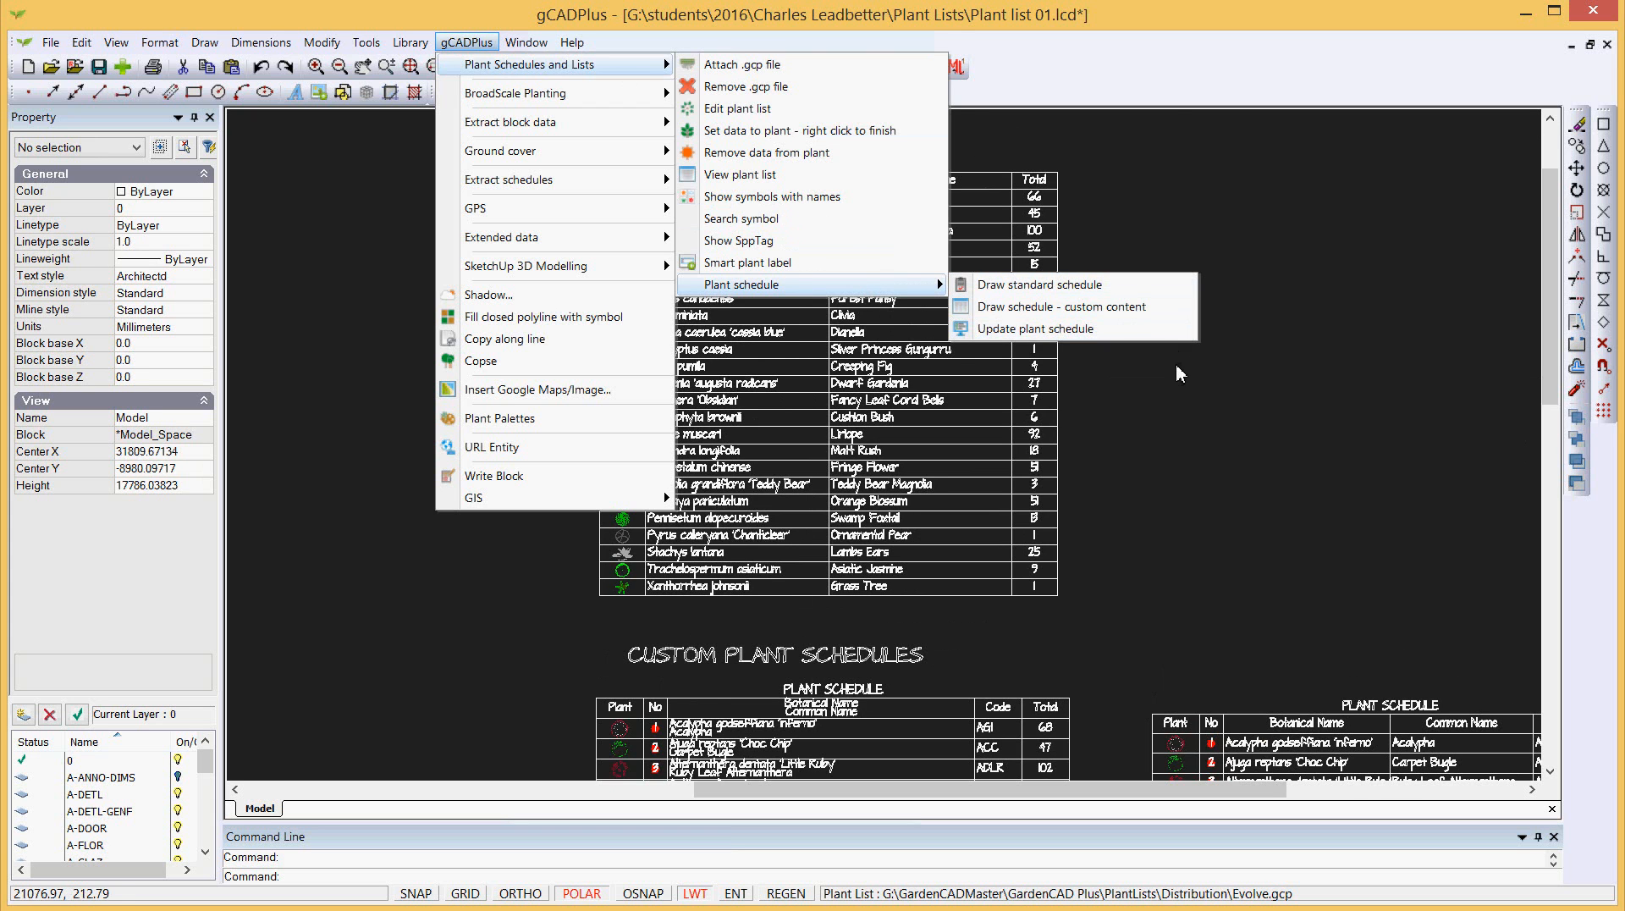
click(985, 292)
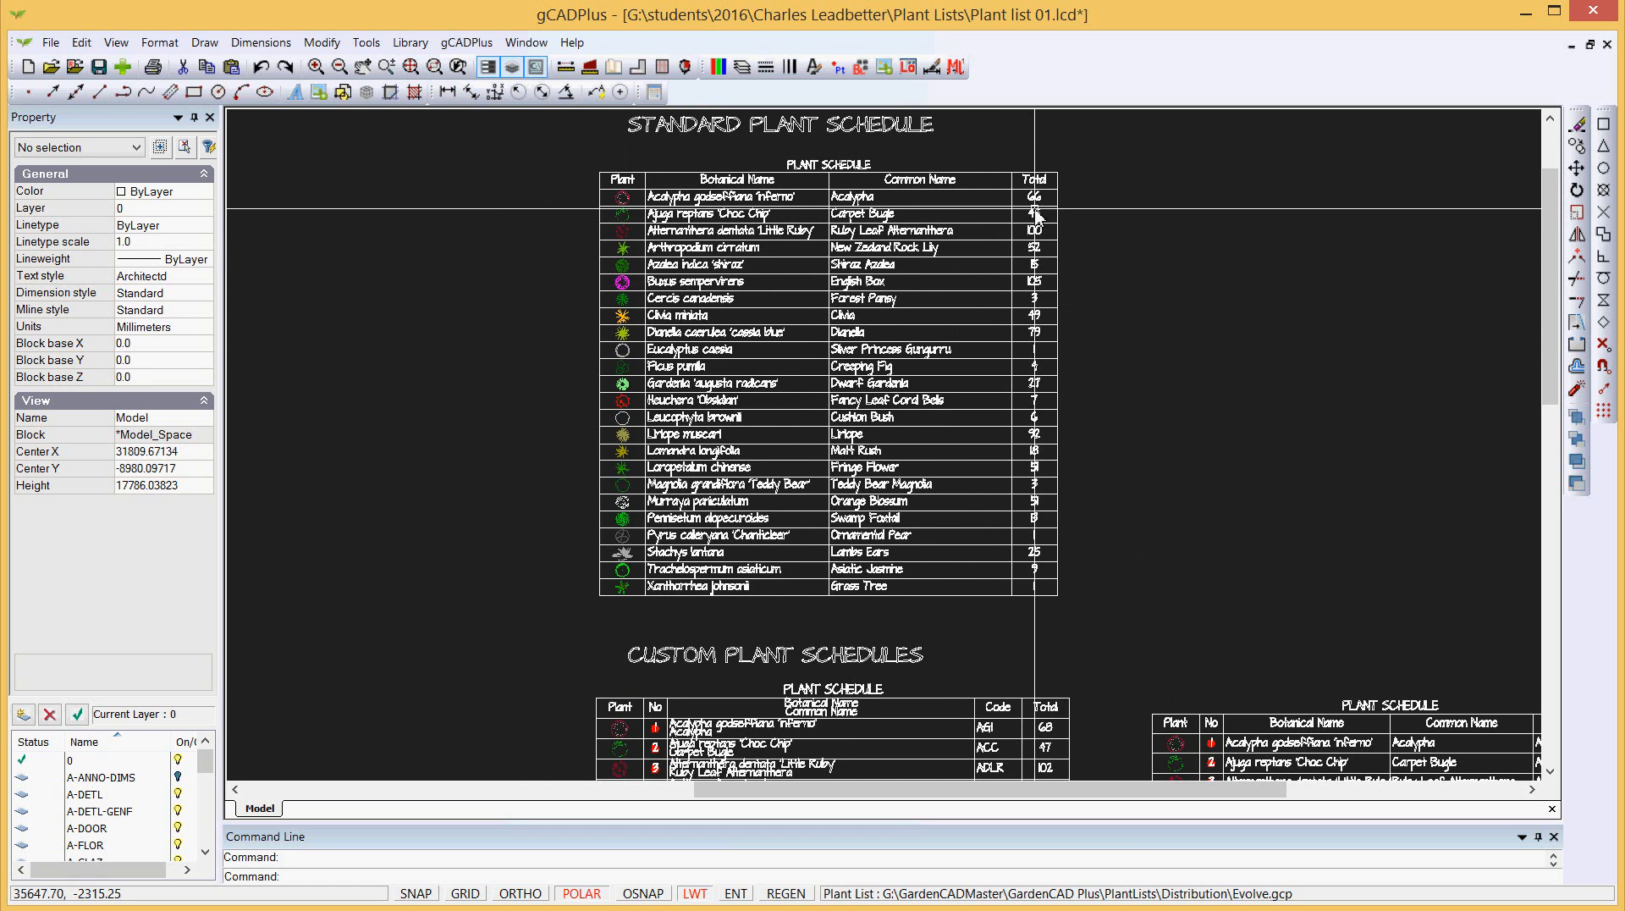
scroll(1035, 213, up, 1)
scroll(1037, 216, down, 1)
scroll(1036, 217, down, 1)
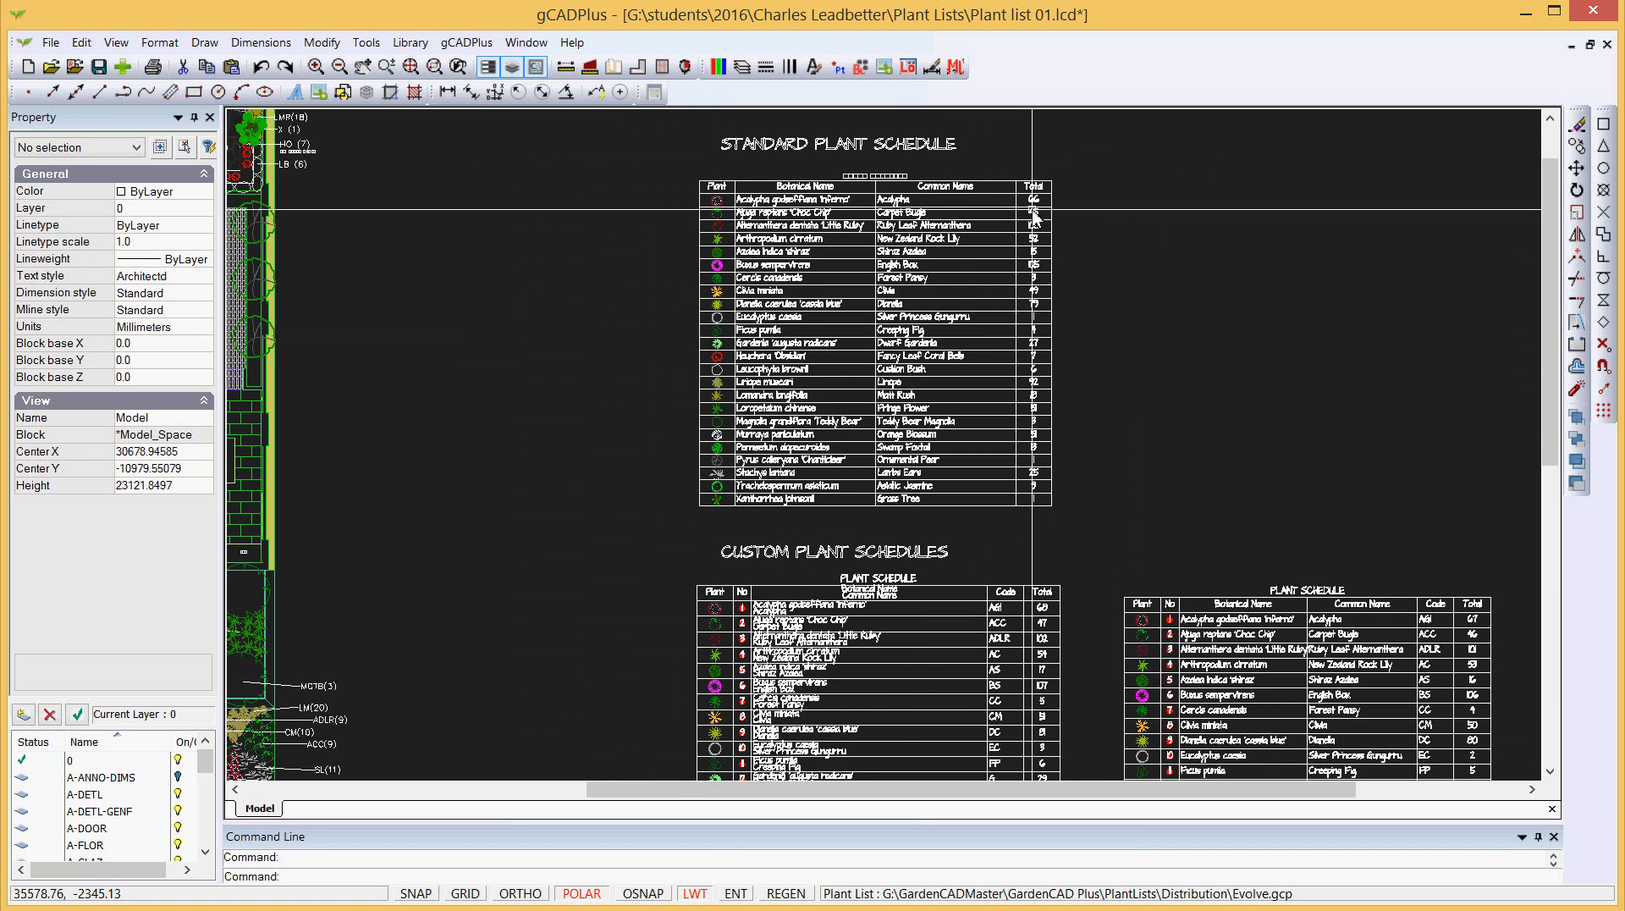
scroll(778, 294, up, 1)
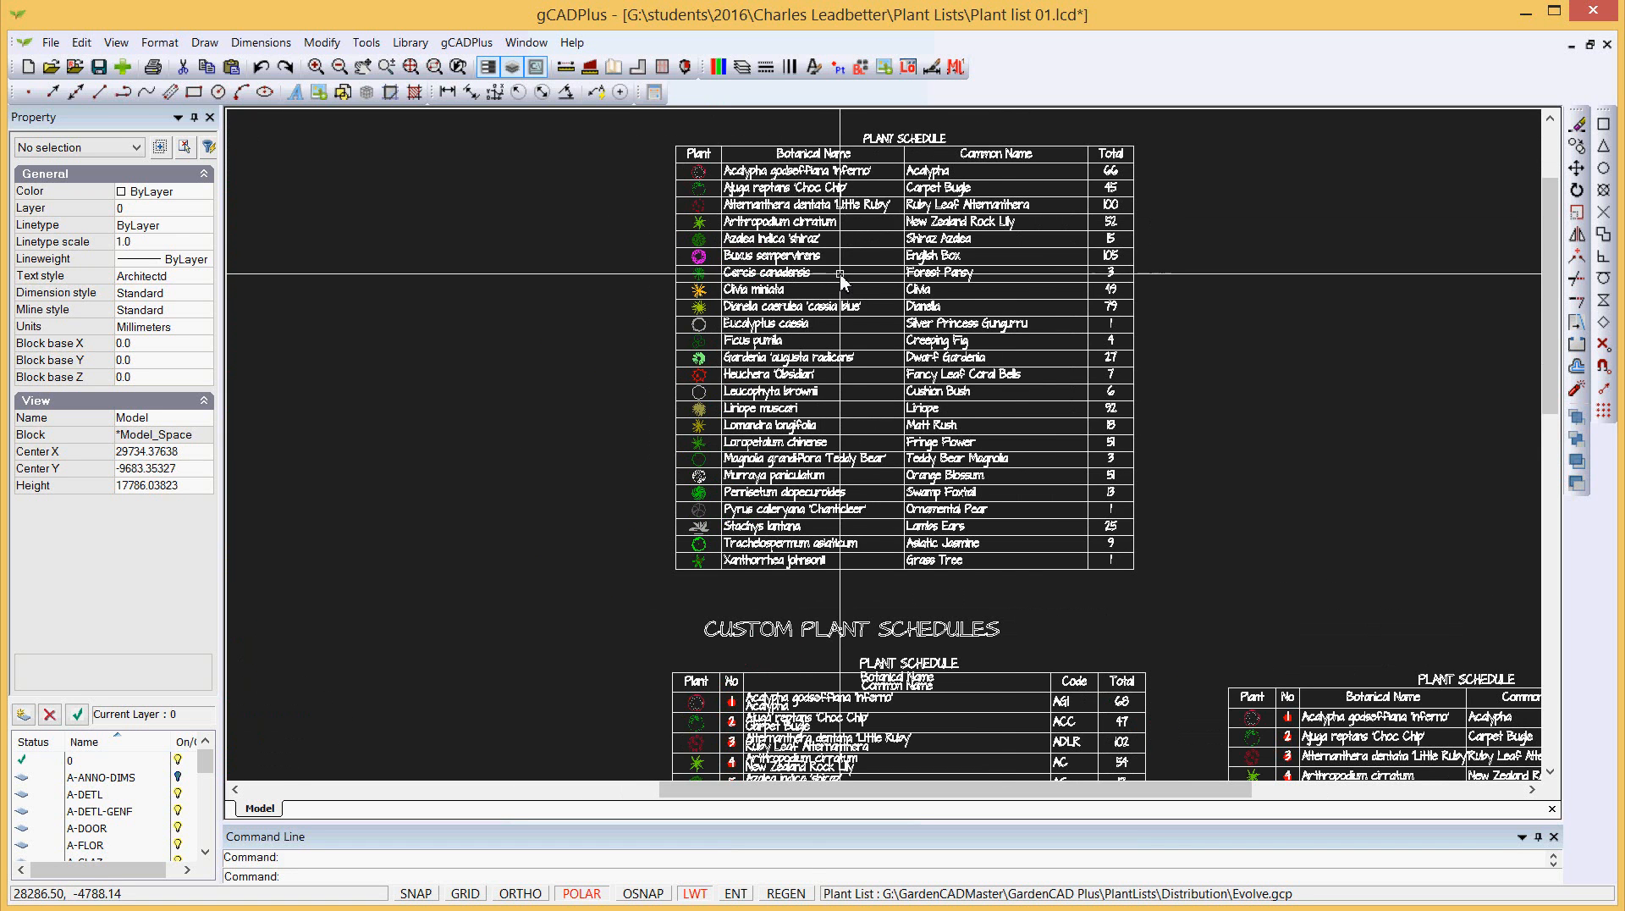
scroll(838, 277, down, 1)
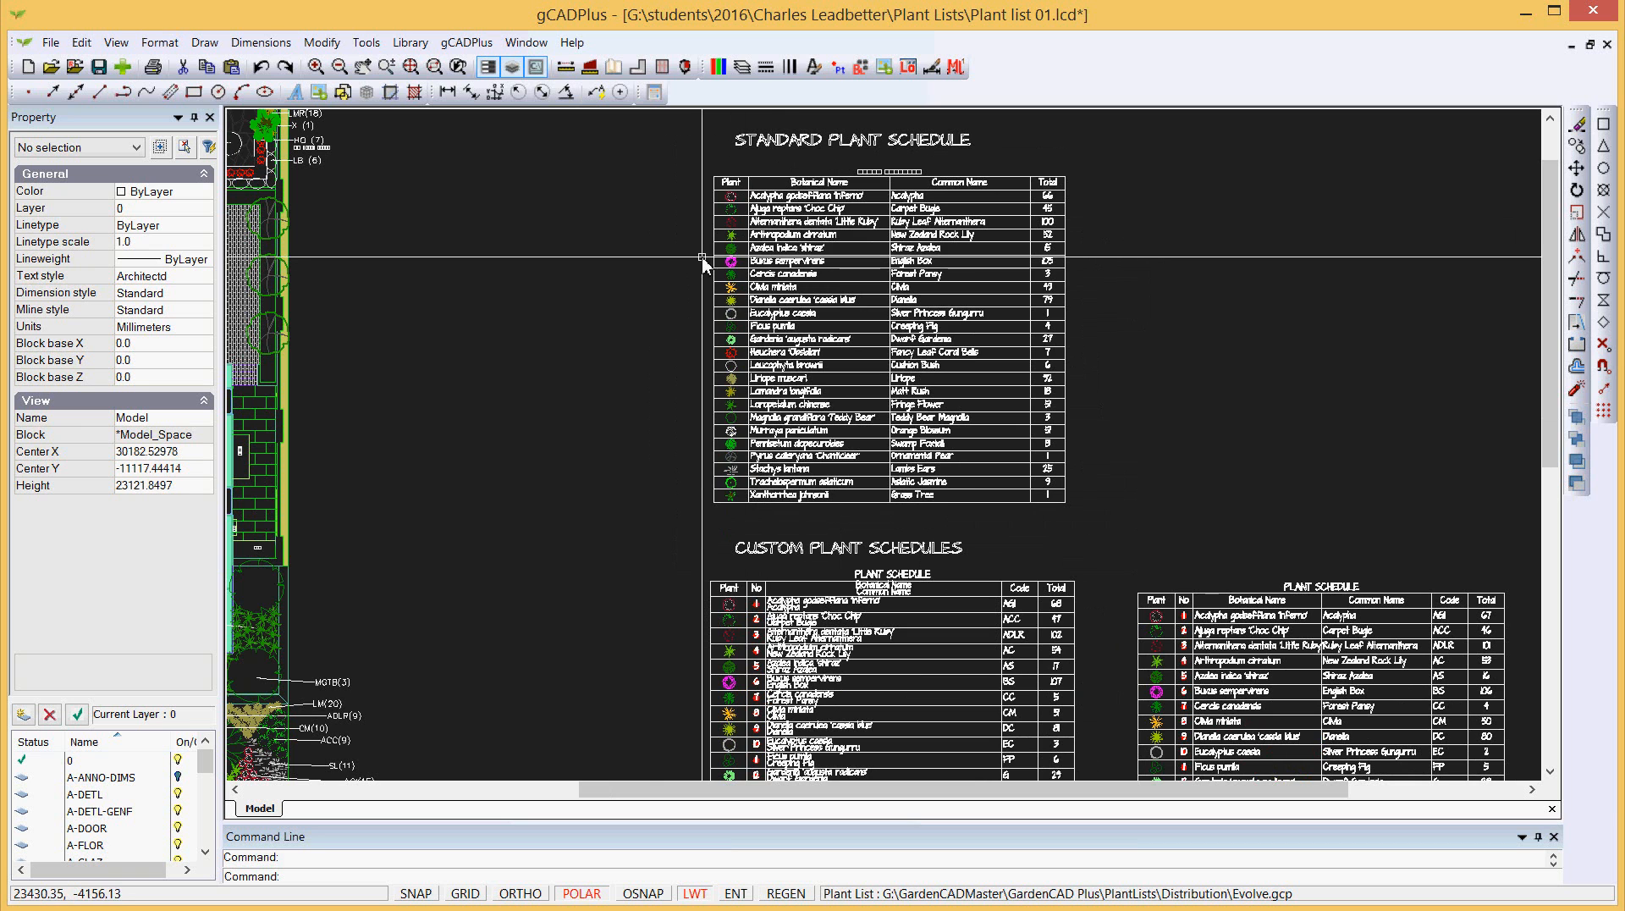
Step: Assign the Arial Narrow font to the Arial Narrow_B text style and make that style current
click(170, 44)
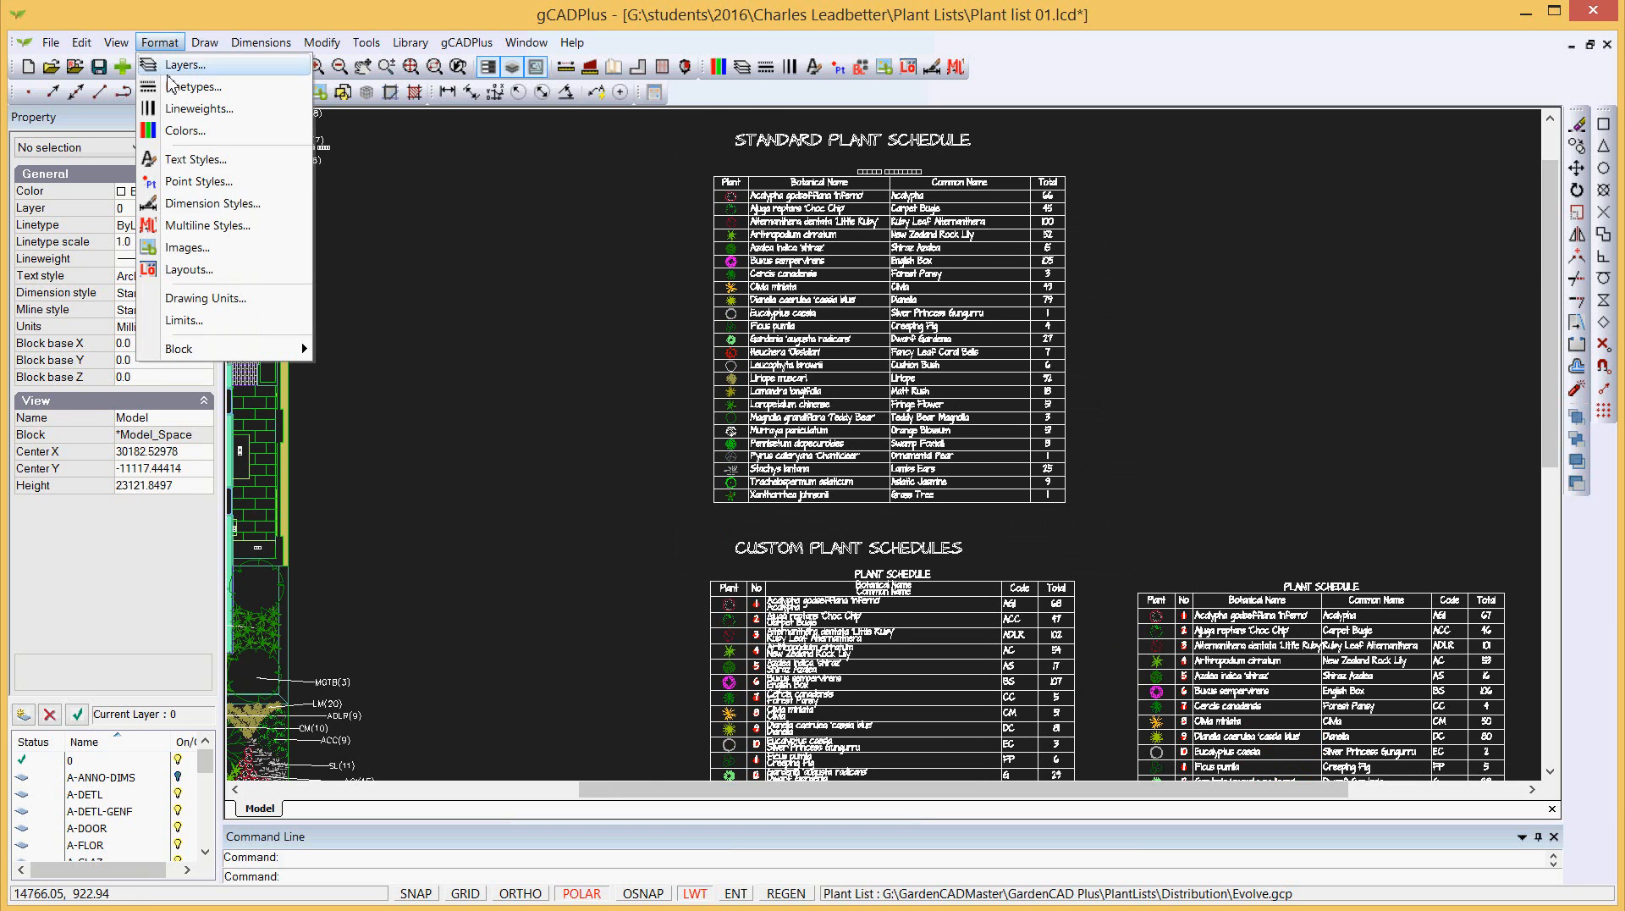
click(193, 157)
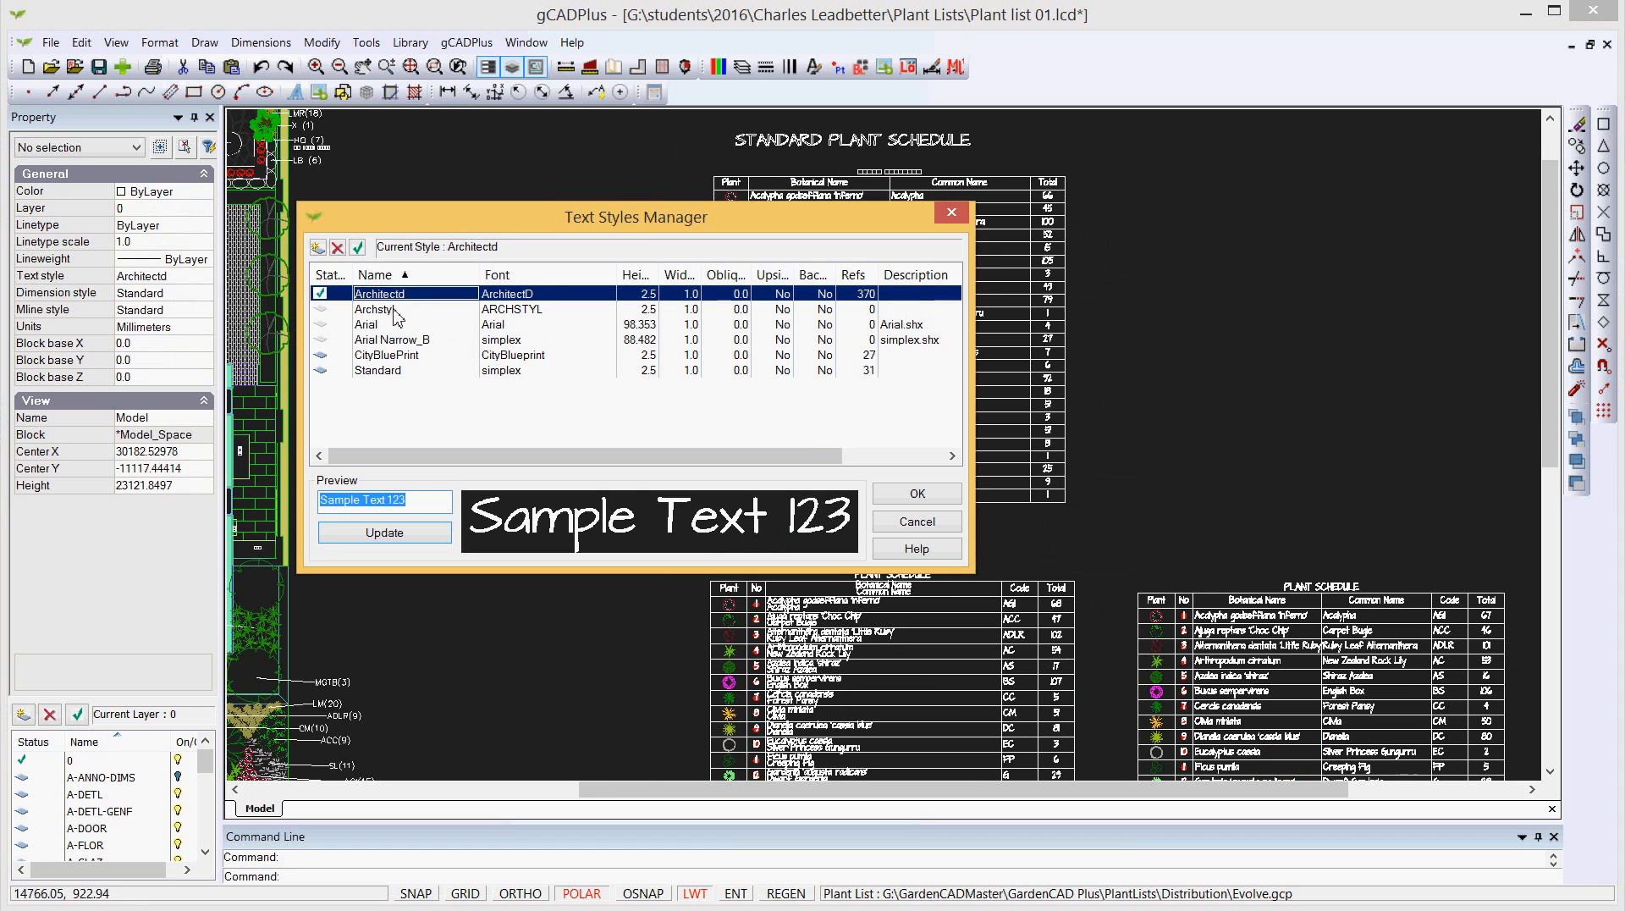
click(419, 342)
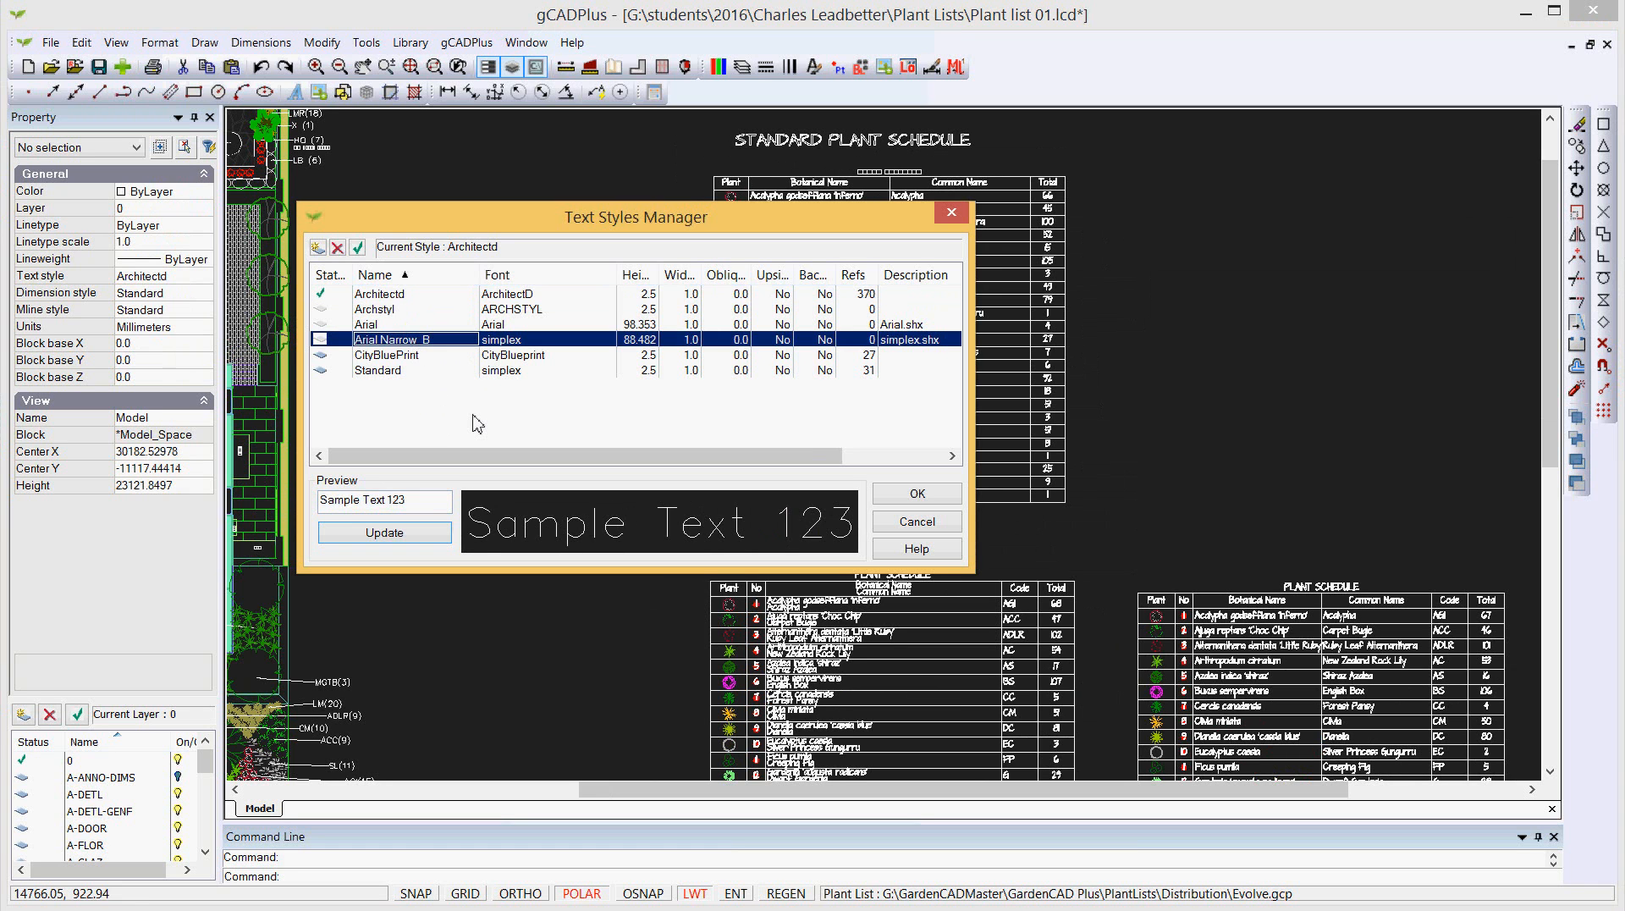
click(594, 340)
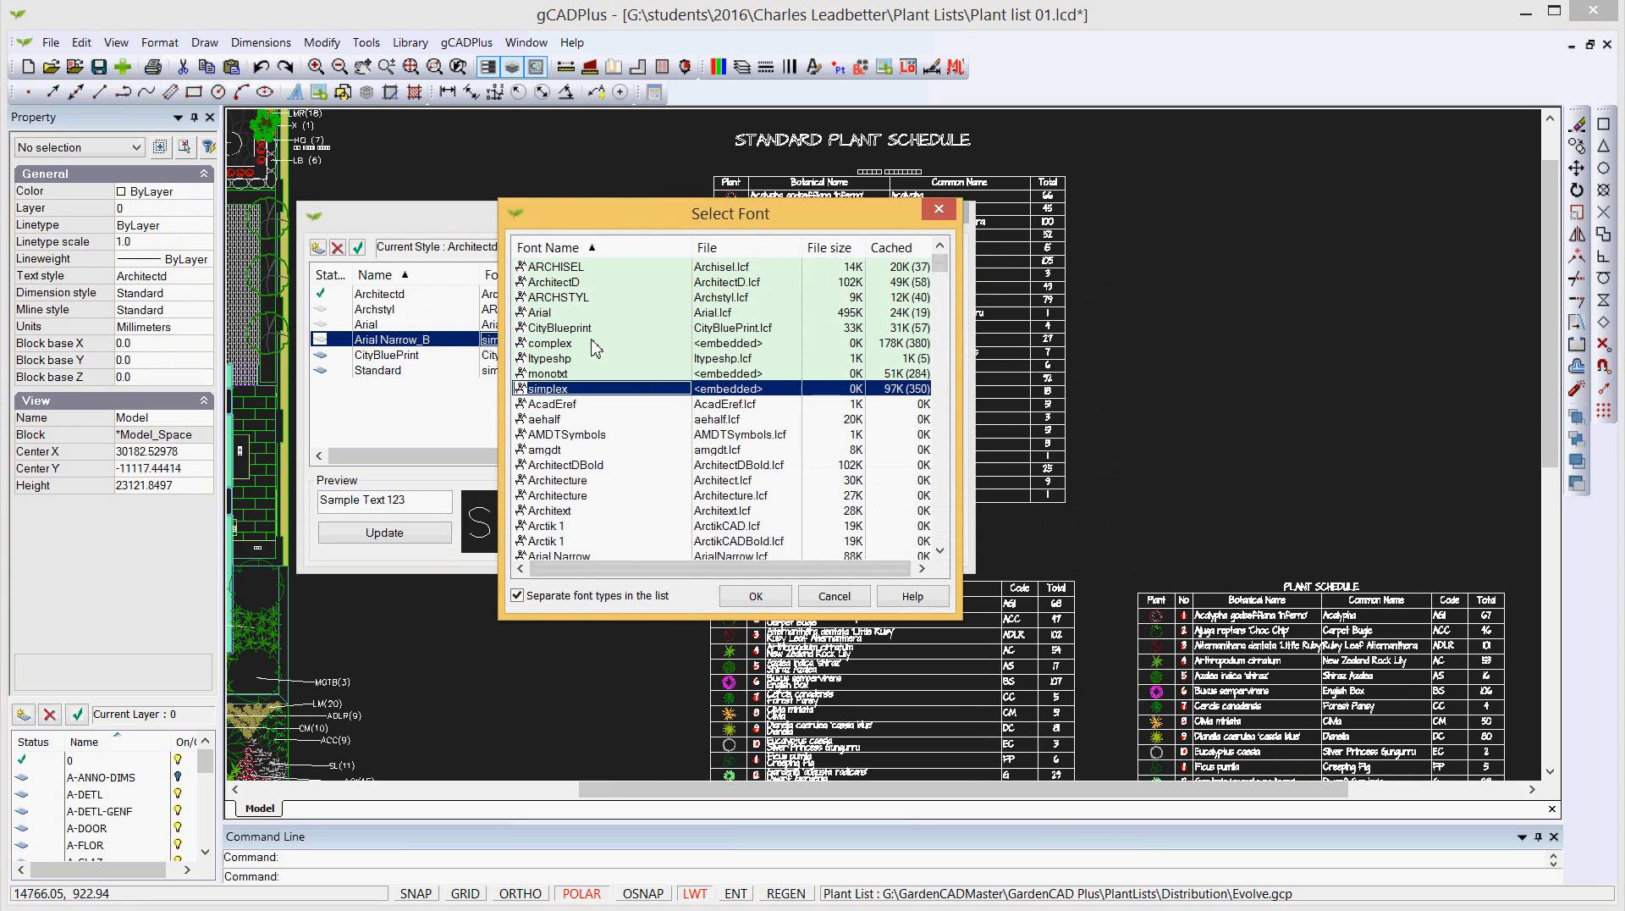
click(939, 551)
click(940, 551)
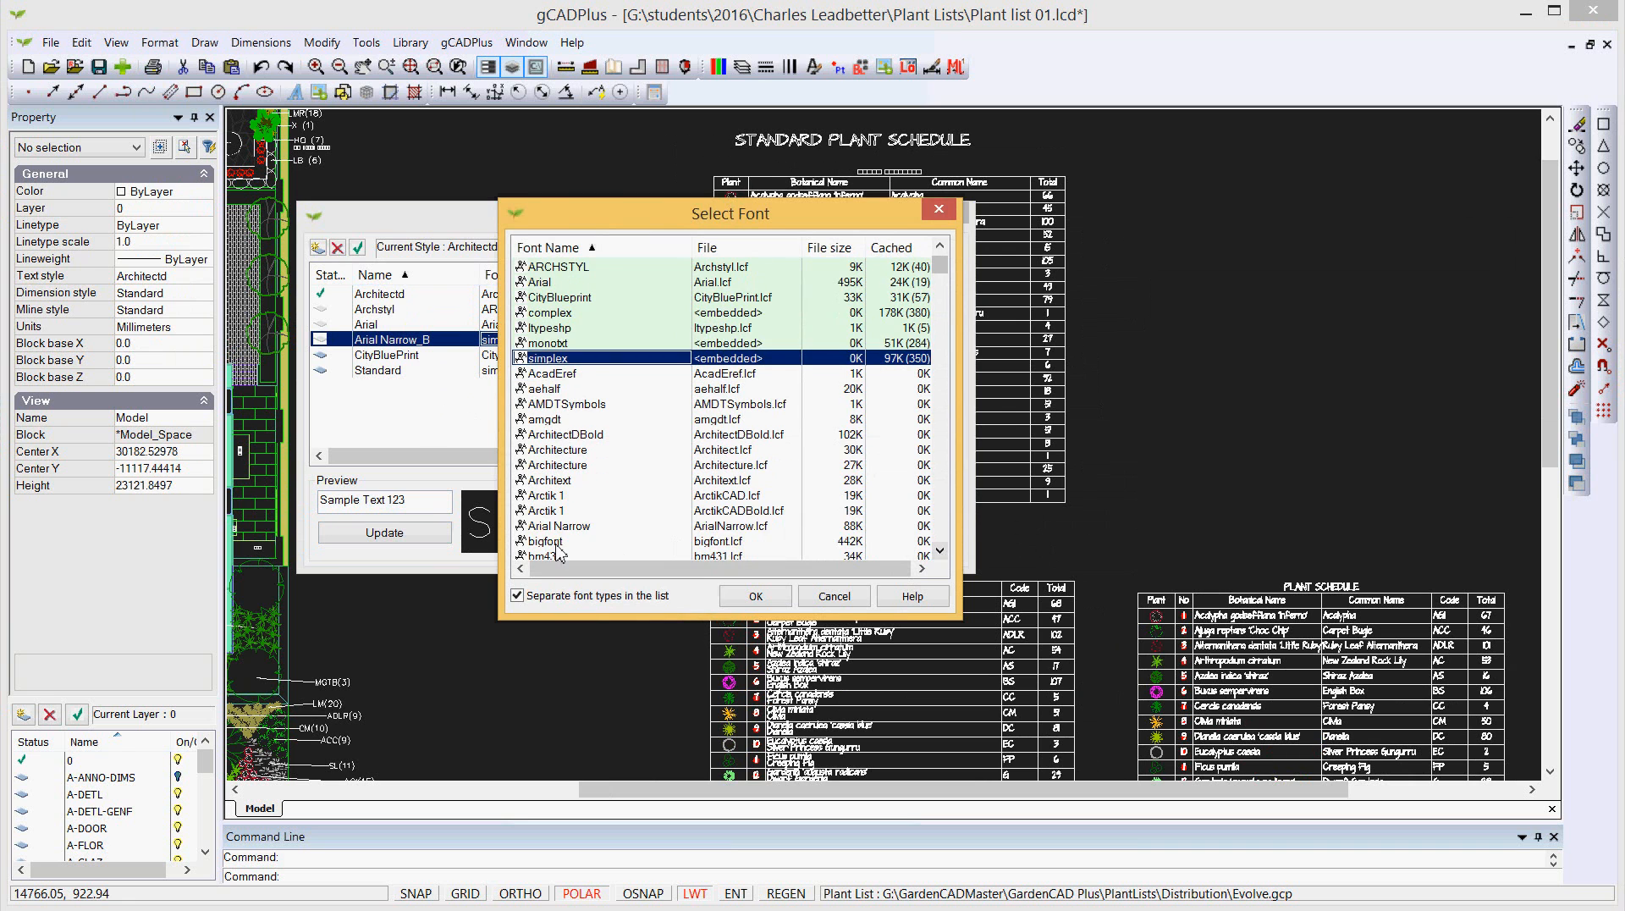
click(561, 525)
click(756, 596)
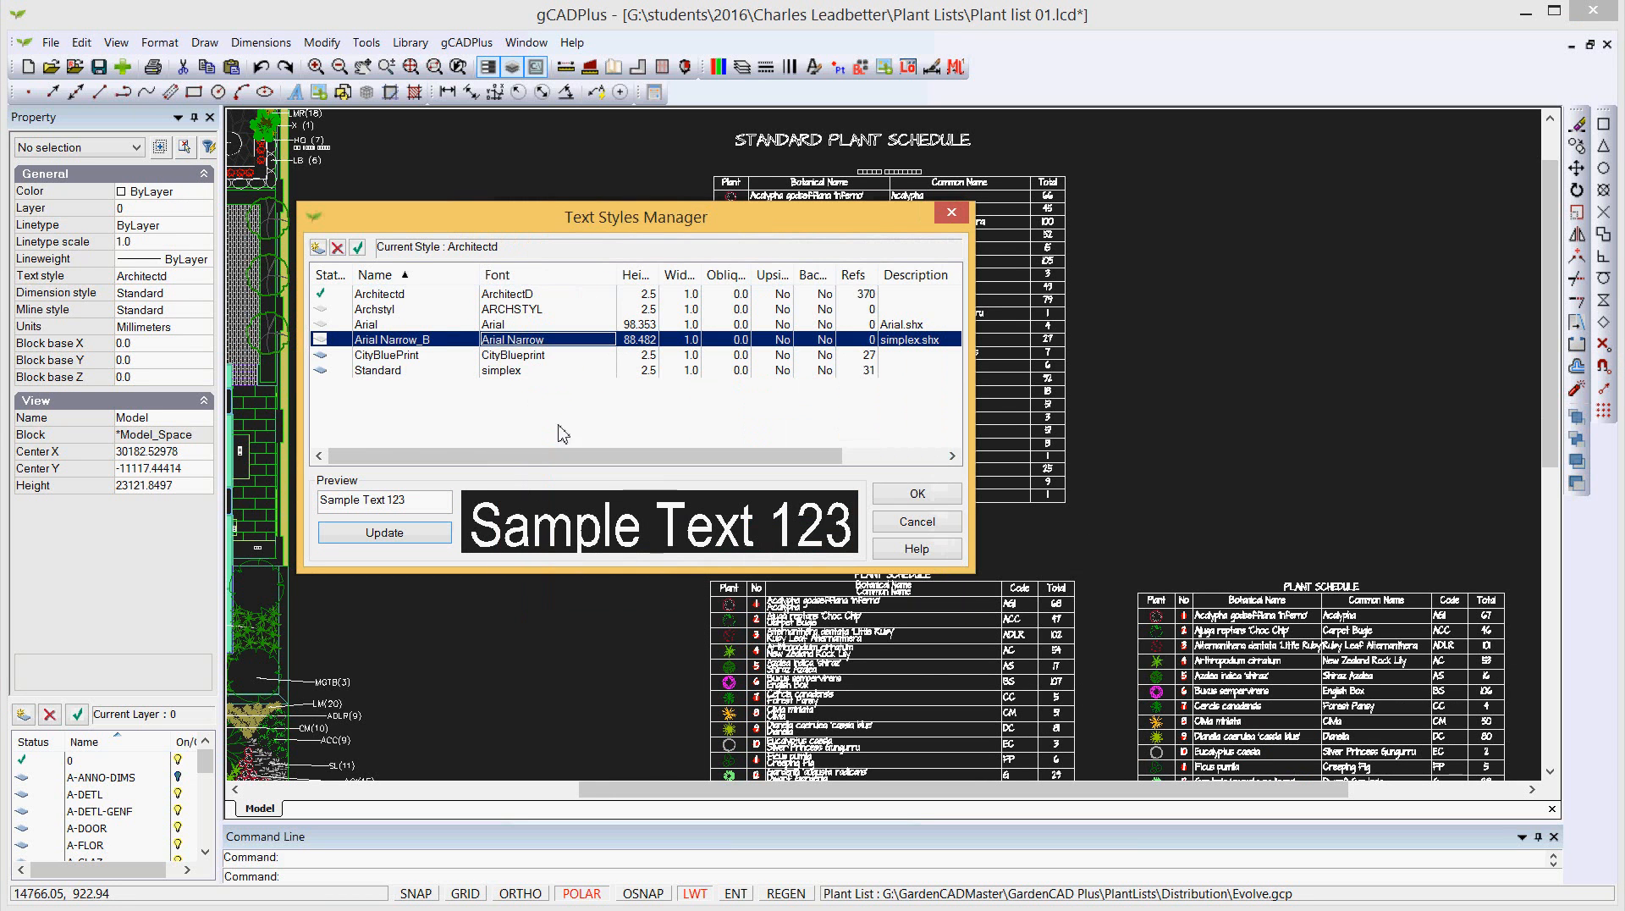
click(923, 503)
Step: Draw a standard plant schedule with 150 text height in the empty area beside the existing standard schedule
click(479, 49)
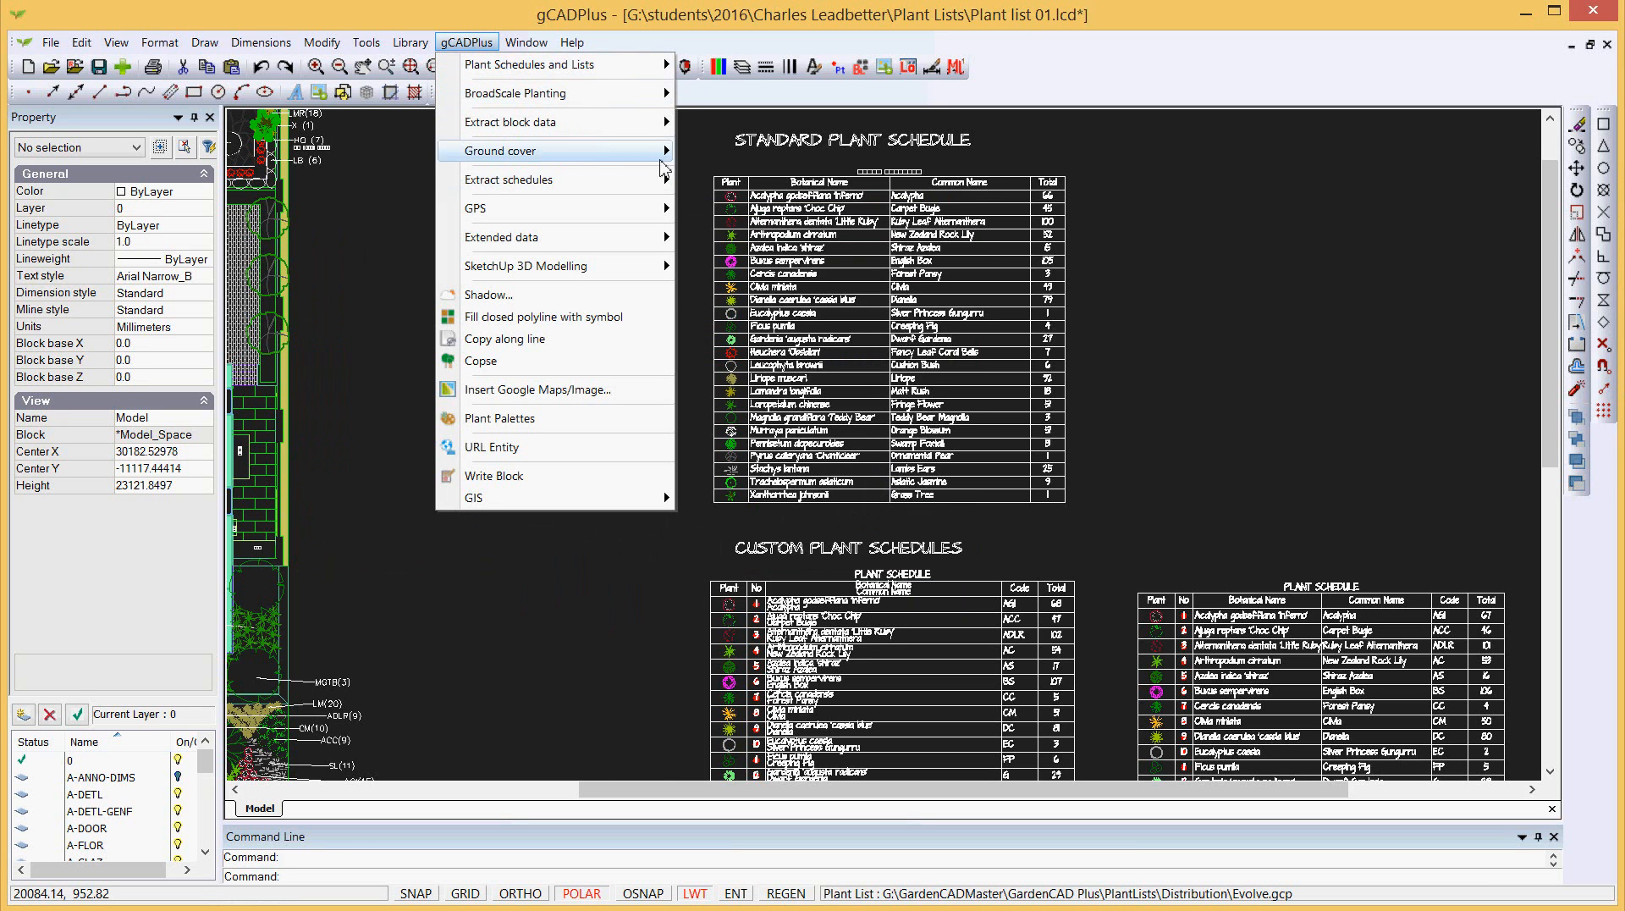
mouse_move(593, 64)
mouse_move(886, 291)
click(1009, 288)
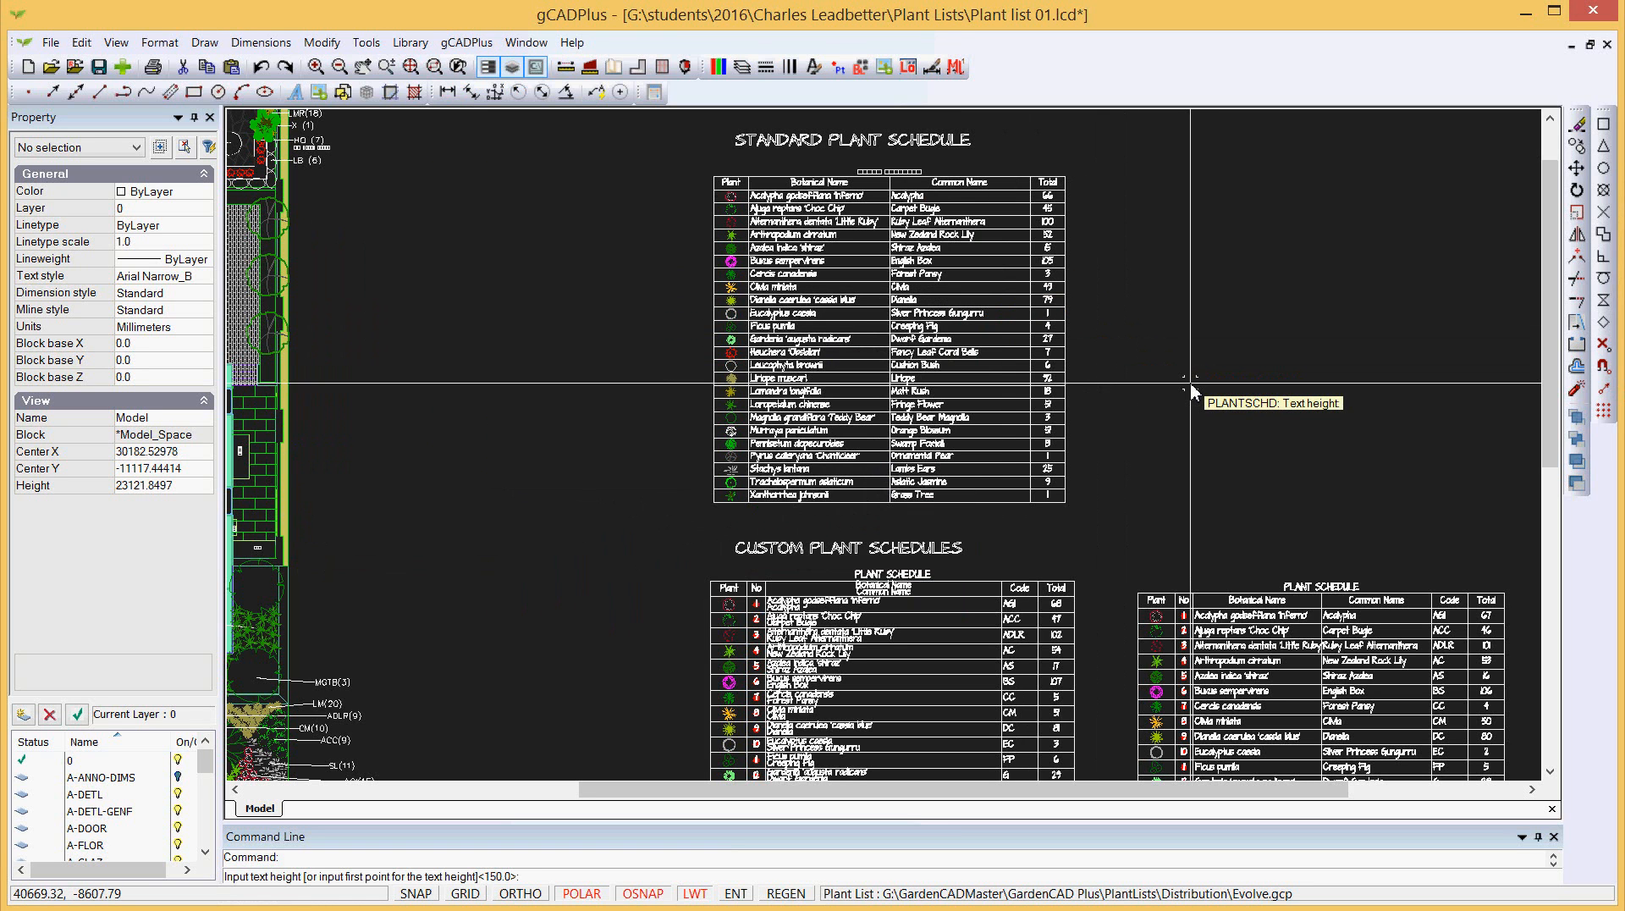
key(Return)
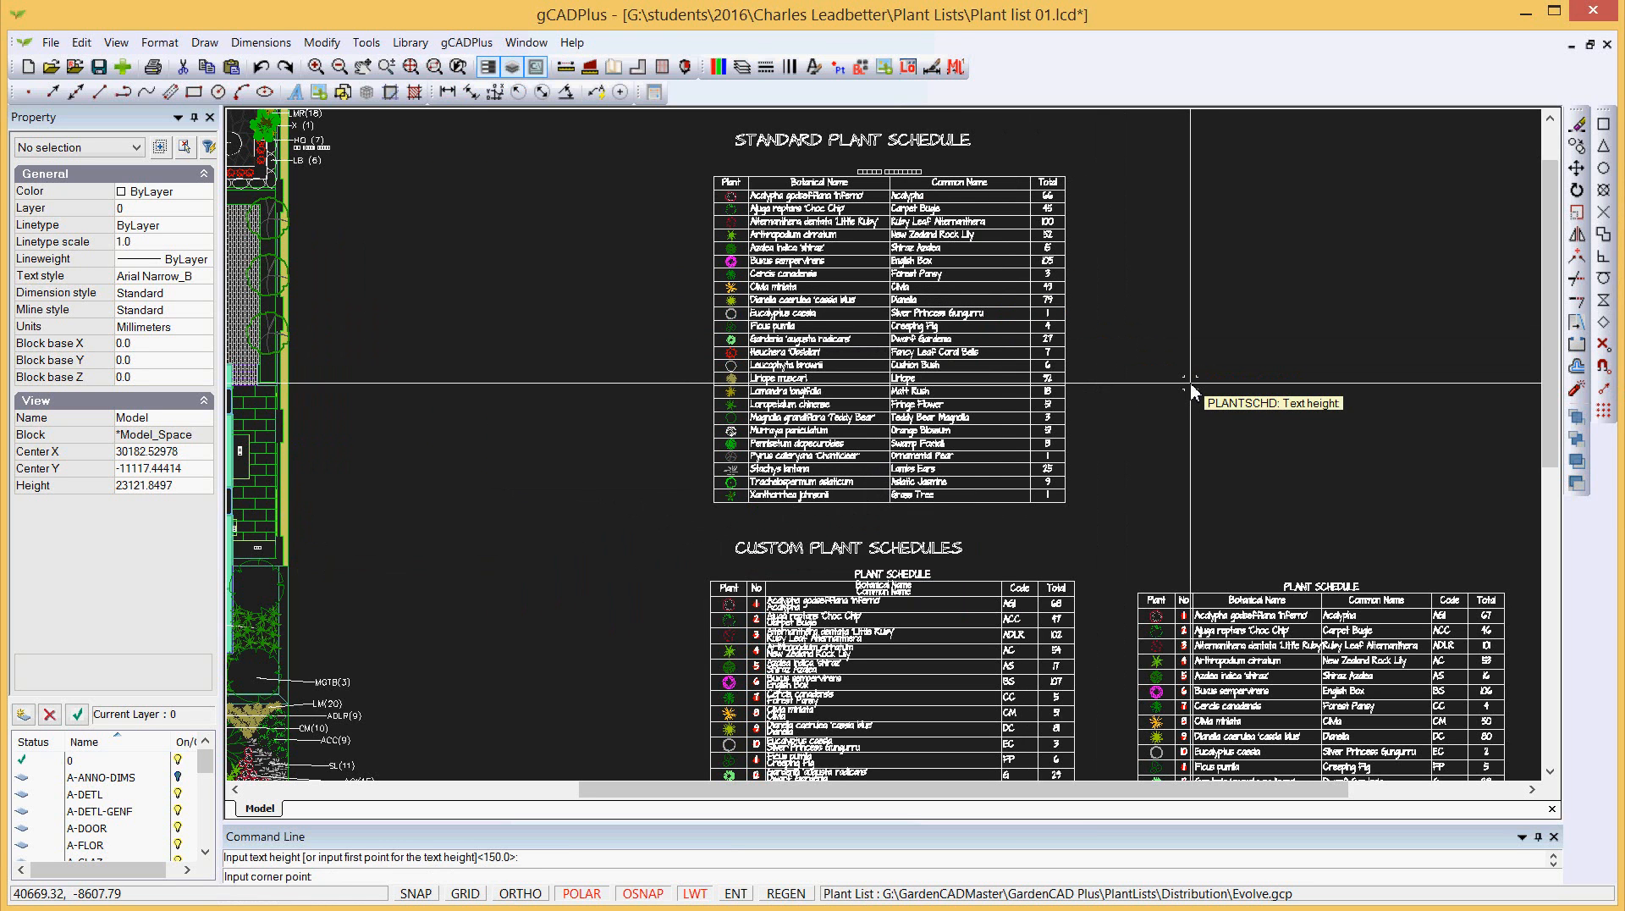
click(1120, 173)
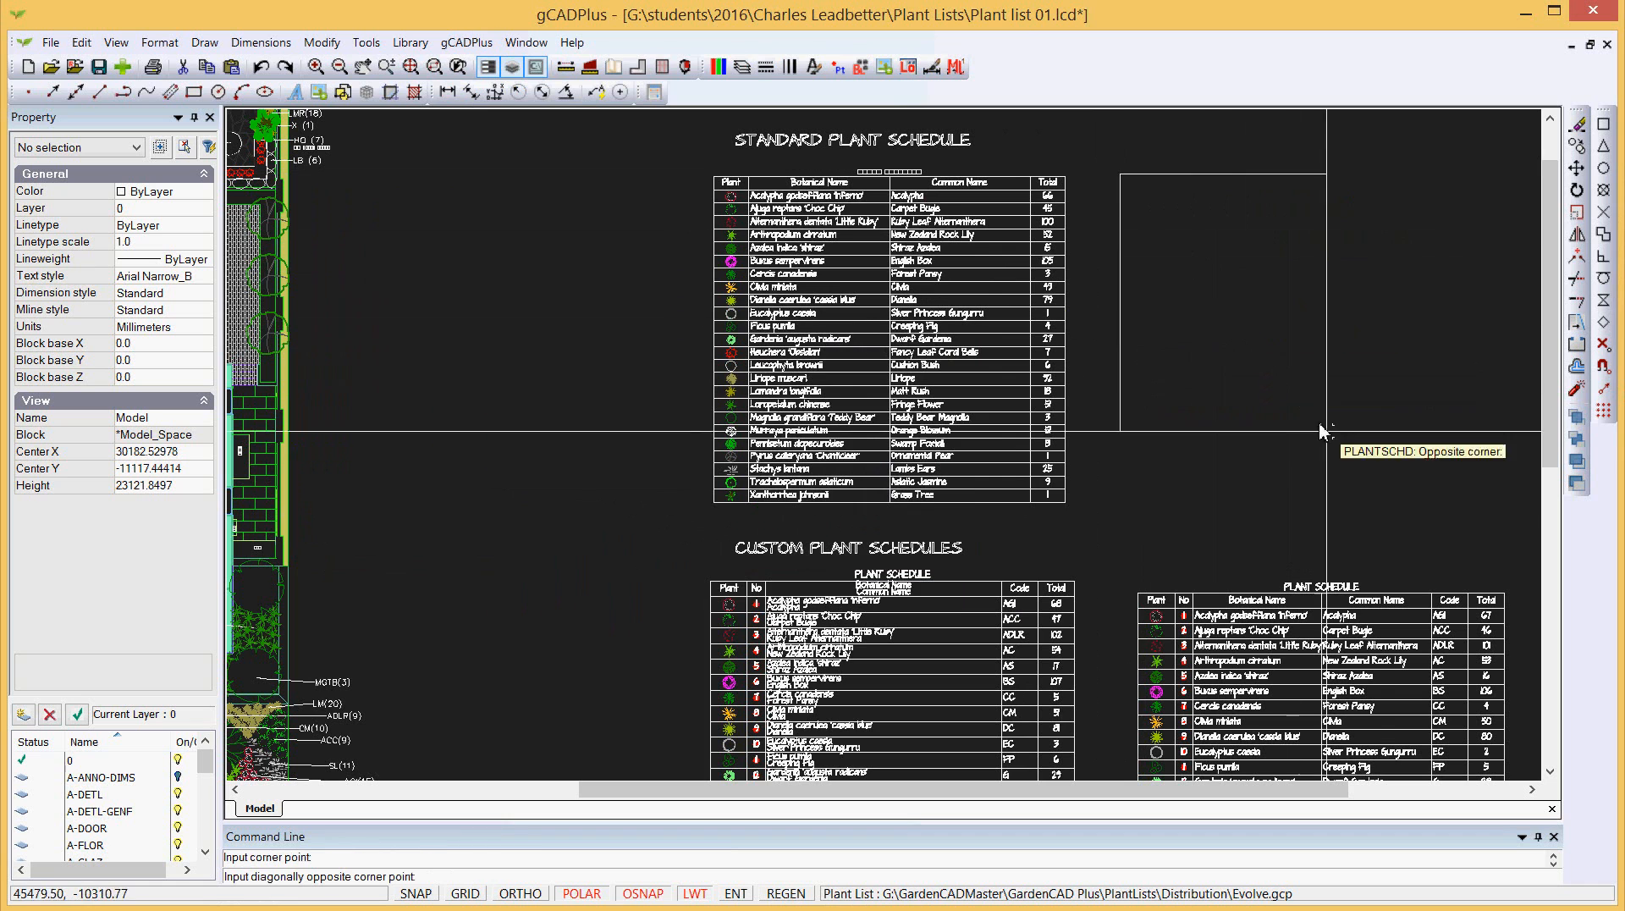
click(1425, 508)
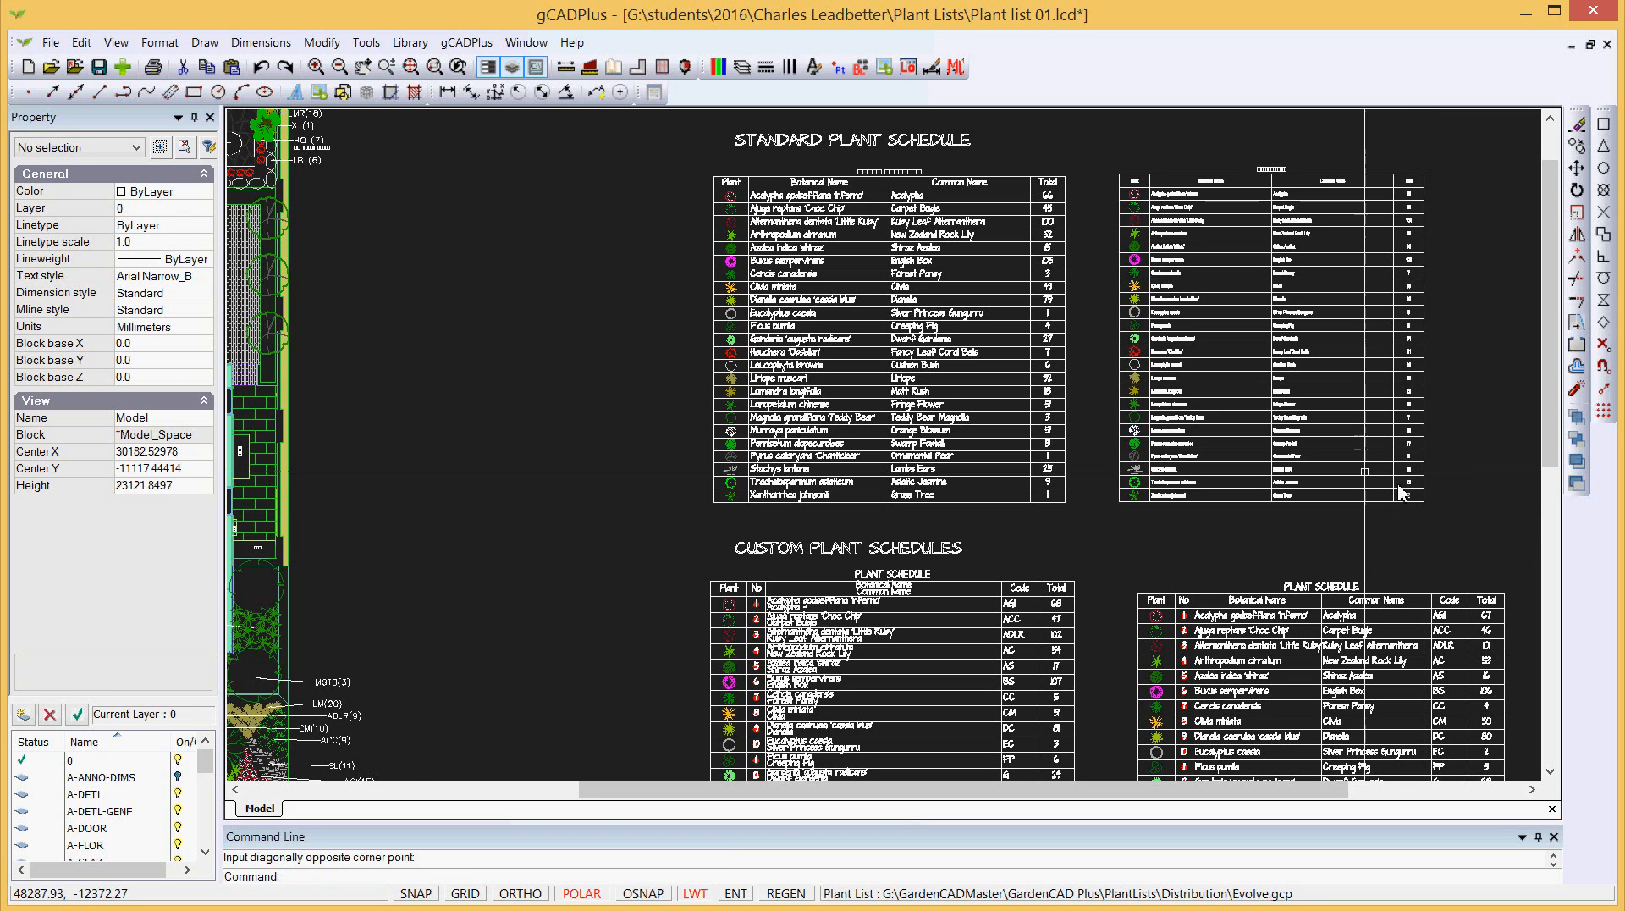
Step: Redraw the standard plant schedule from the same upper corner, with 150 text height and a narrower table width
scroll(1177, 232, up, 3)
scroll(1177, 232, up, 2)
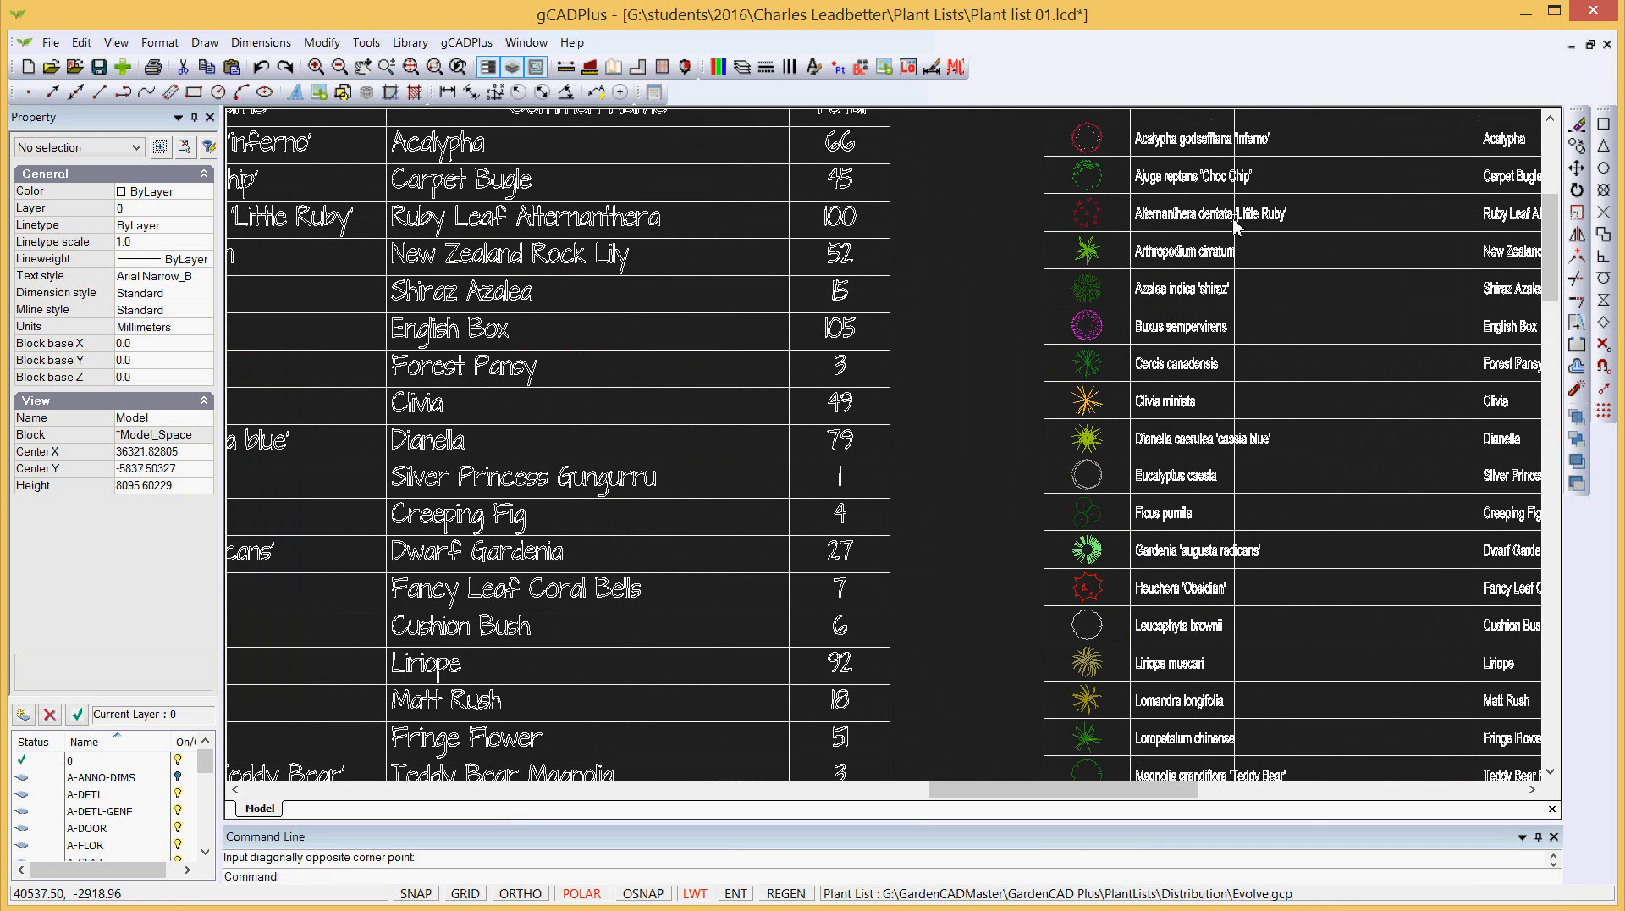
scroll(1241, 222, up, 2)
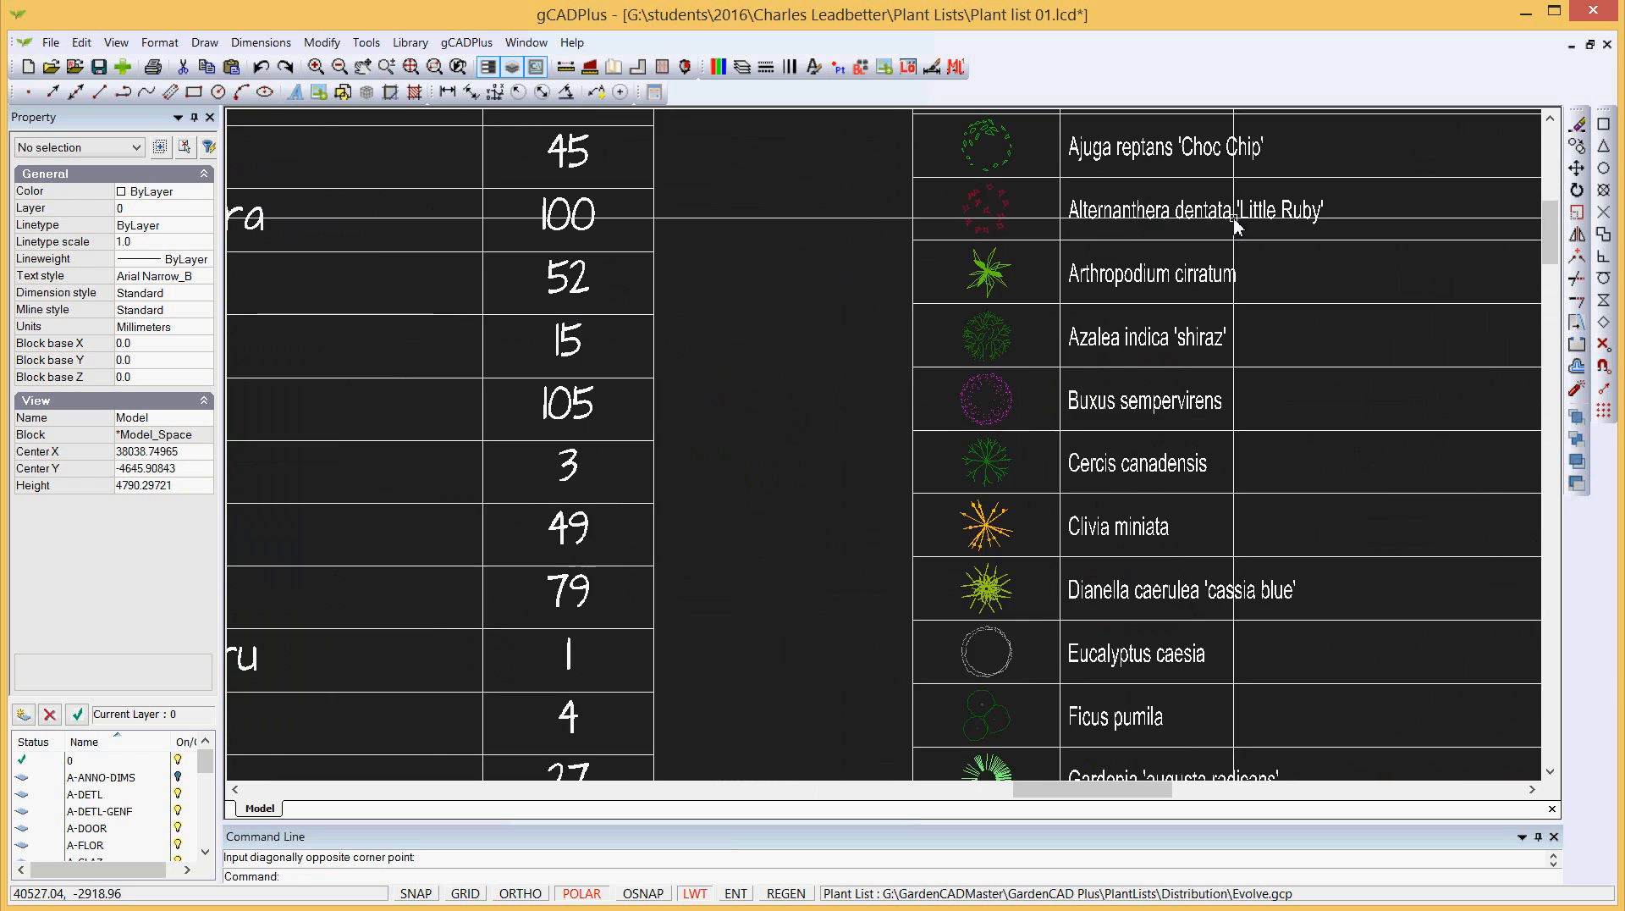
scroll(1235, 225, down, 6)
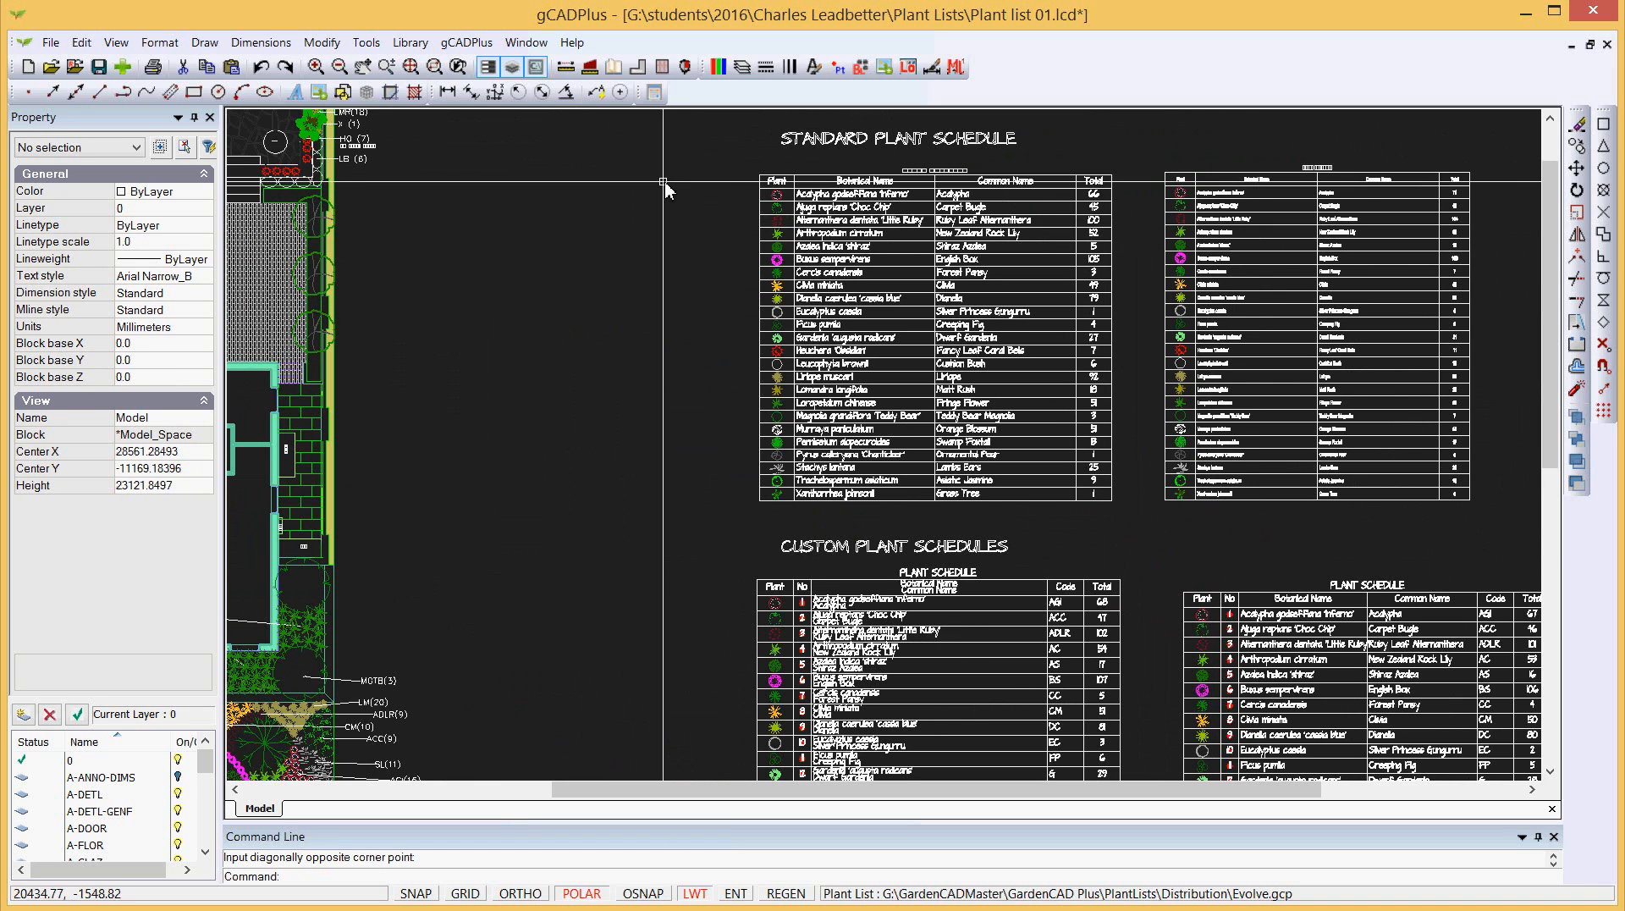
click(457, 45)
mouse_move(565, 74)
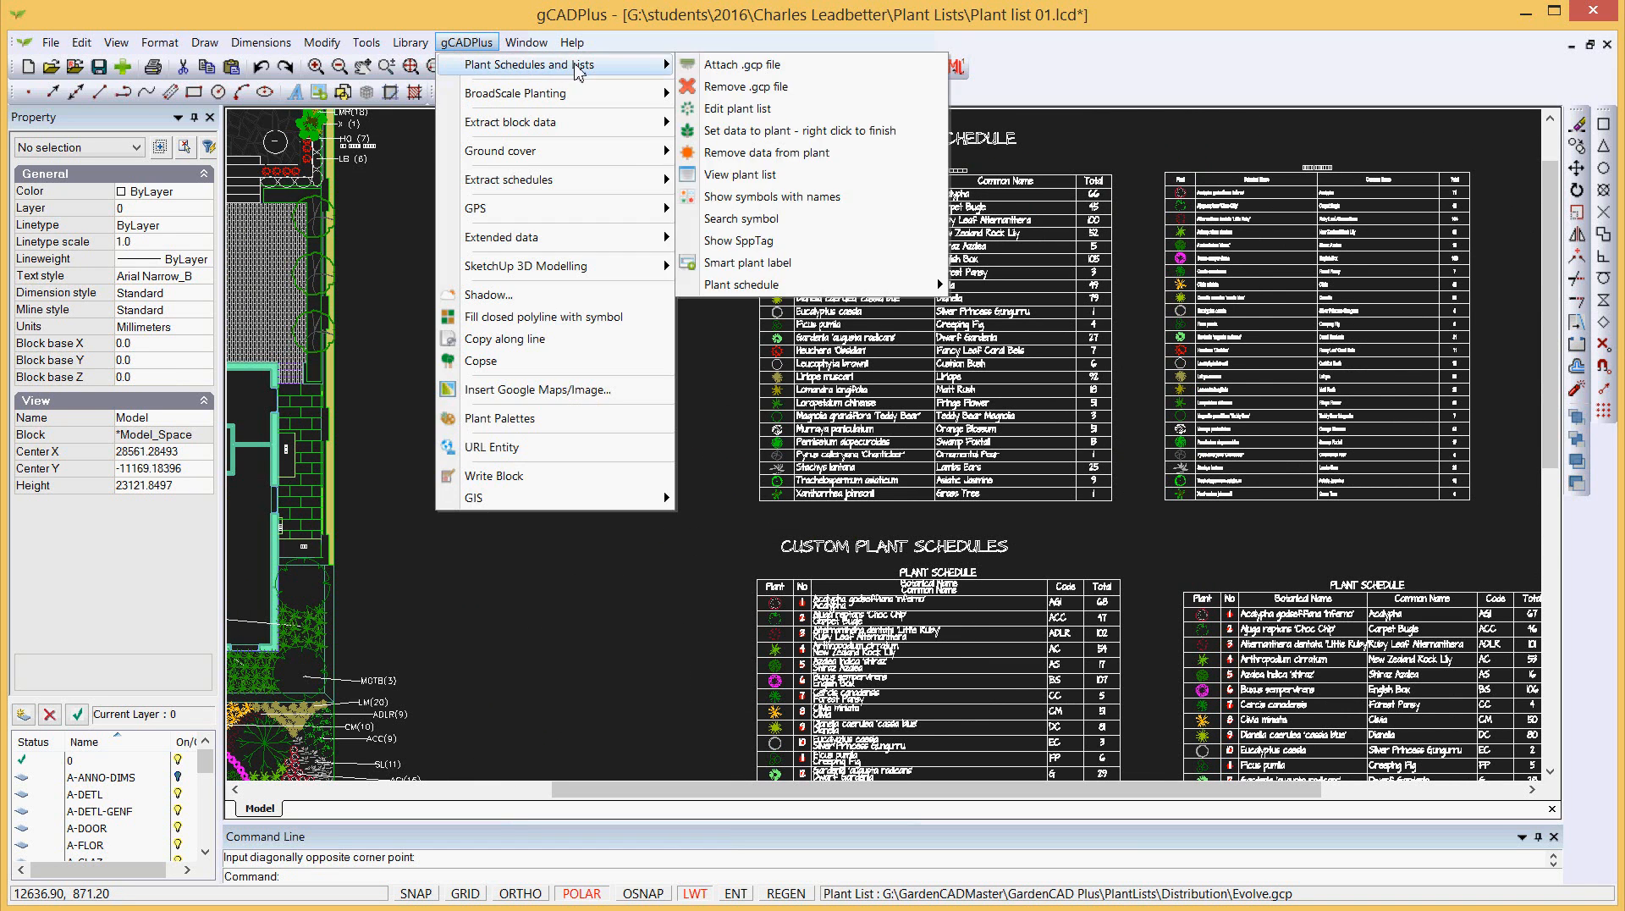
mouse_move(914, 285)
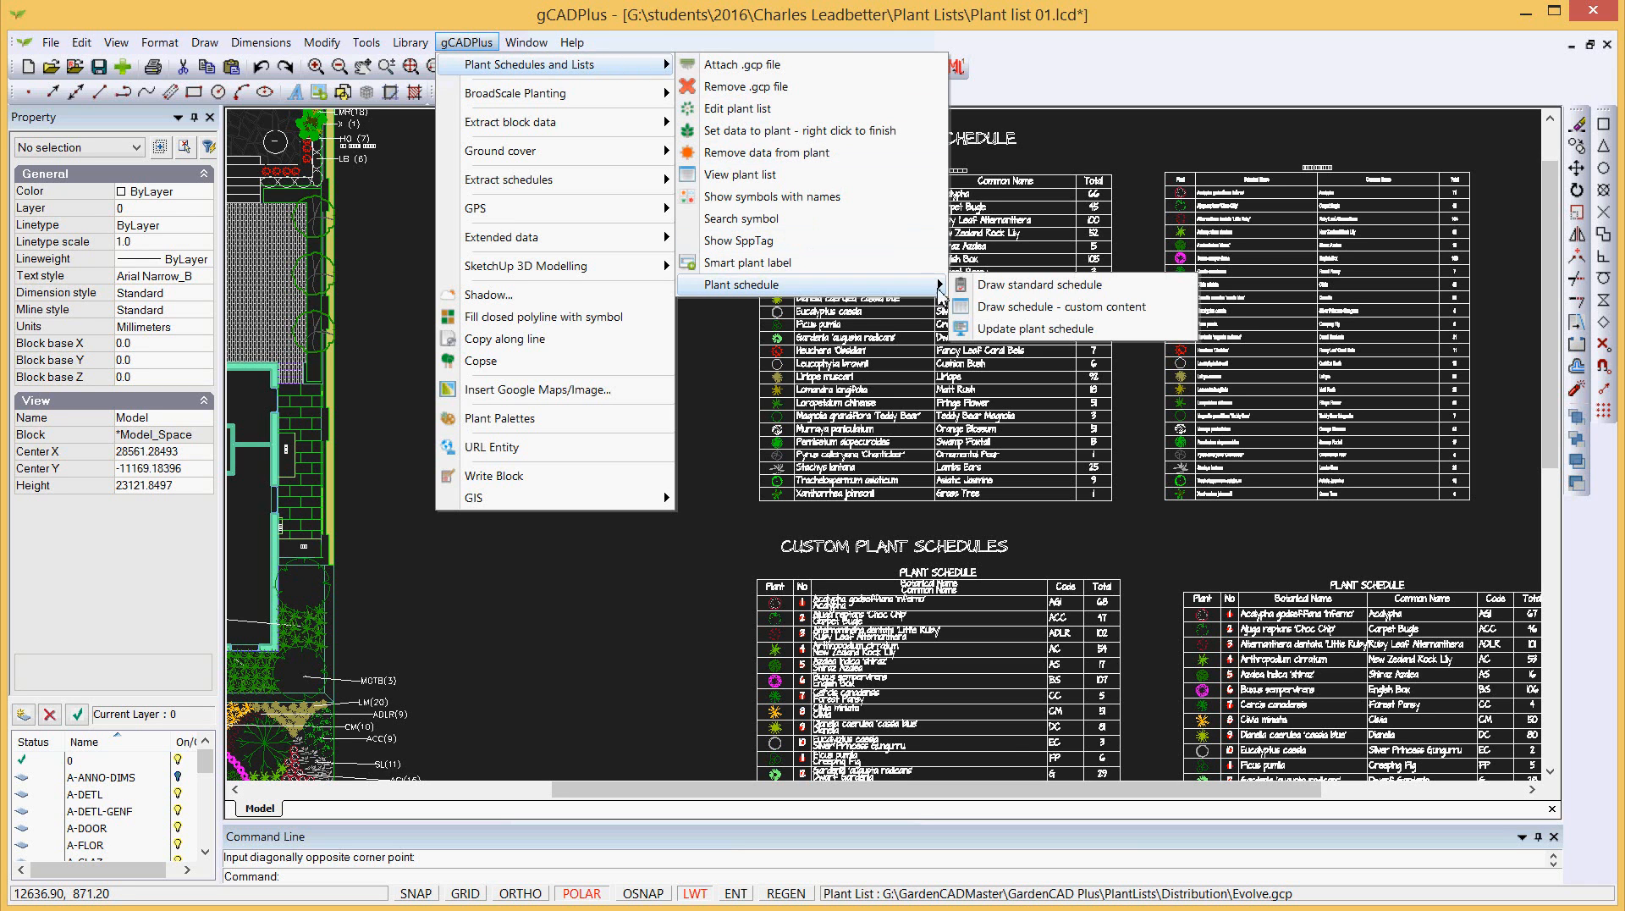
click(1013, 286)
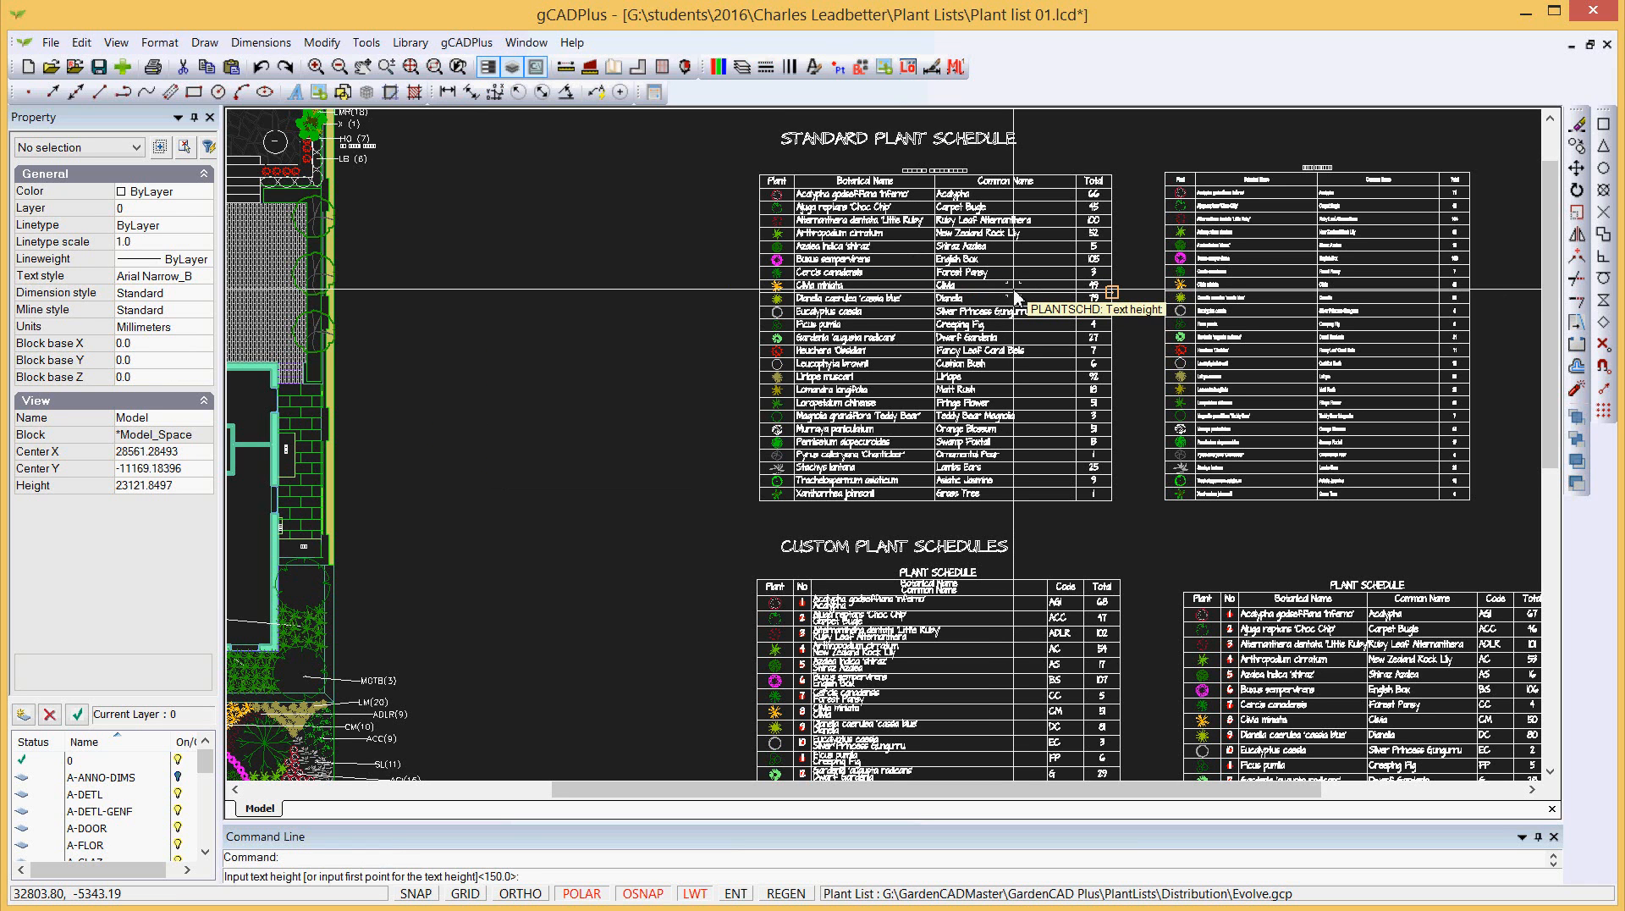
key(Return)
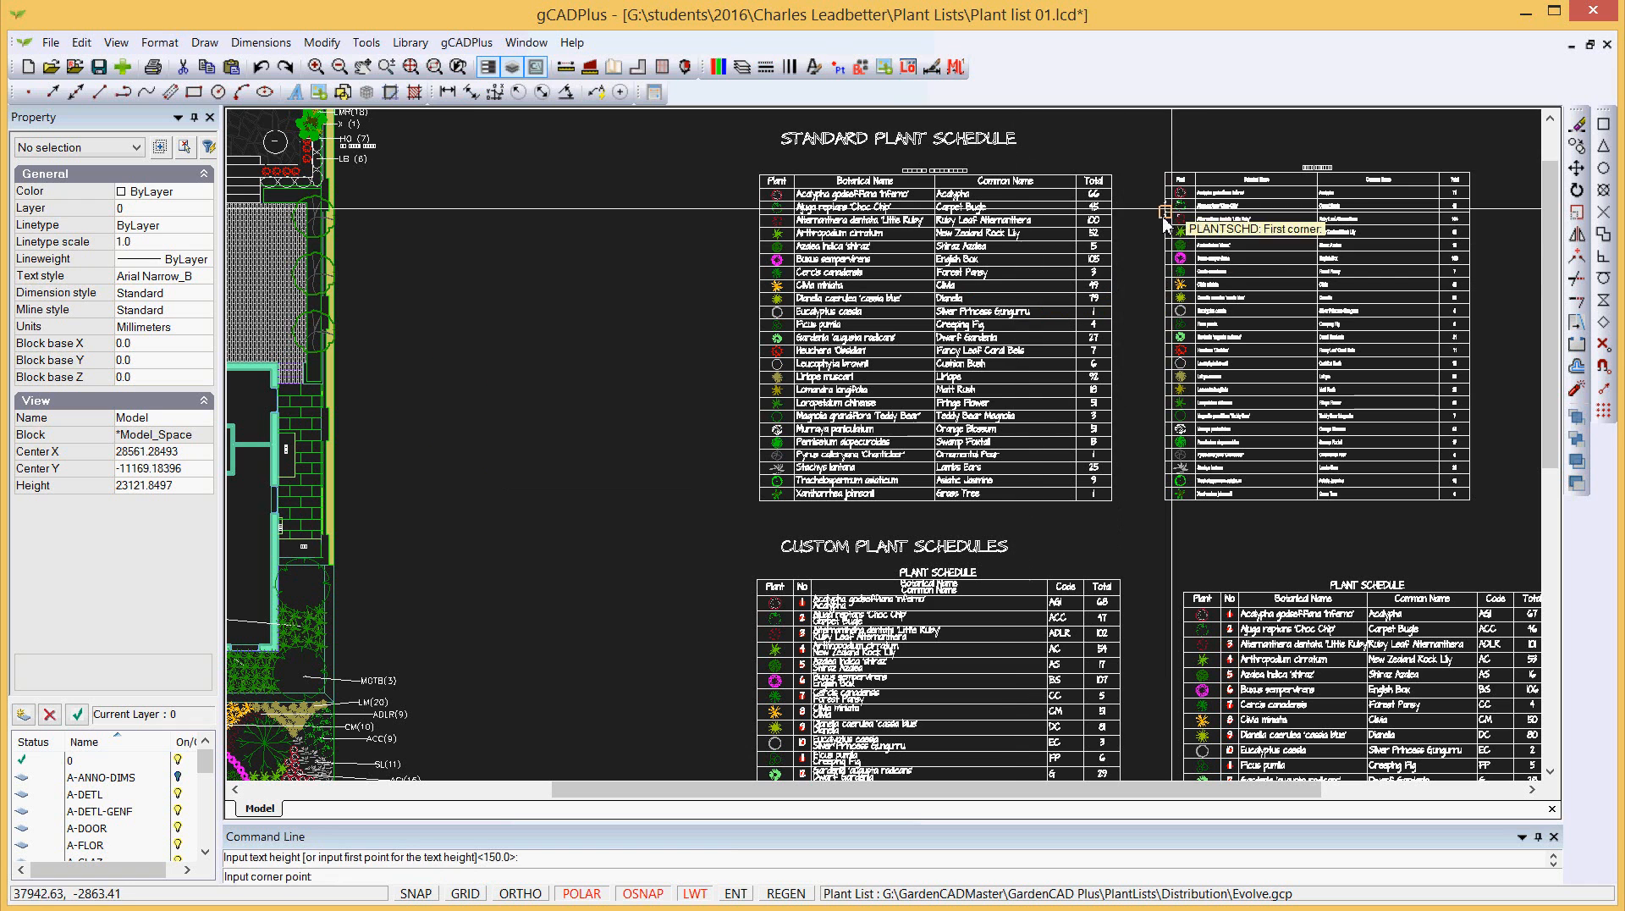
click(1166, 171)
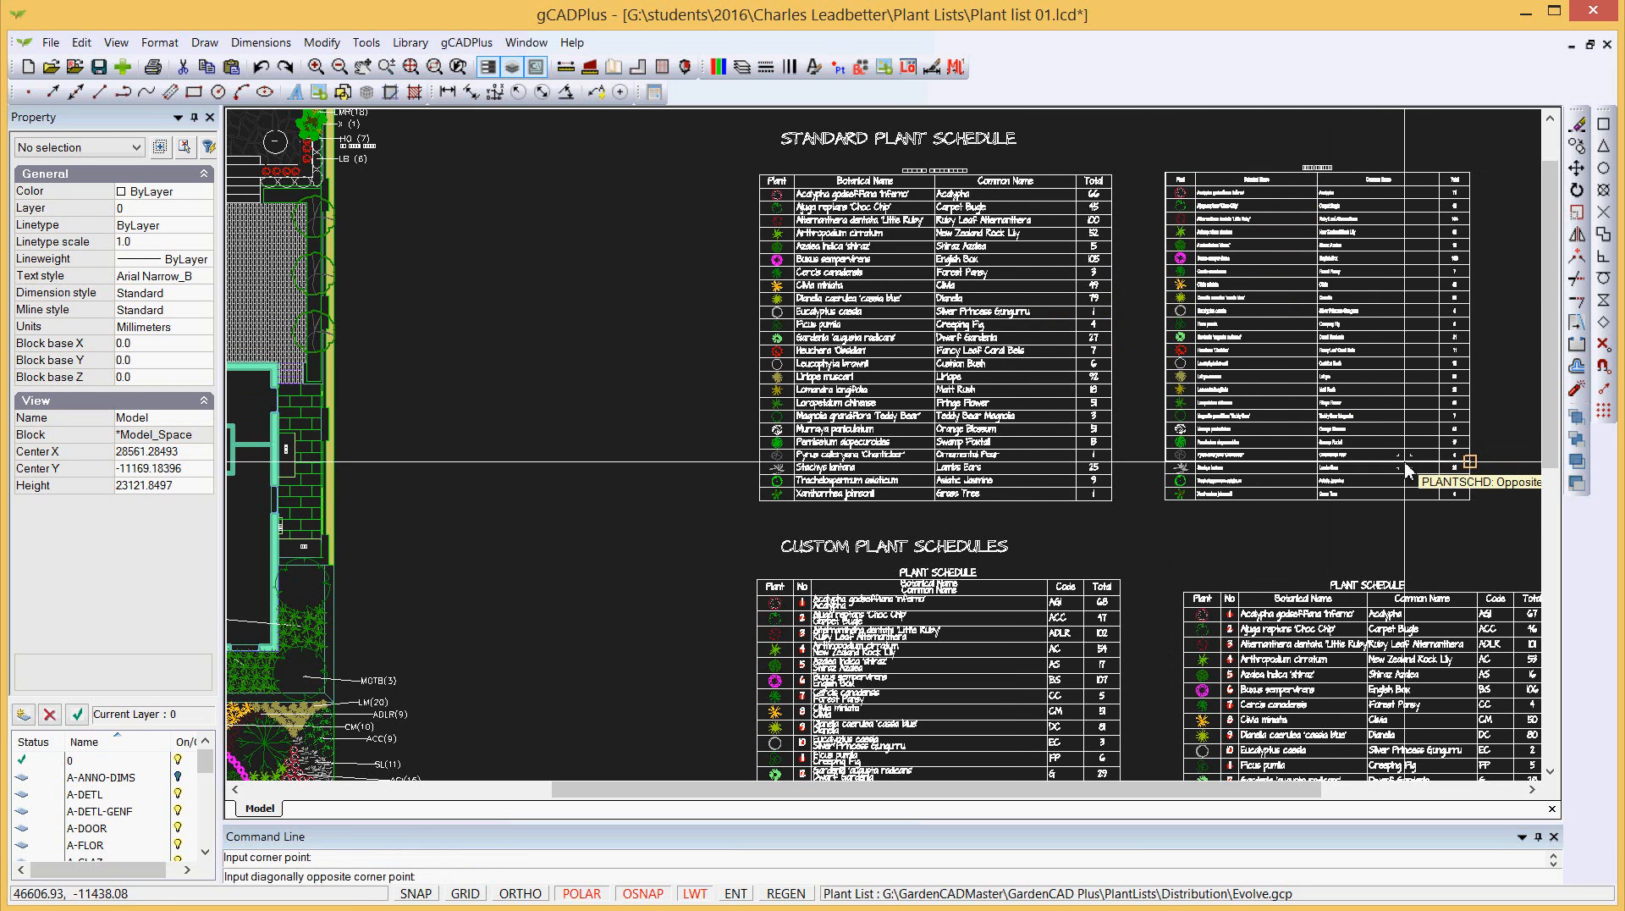
click(1409, 514)
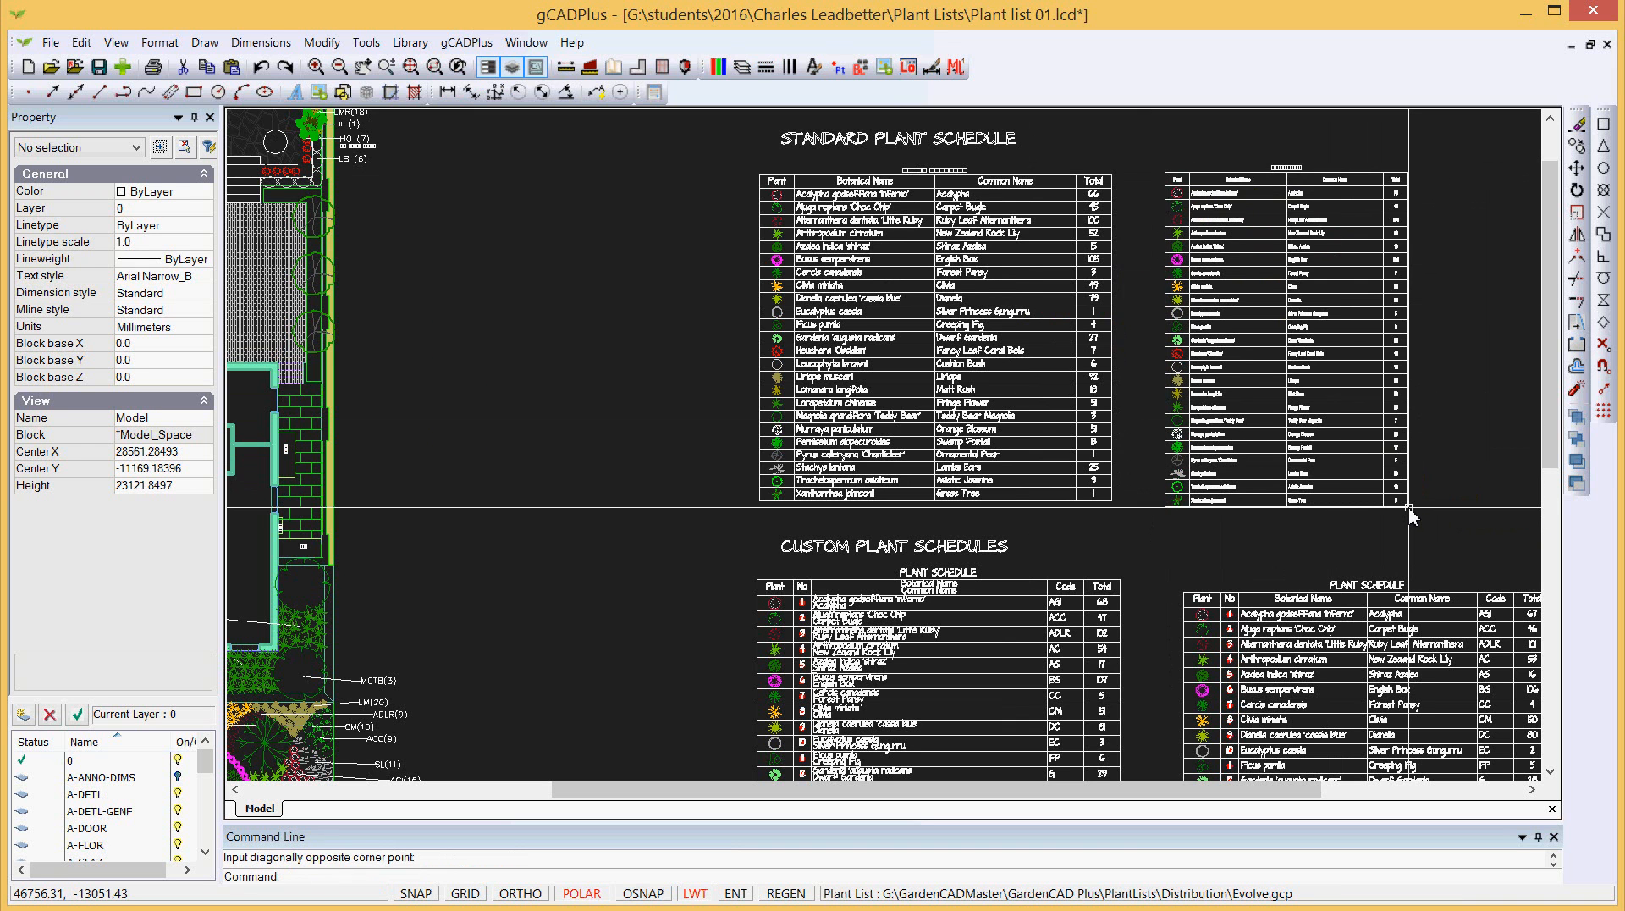
Step: Examine the text and column fit of the redrawn, narrower standard plant schedule
scroll(1258, 261, up, 2)
scroll(1259, 261, up, 2)
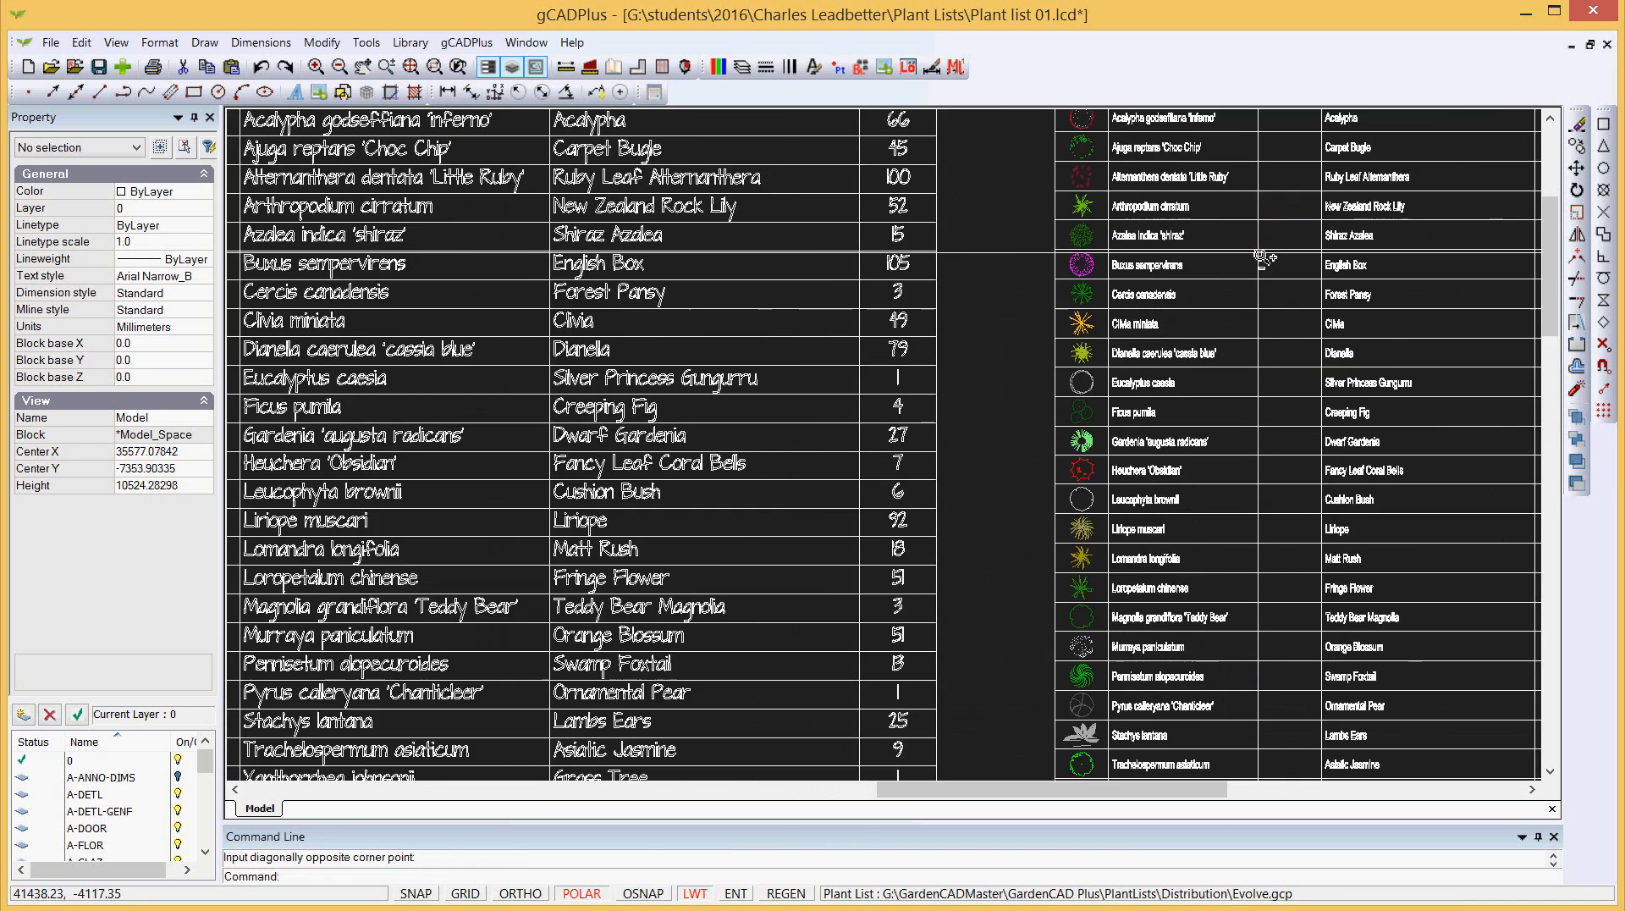
scroll(1258, 260, up, 1)
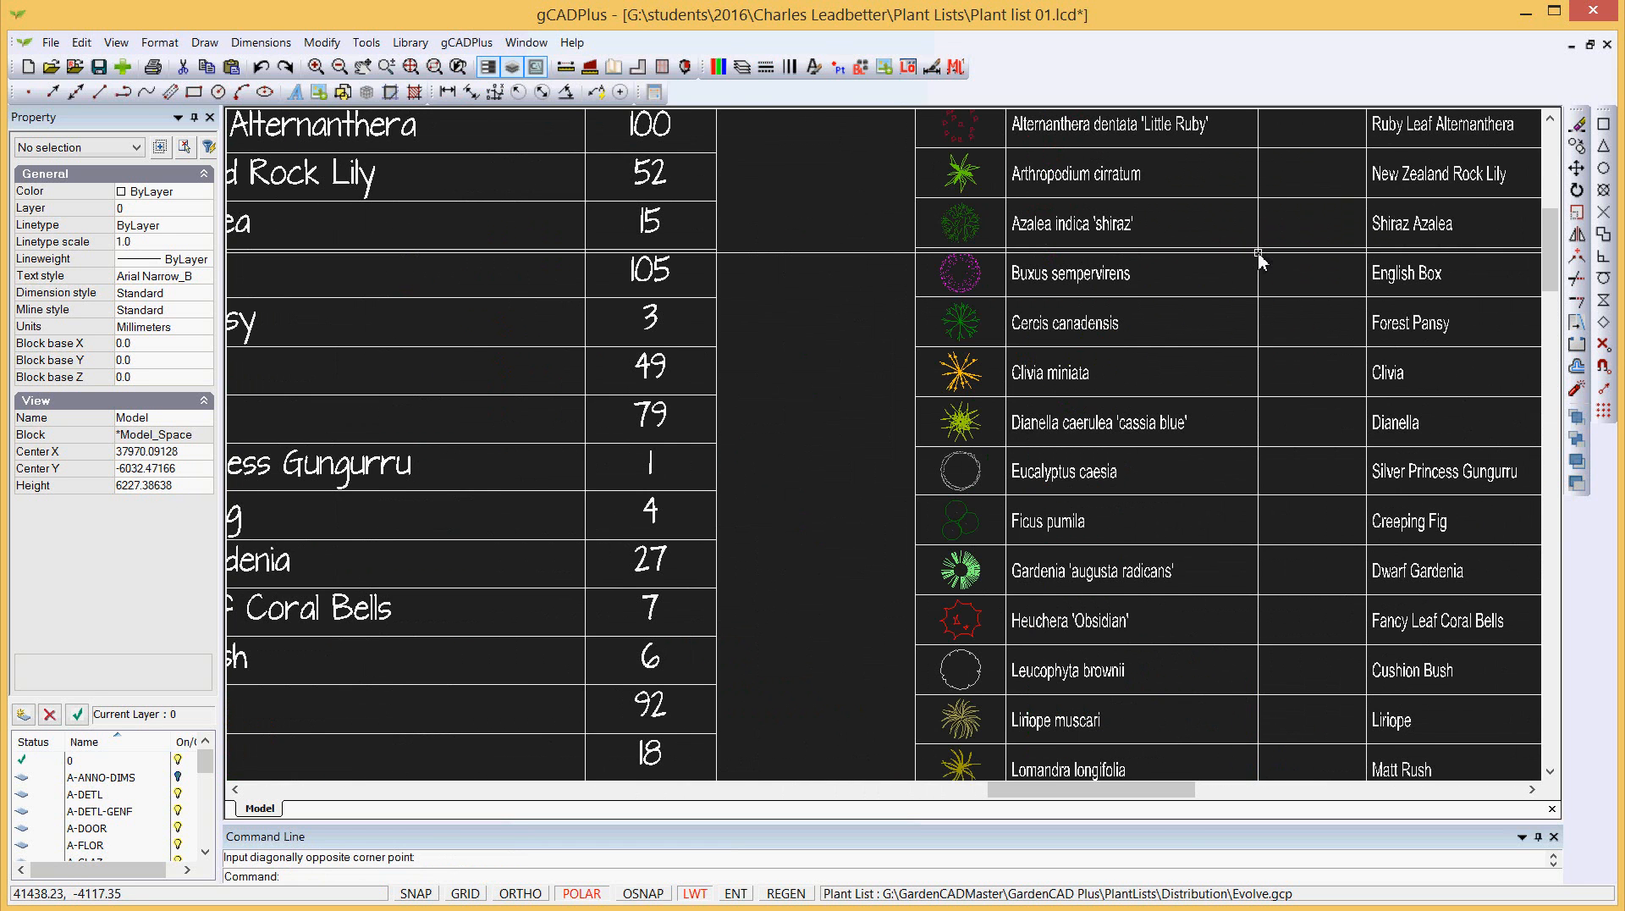
scroll(1187, 301, up, 2)
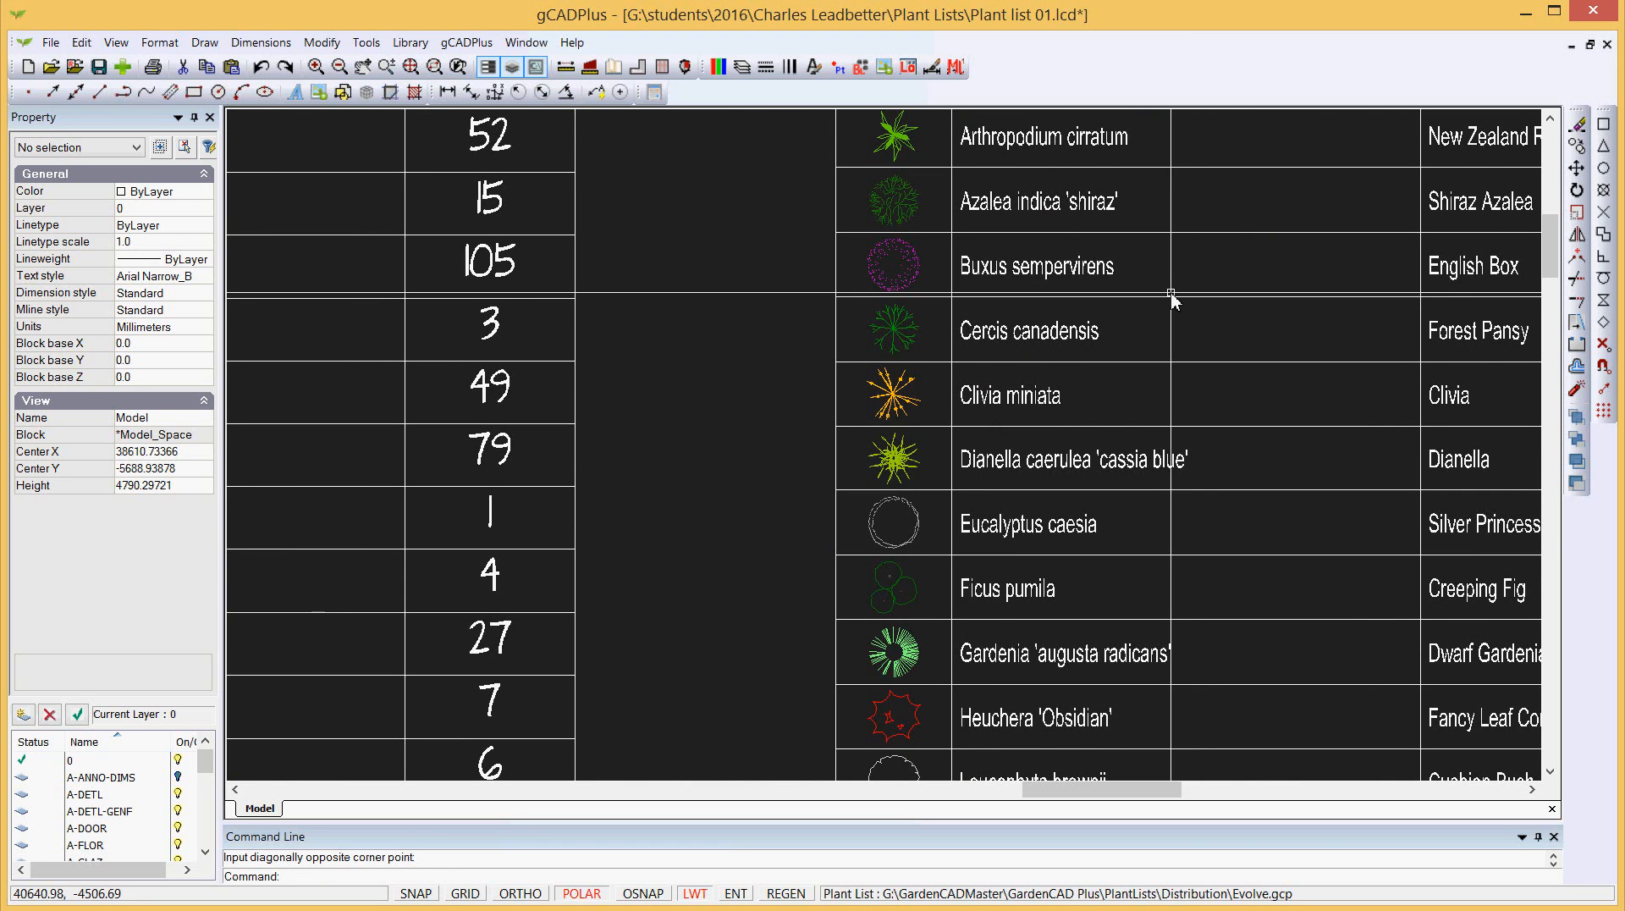
scroll(1172, 298, down, 3)
scroll(1173, 298, down, 3)
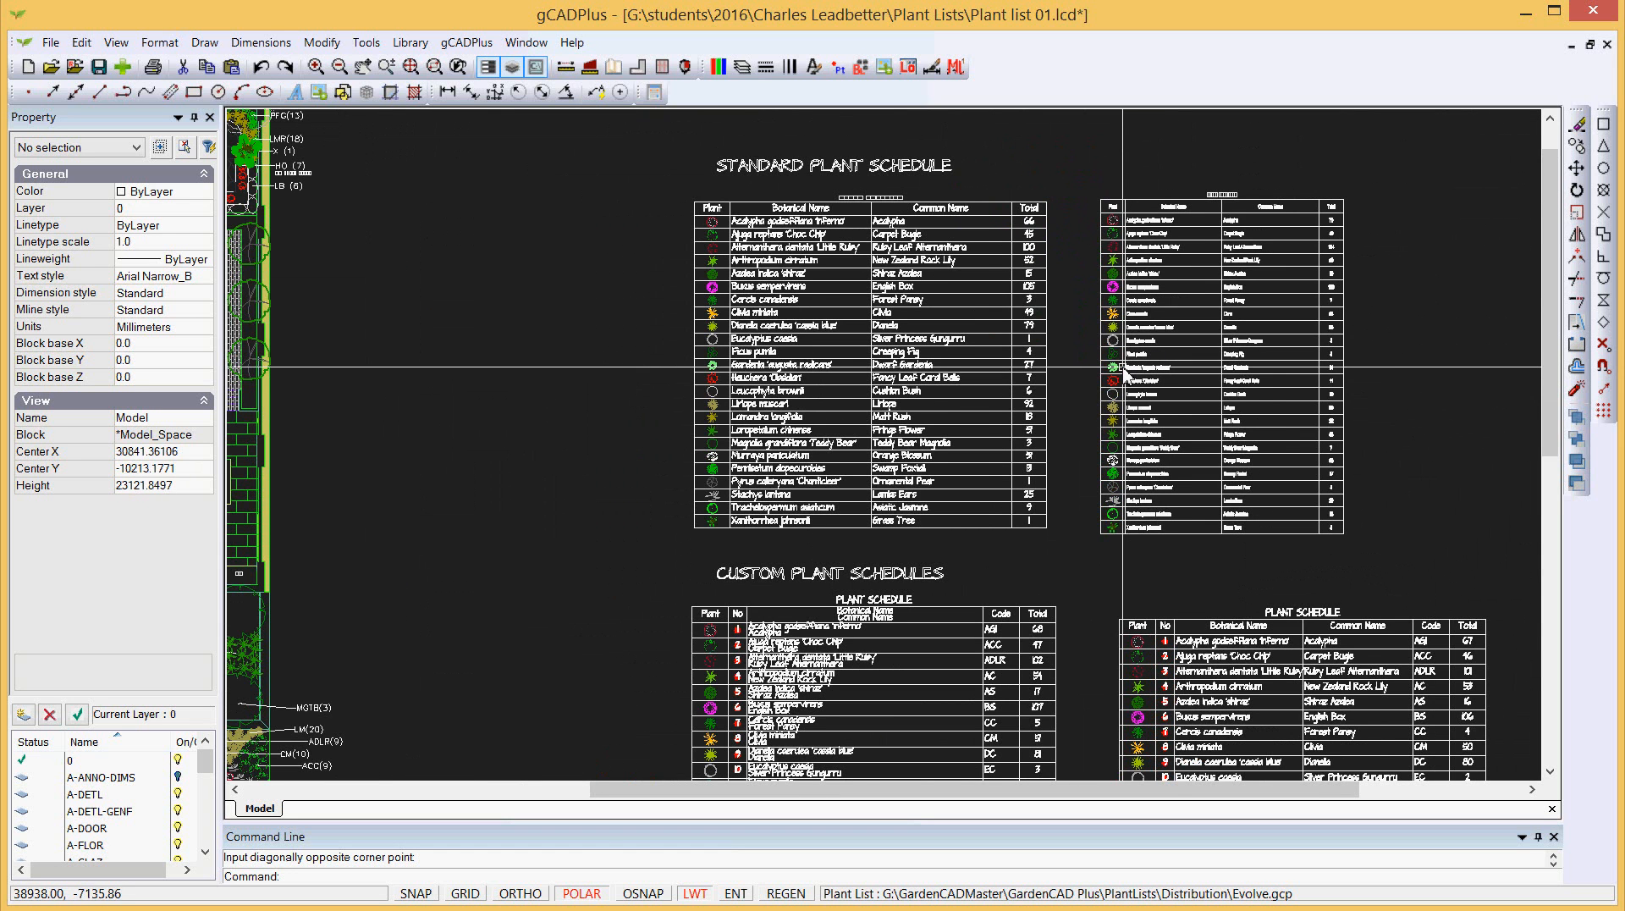
Step: Start a custom-content plant schedule to review its plant symbol and red circle marker options
click(468, 45)
mouse_move(565, 66)
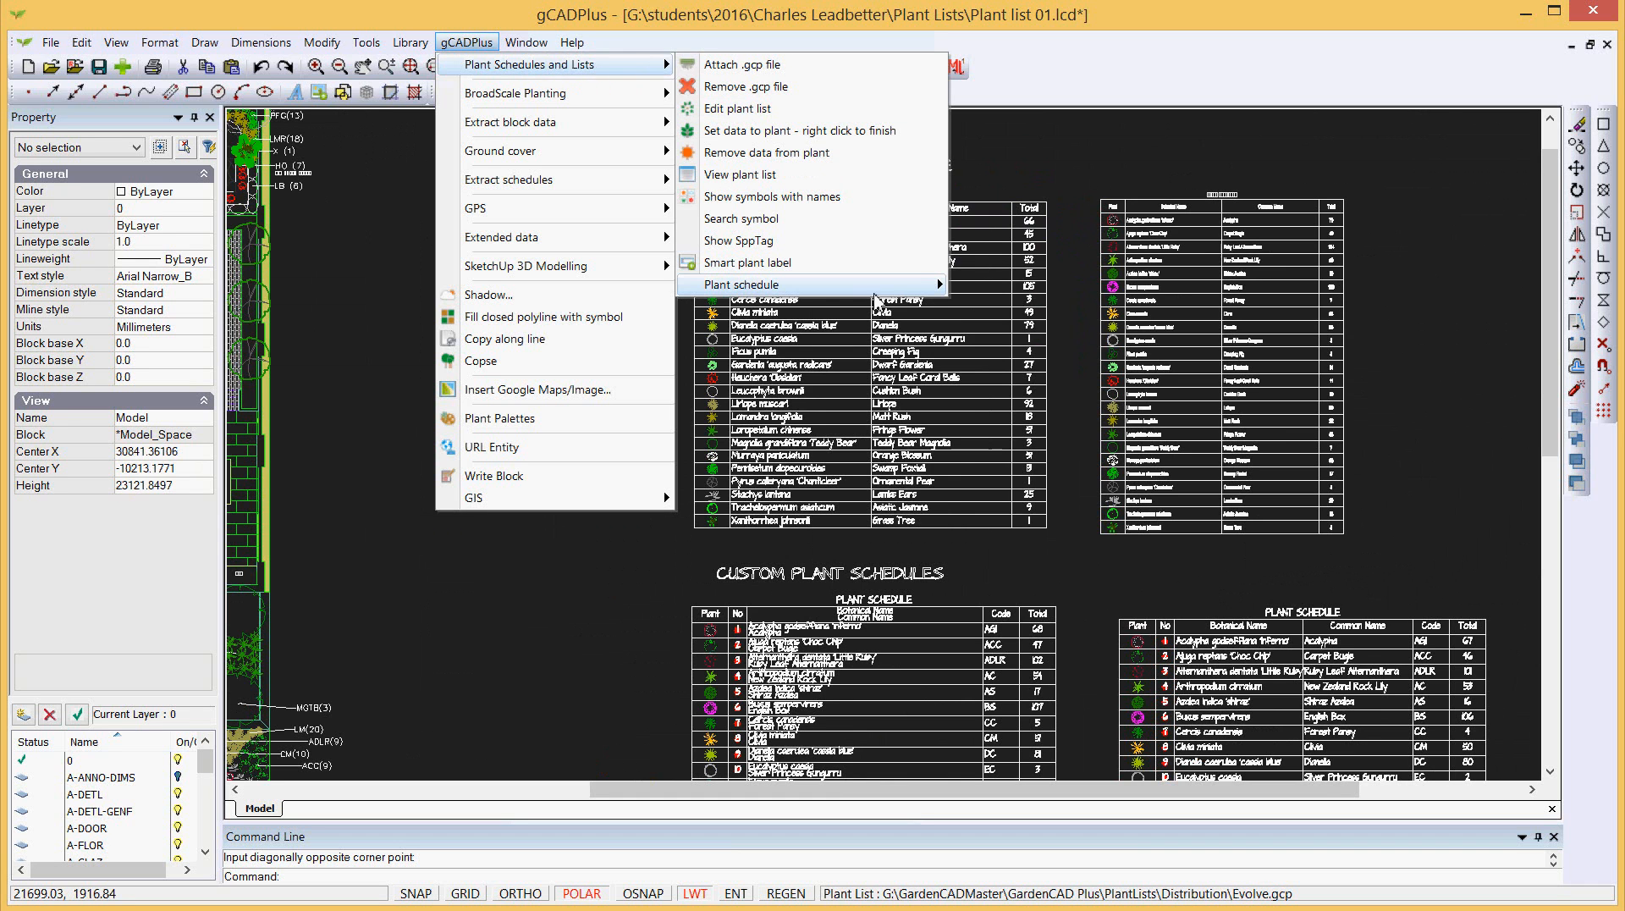
mouse_move(903, 292)
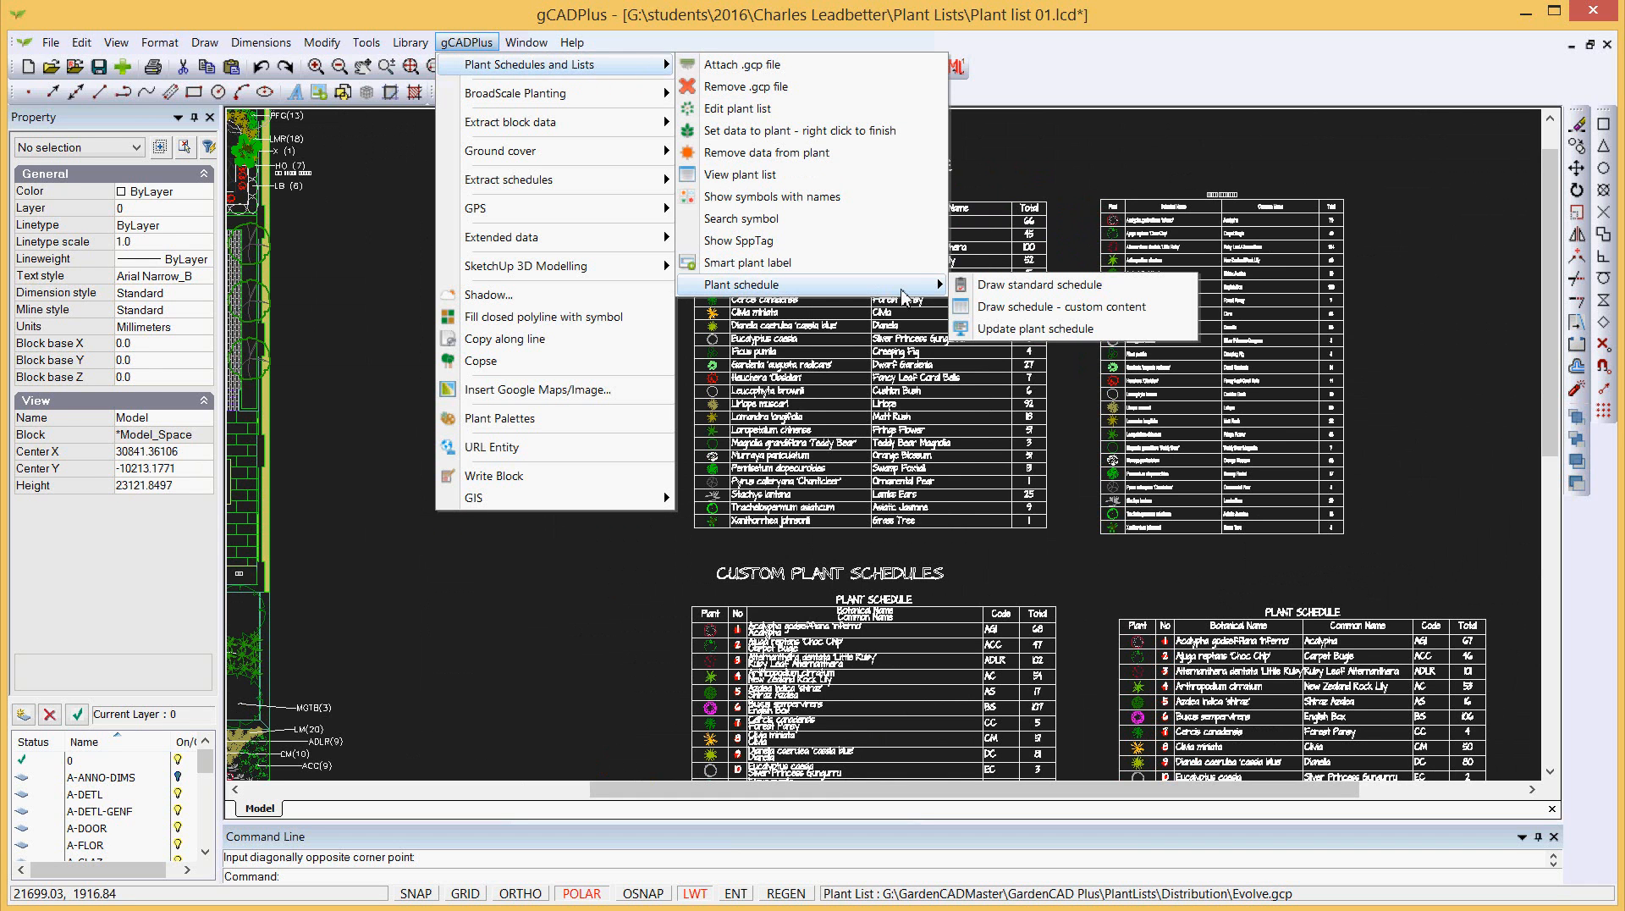
click(1090, 309)
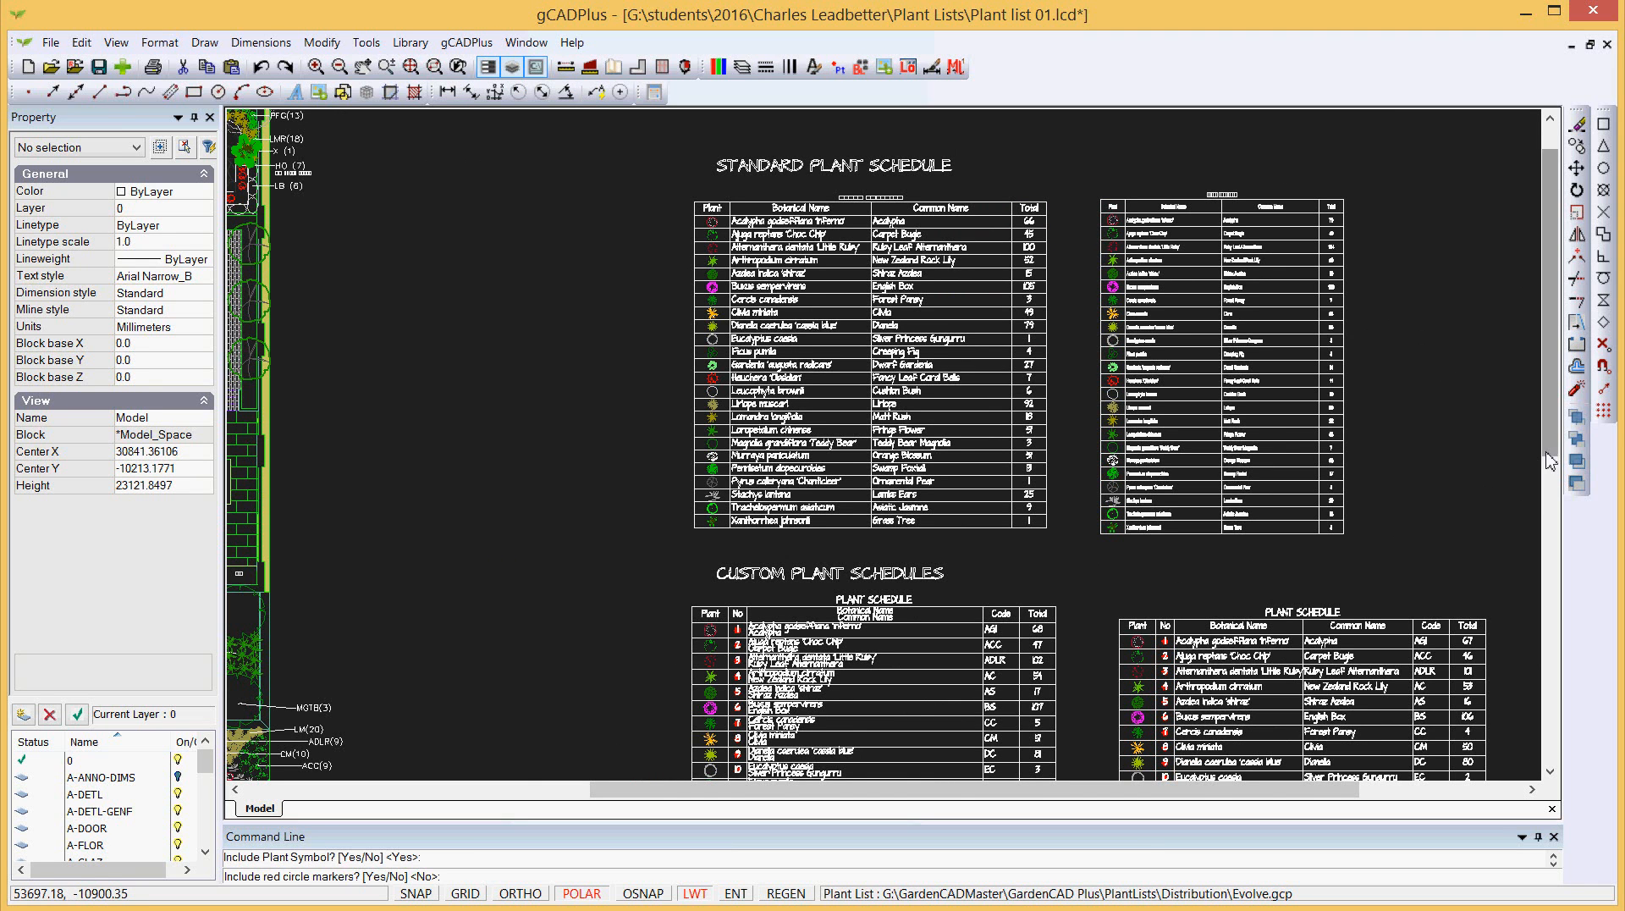
Step: Inspect the plant symbols and numbered red circle markers in the first custom plant schedule, including the marker beside the Gardenia row
drag(1550, 478, 1558, 614)
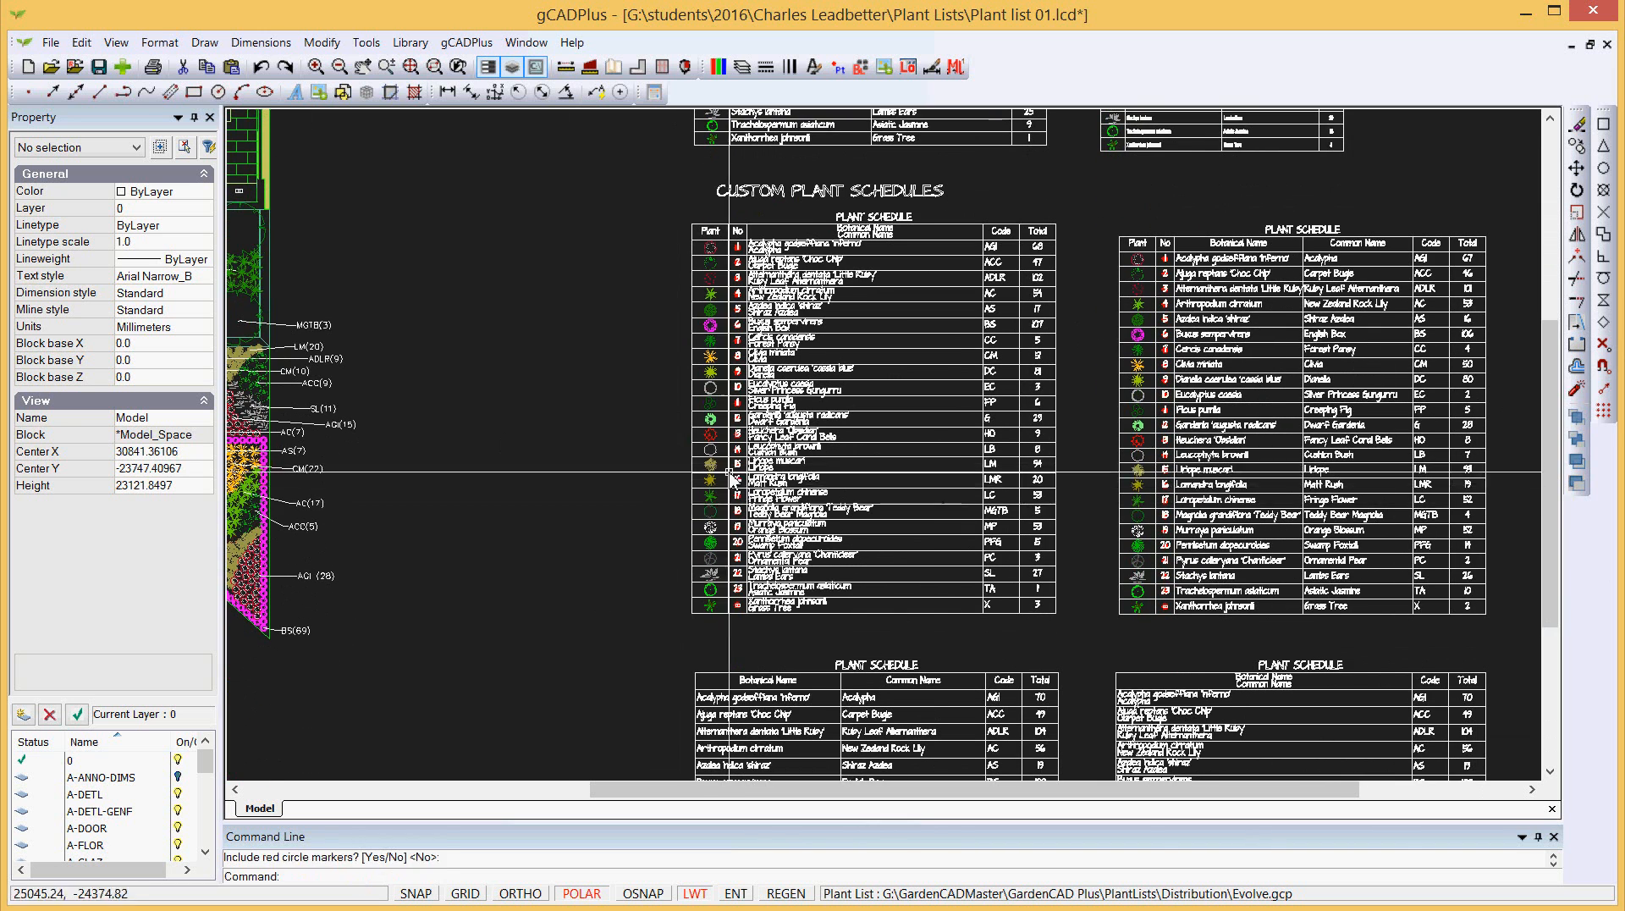
scroll(750, 432, up, 5)
scroll(753, 432, up, 1)
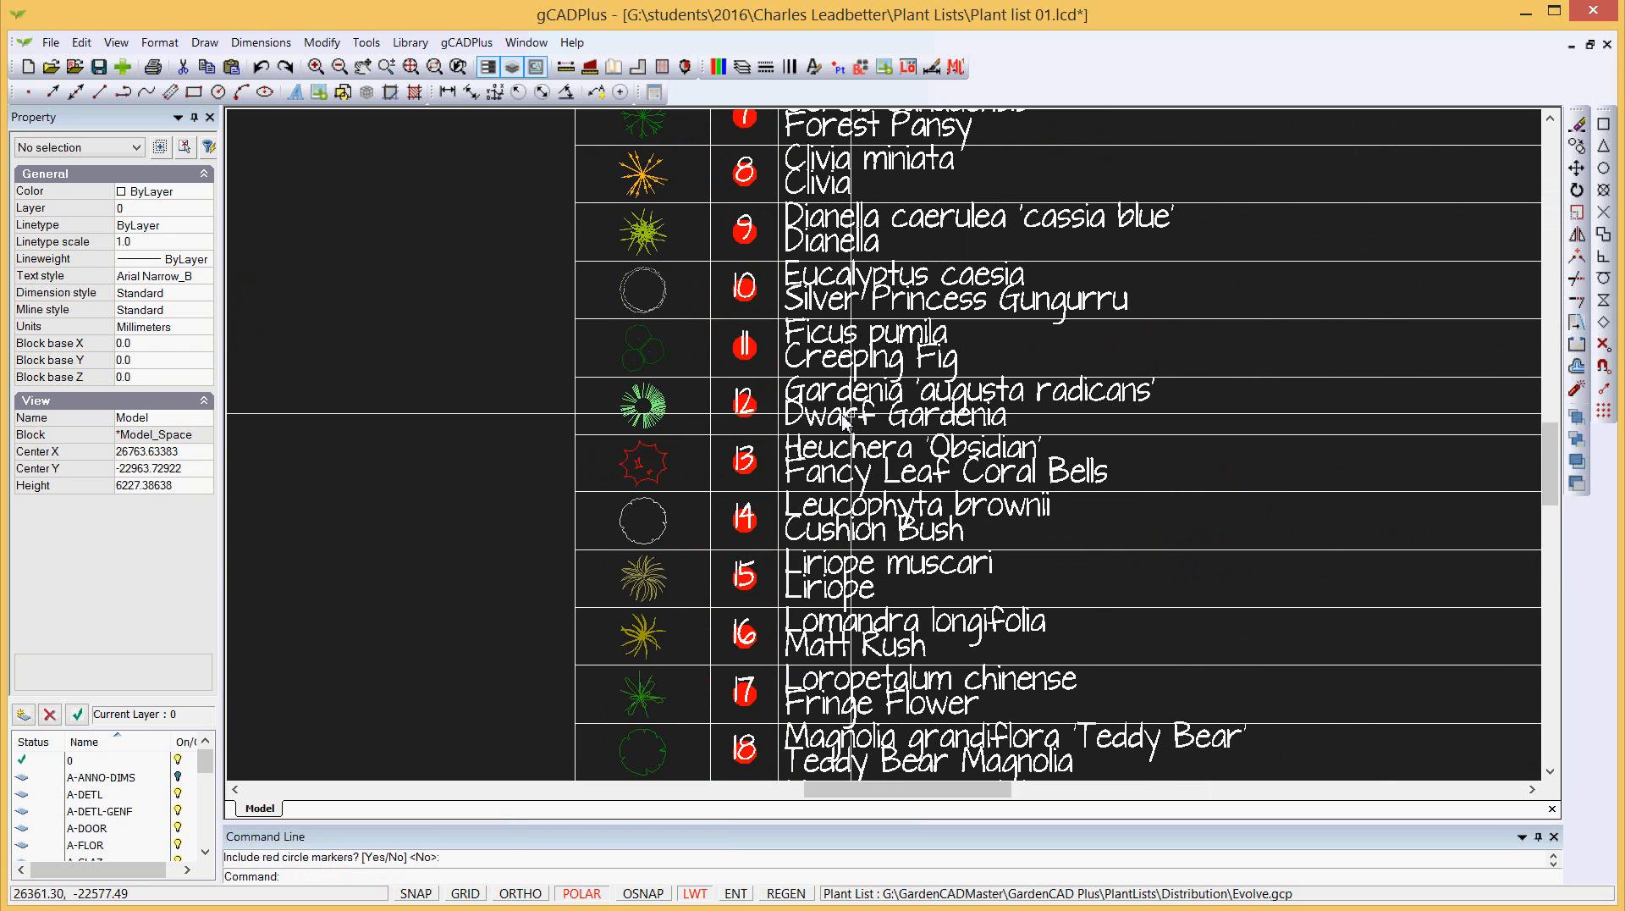
click(745, 413)
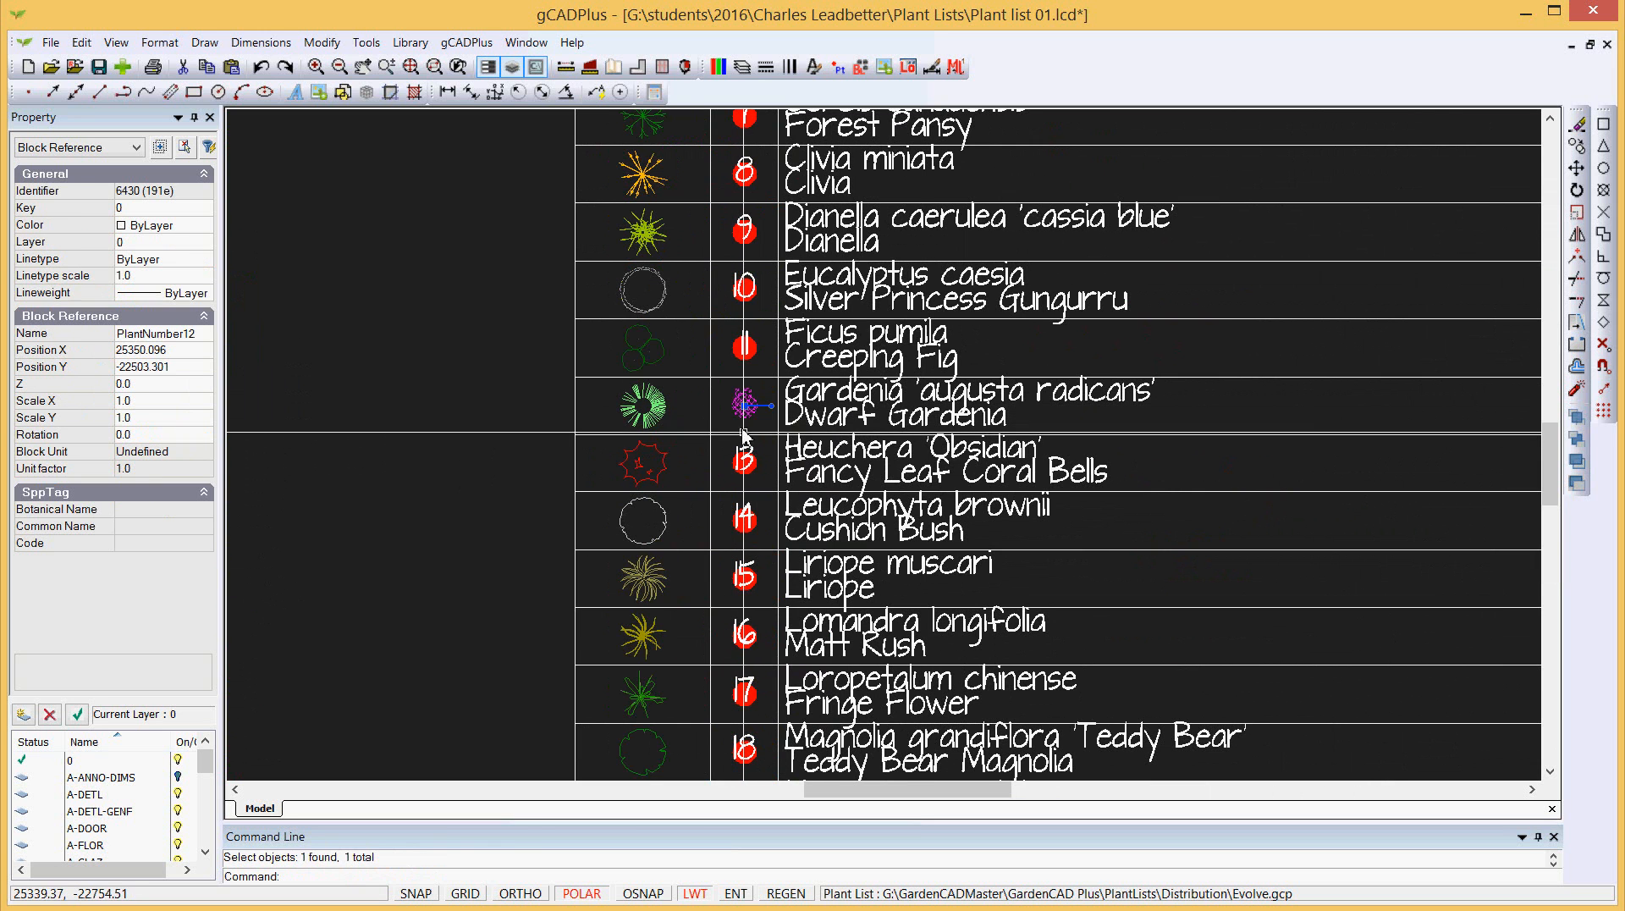
scroll(745, 414, down, 2)
scroll(749, 428, up, 3)
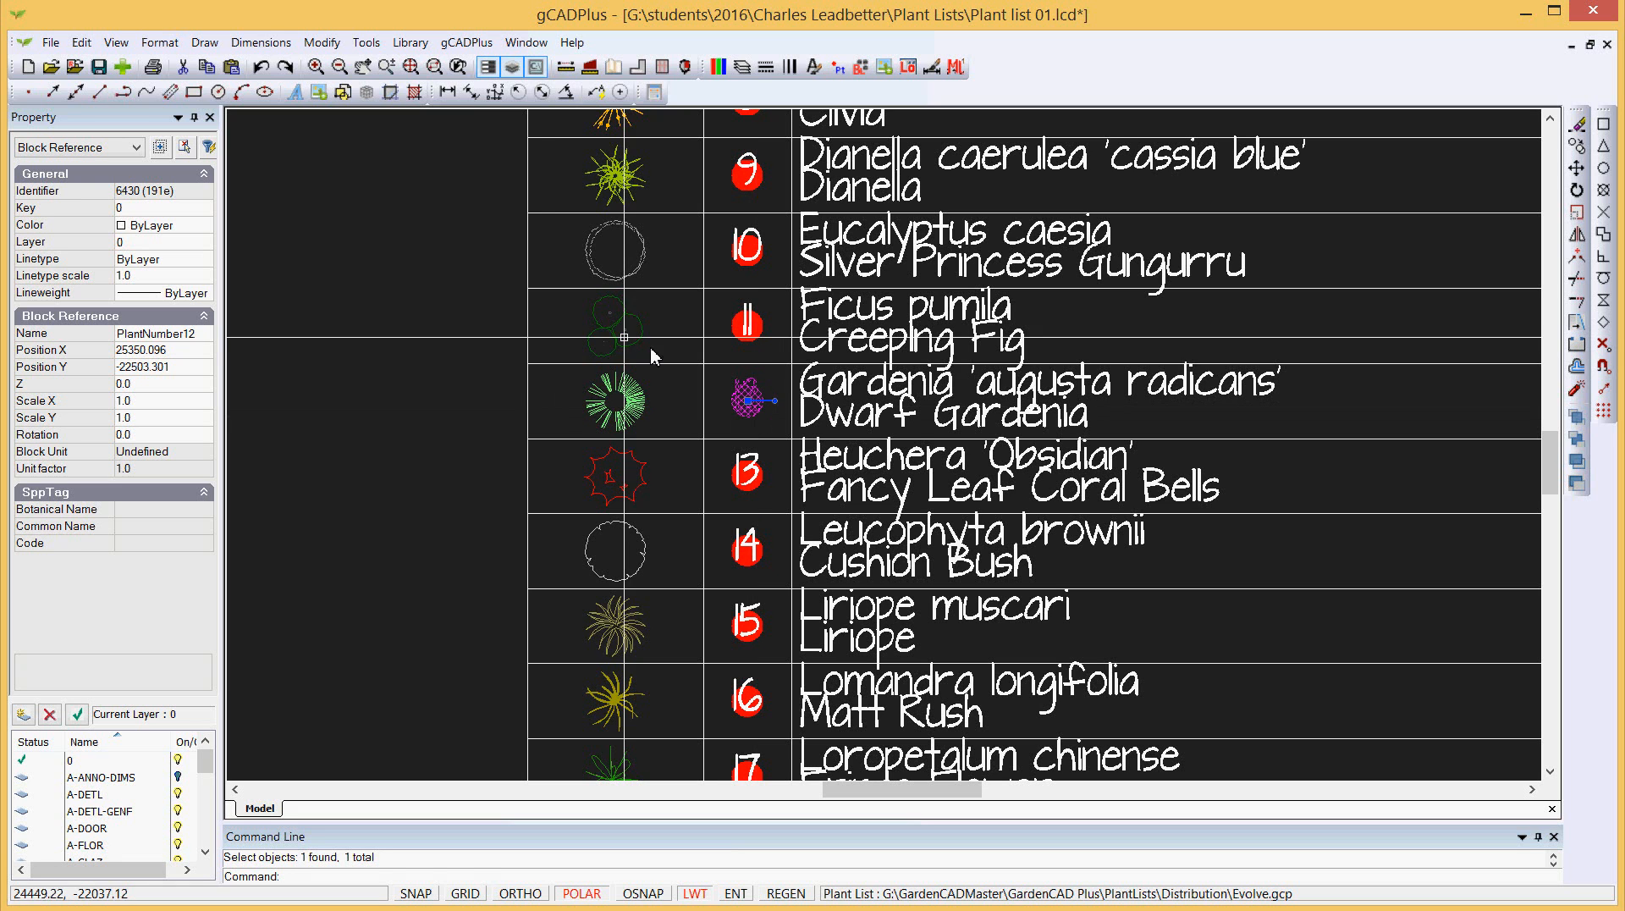
key(Escape)
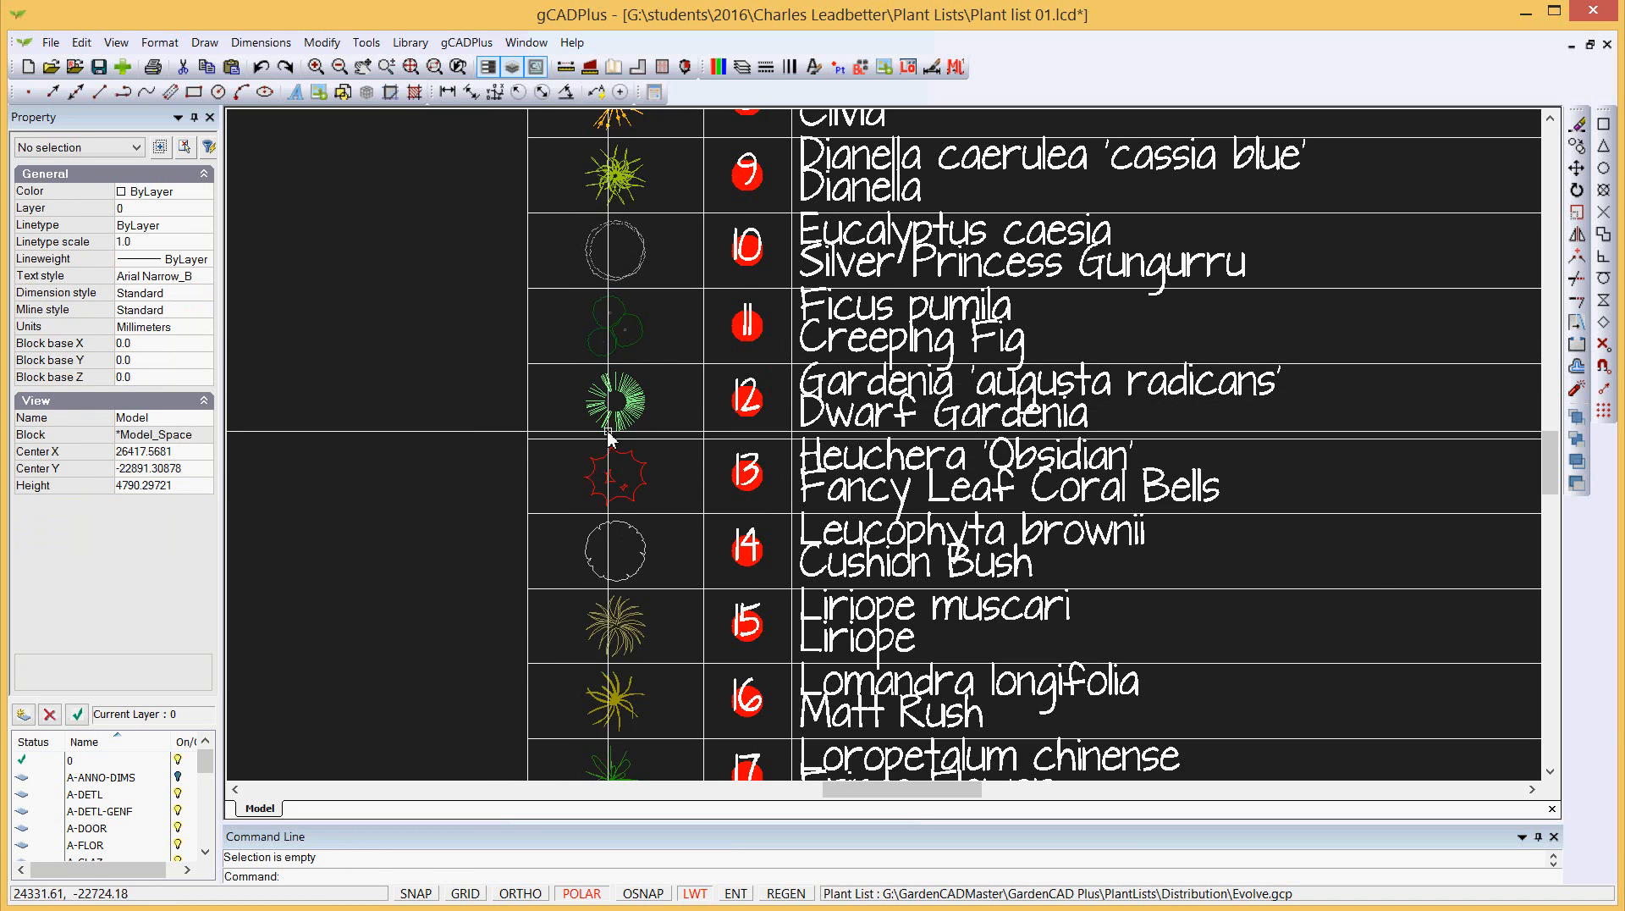
scroll(622, 415, down, 3)
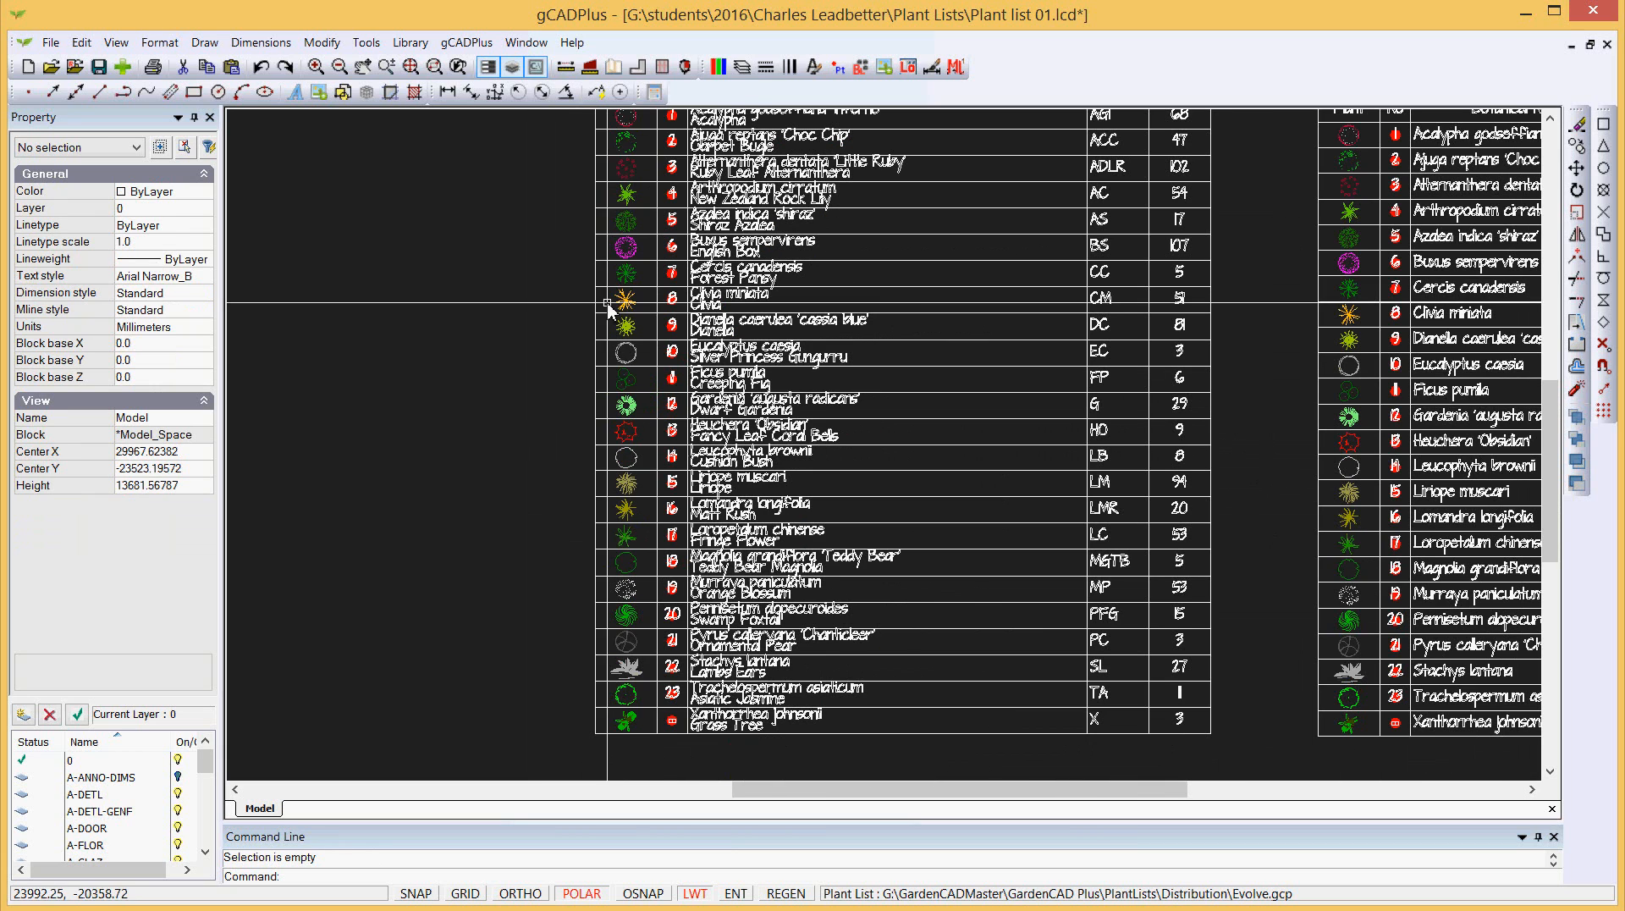
scroll(1151, 486, down, 4)
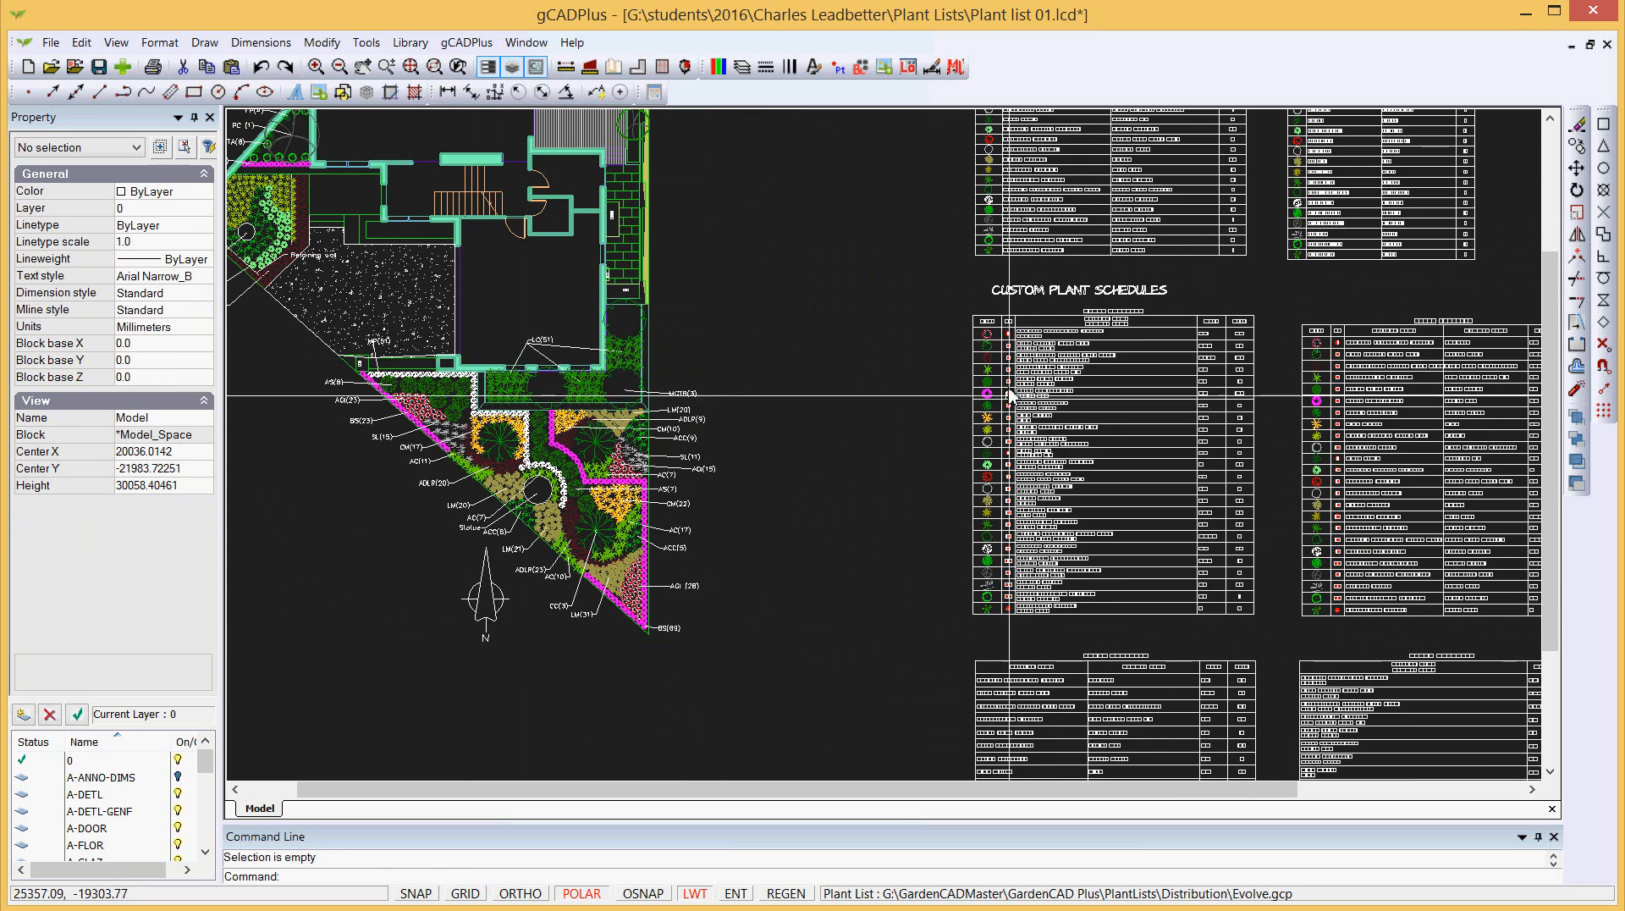
Step: Compare the custom plant schedules' column layouts, with and without symbols and number markers, and with combined or separate botanical and common names
scroll(1005, 532, up, 1)
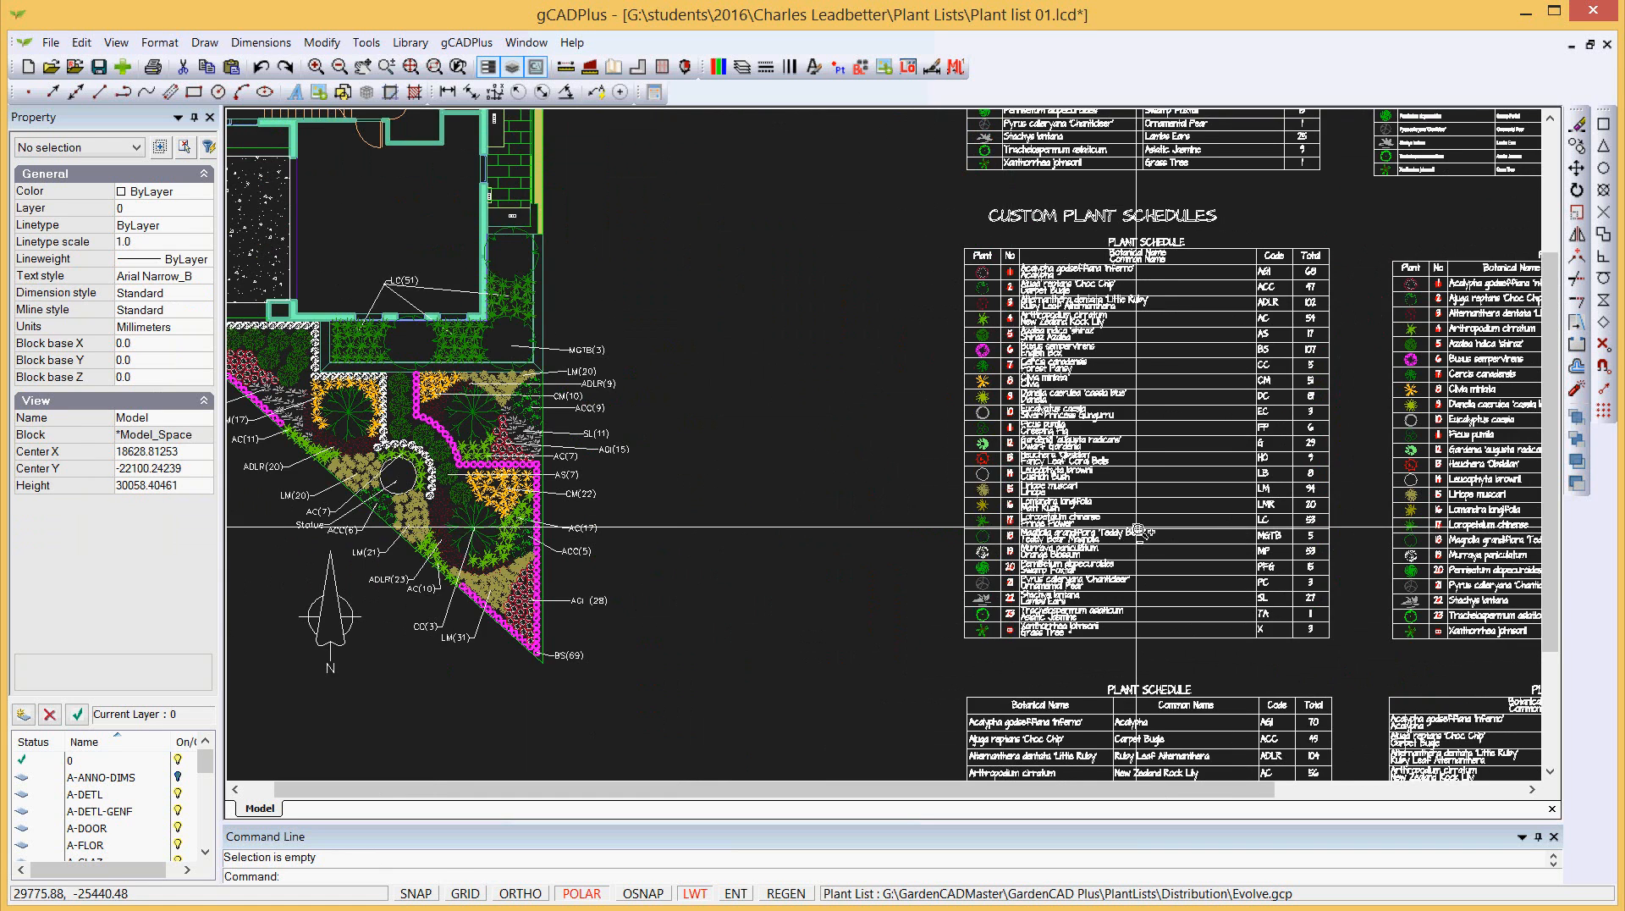
scroll(1006, 531, down, 1)
middle_drag(1044, 578, 722, 501)
scroll(720, 503, up, 1)
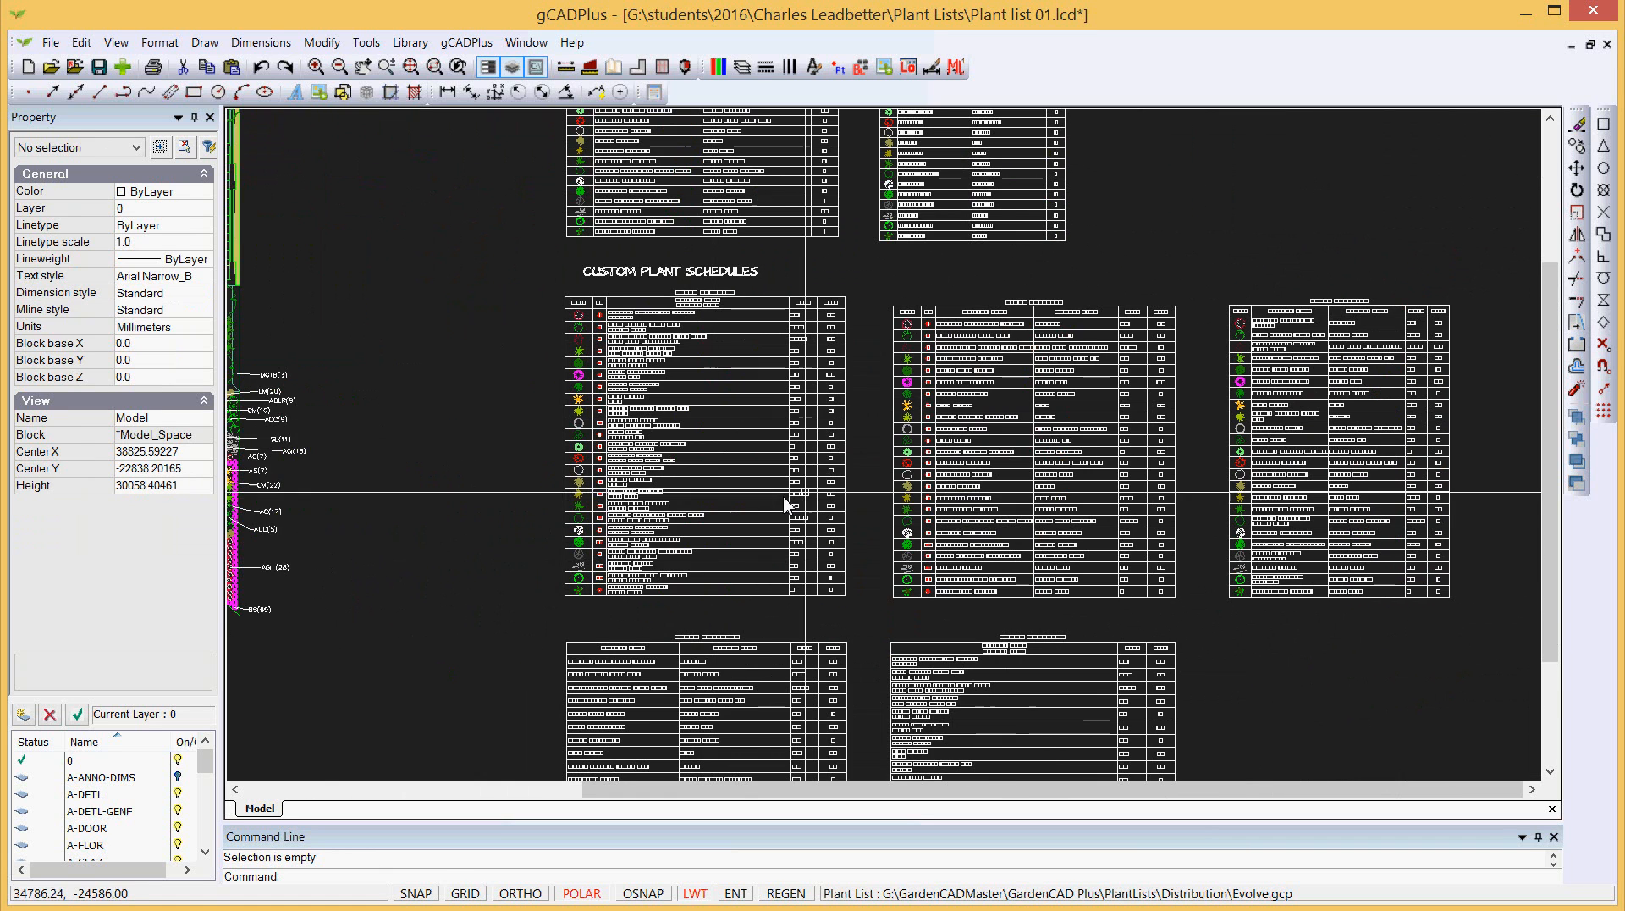
scroll(998, 486, up, 1)
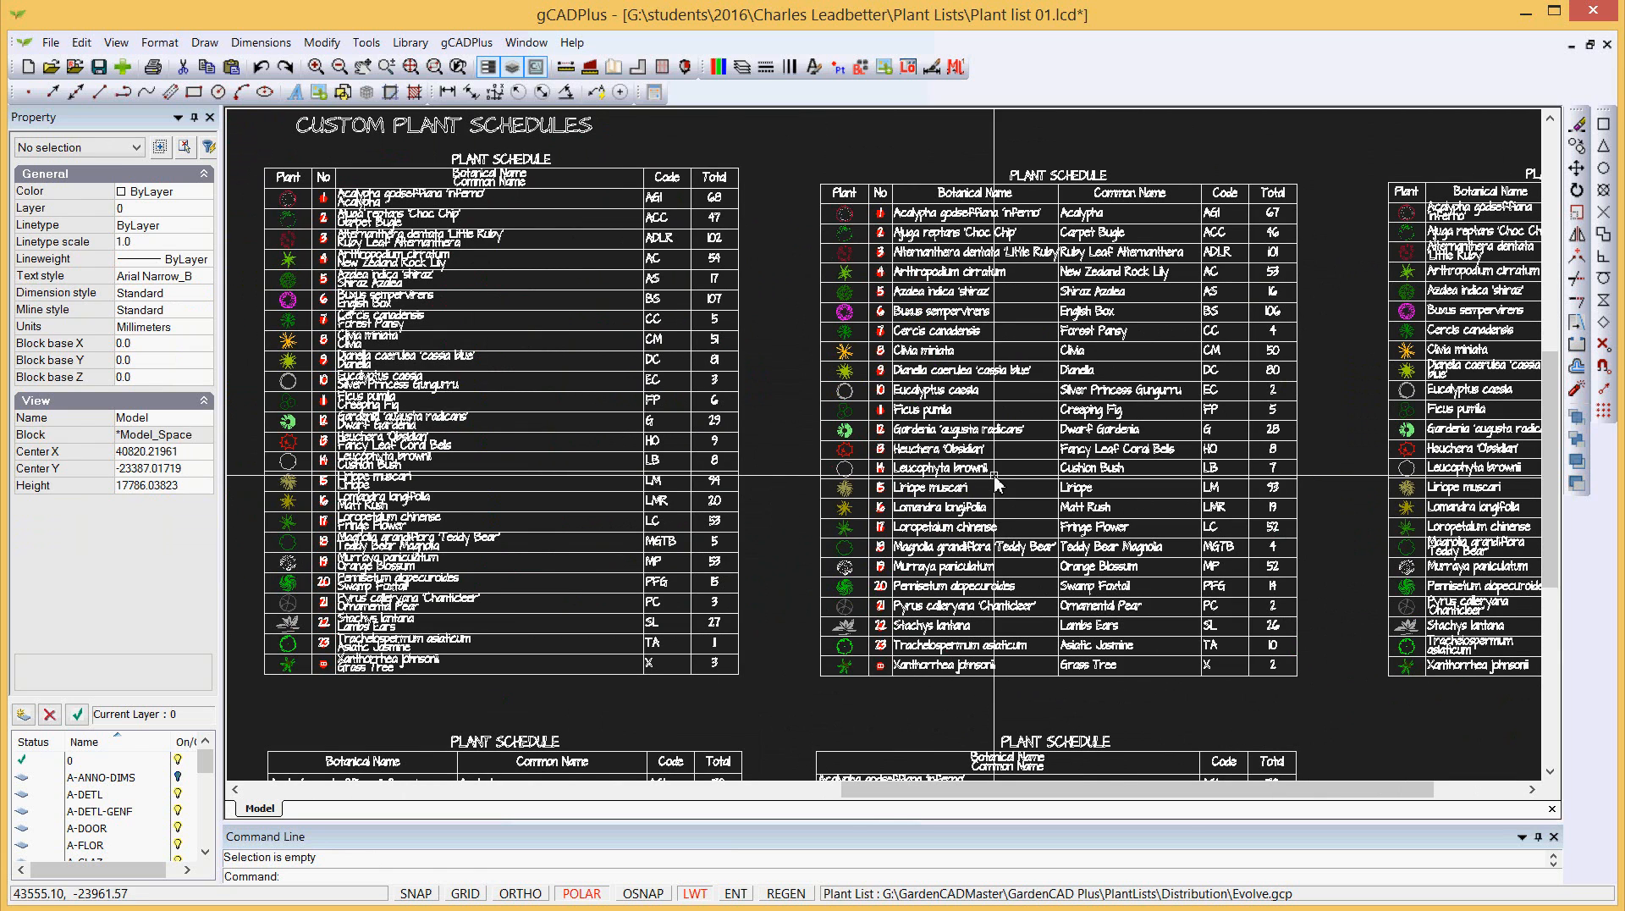
scroll(1483, 230, up, 1)
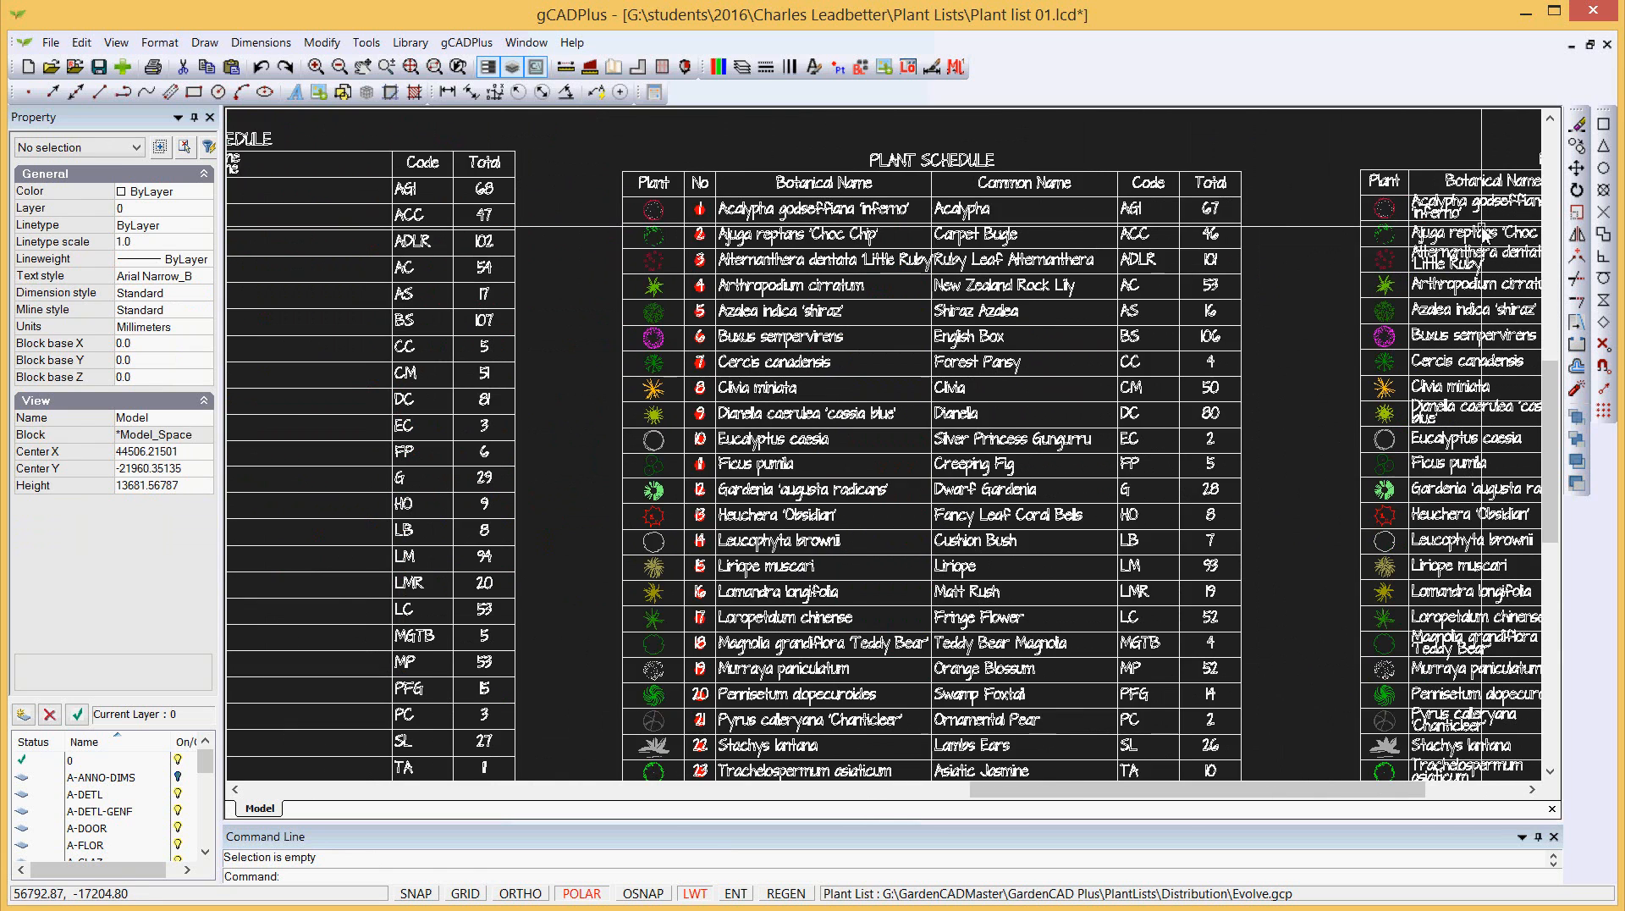
scroll(1483, 230, up, 1)
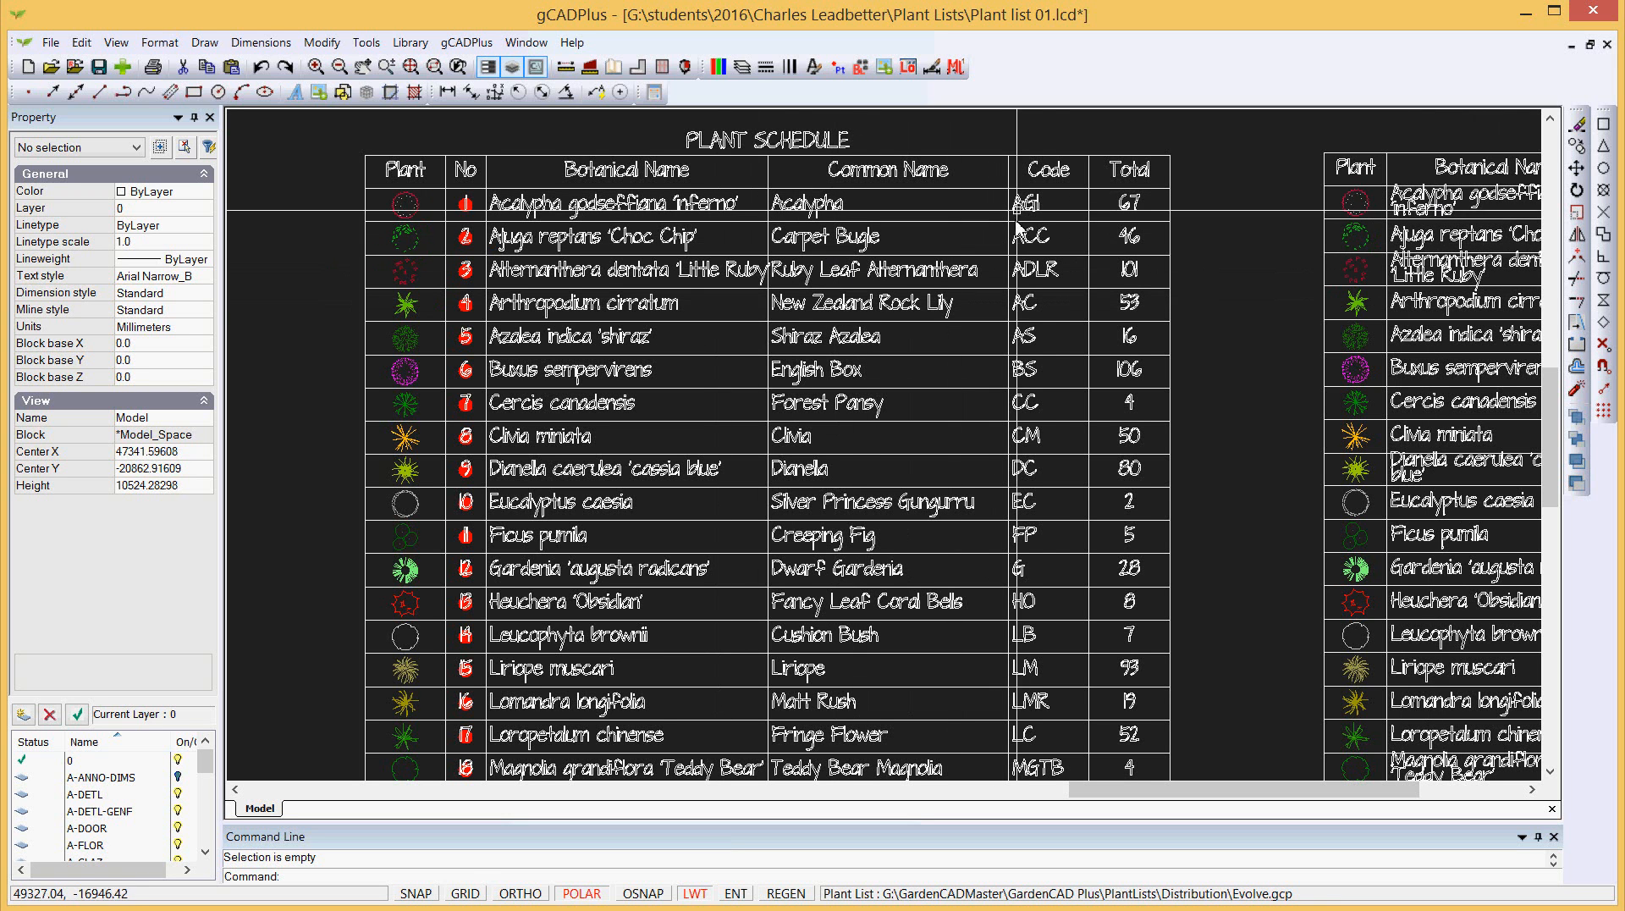
scroll(1049, 440, down, 5)
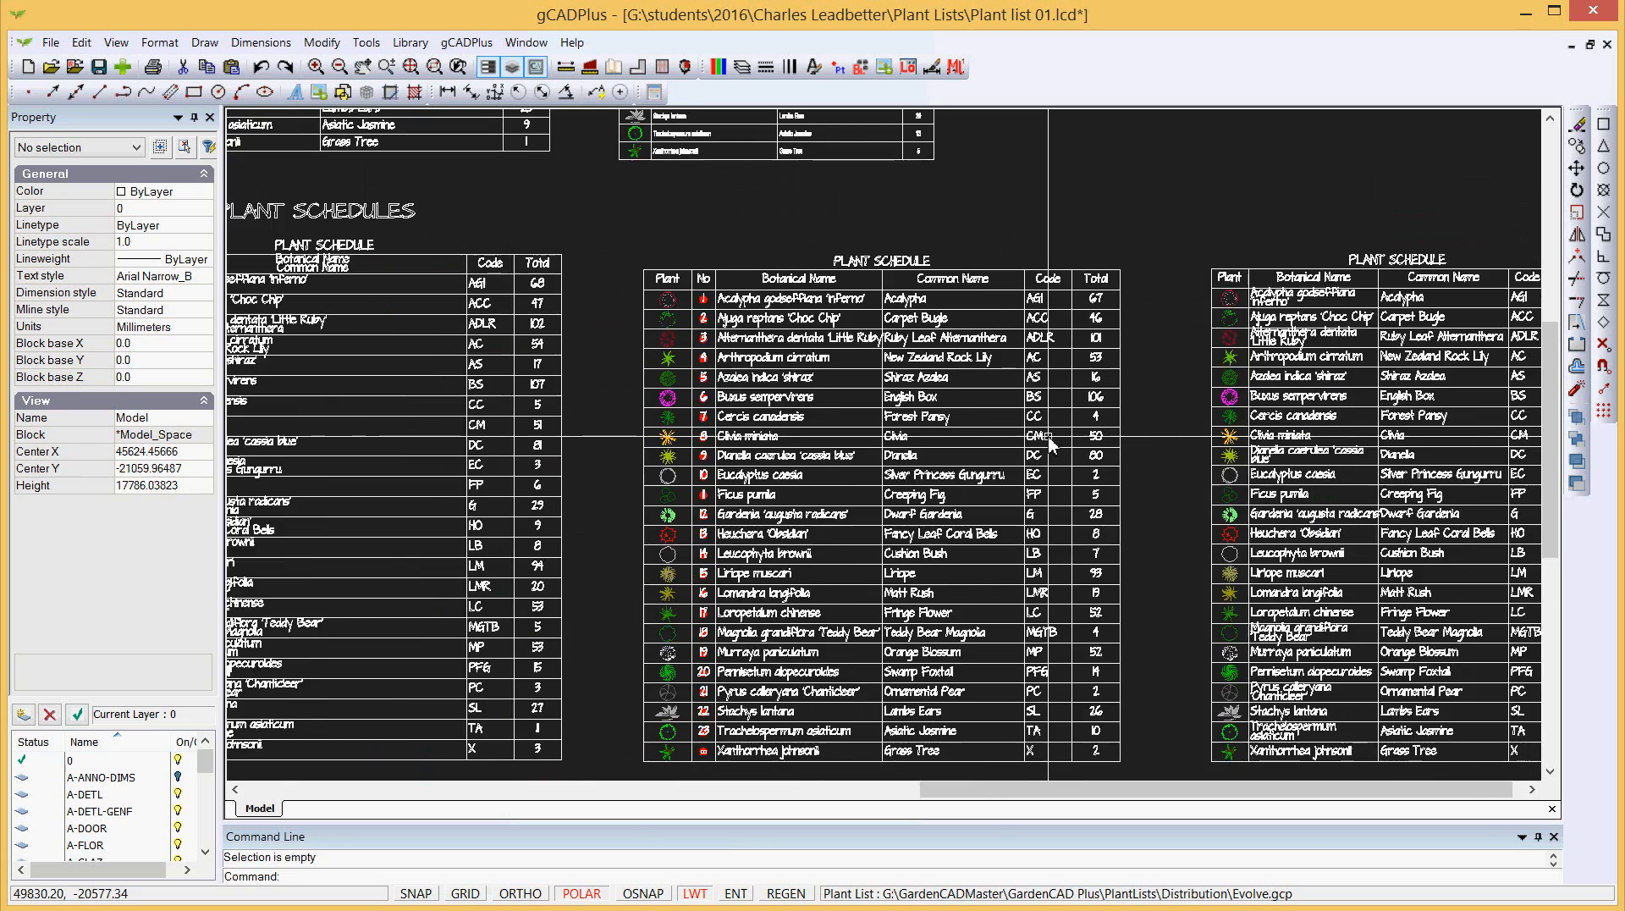
middle_drag(1106, 633, 1081, 337)
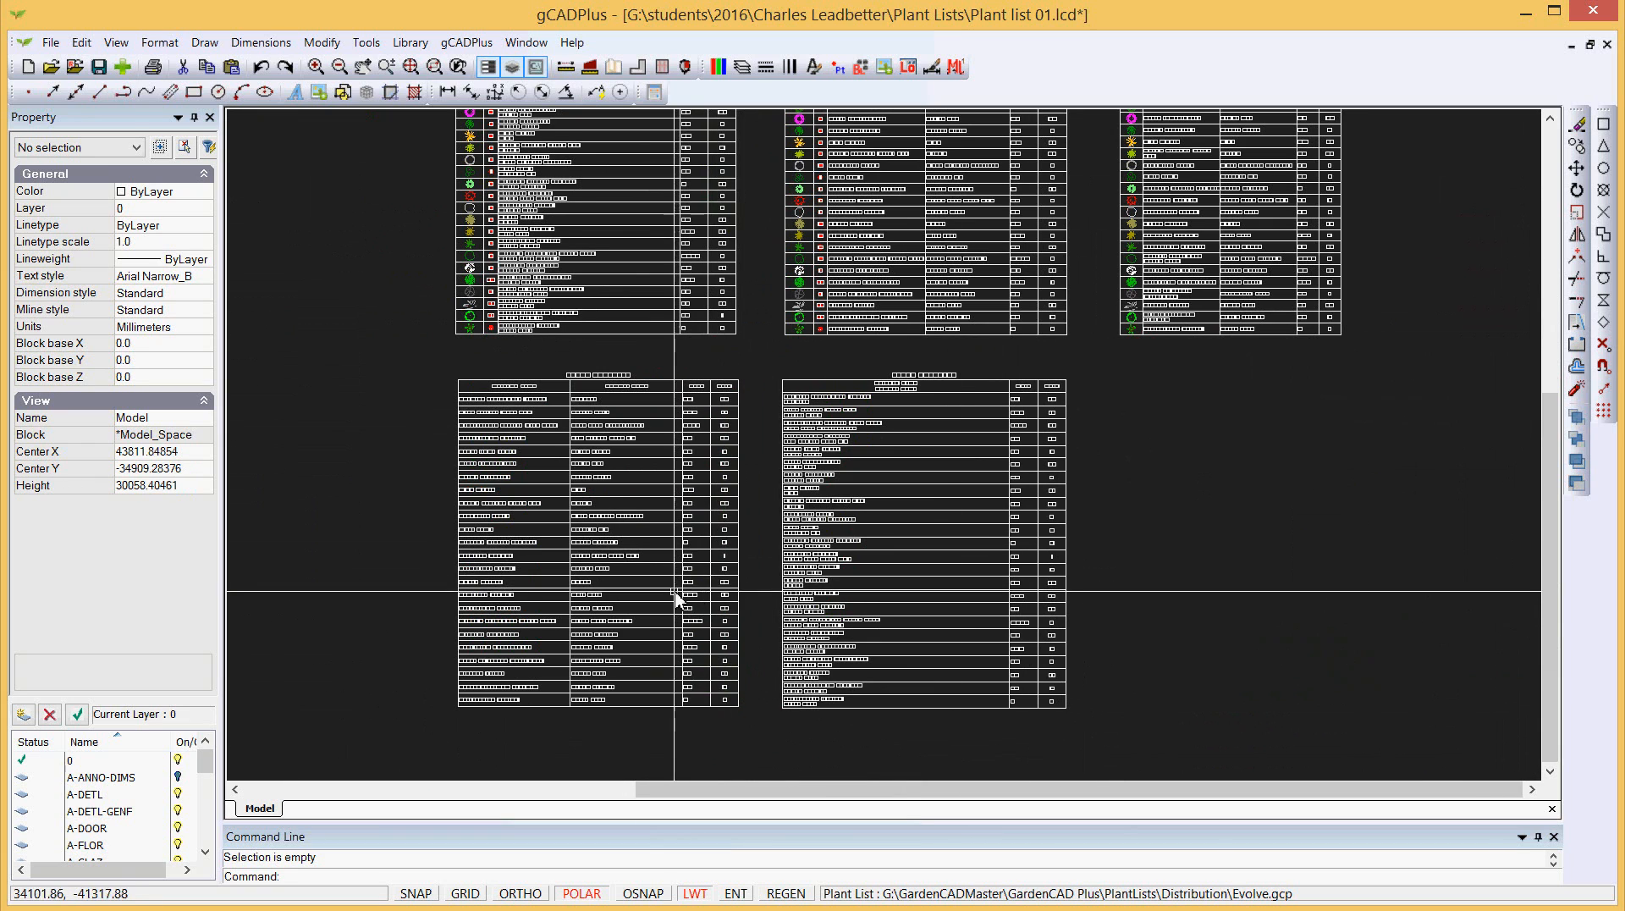
scroll(584, 514, up, 4)
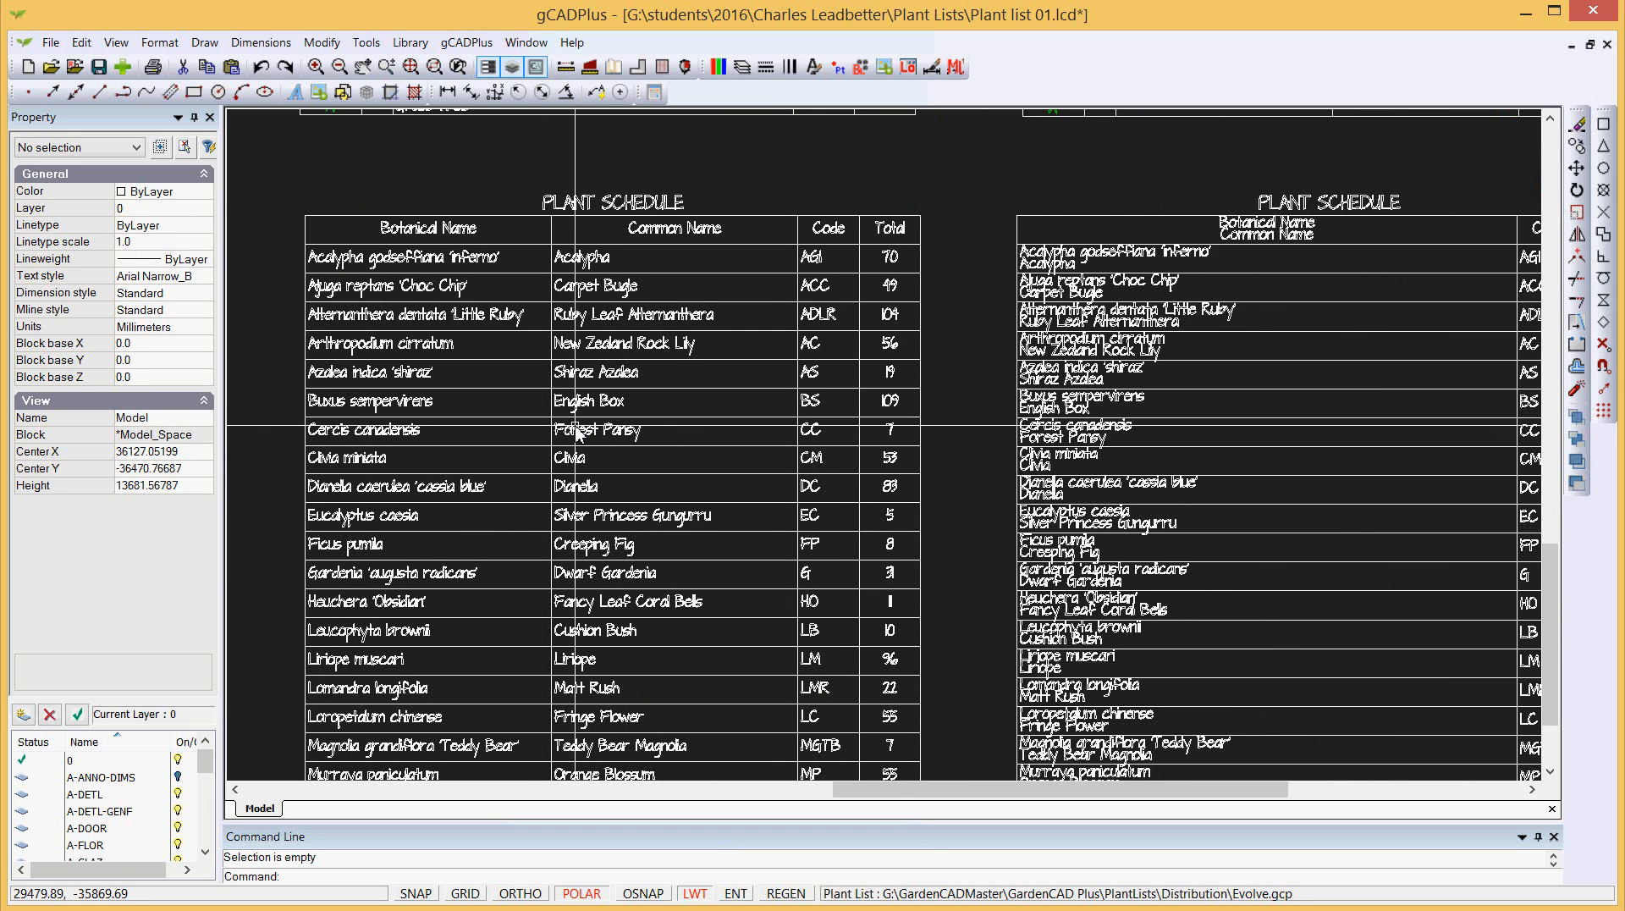
click(483, 44)
mouse_move(656, 83)
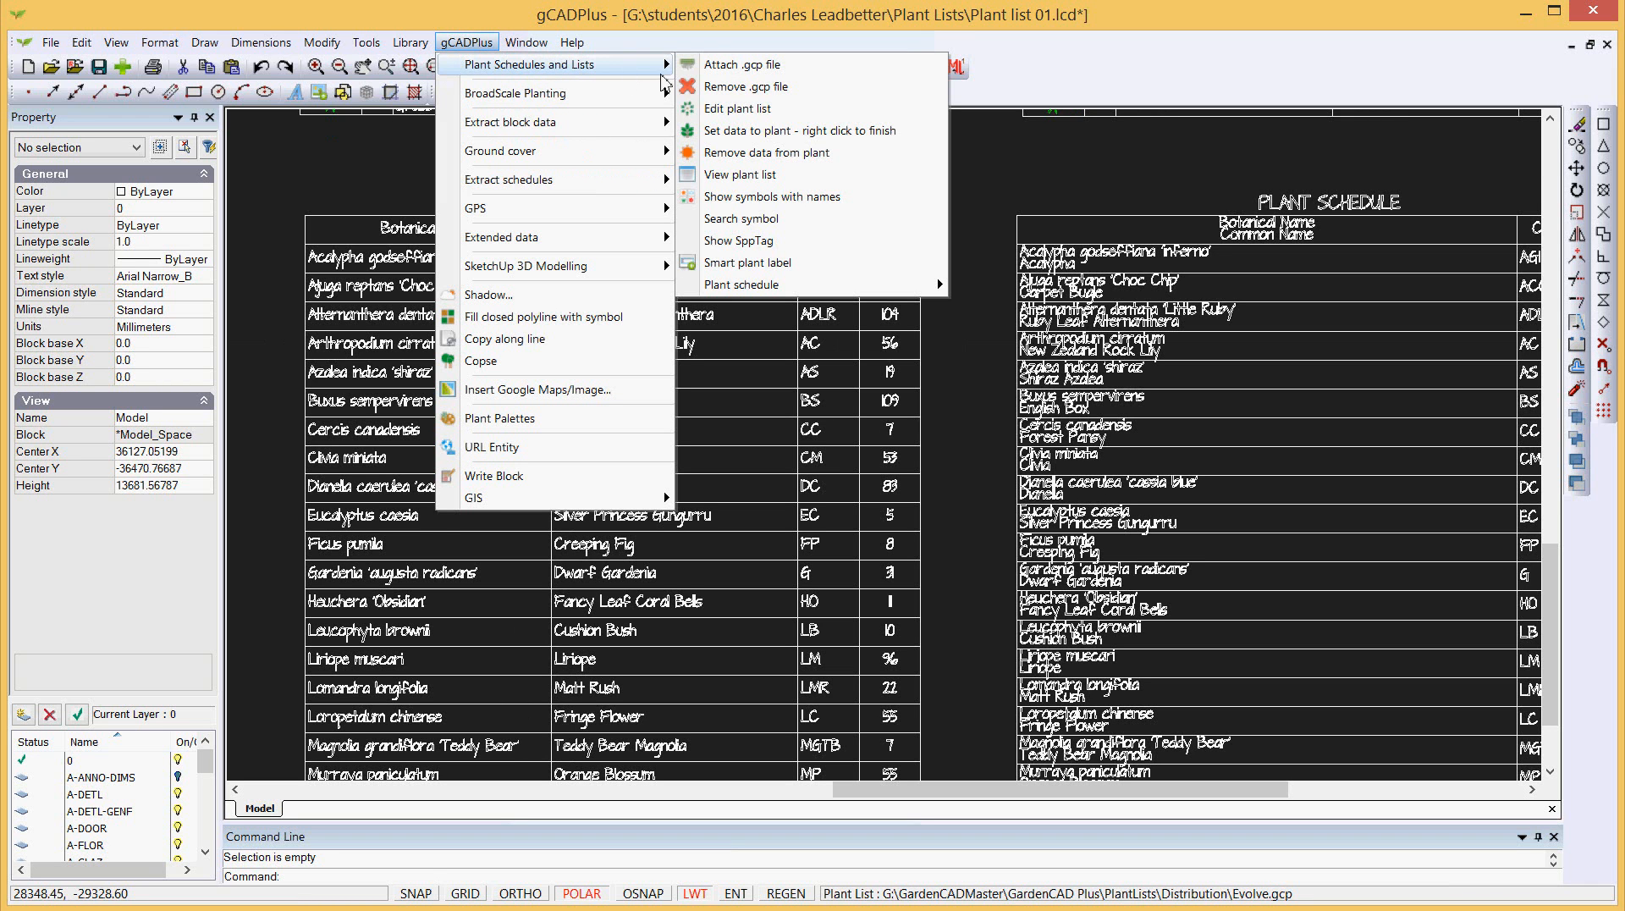
mouse_move(884, 286)
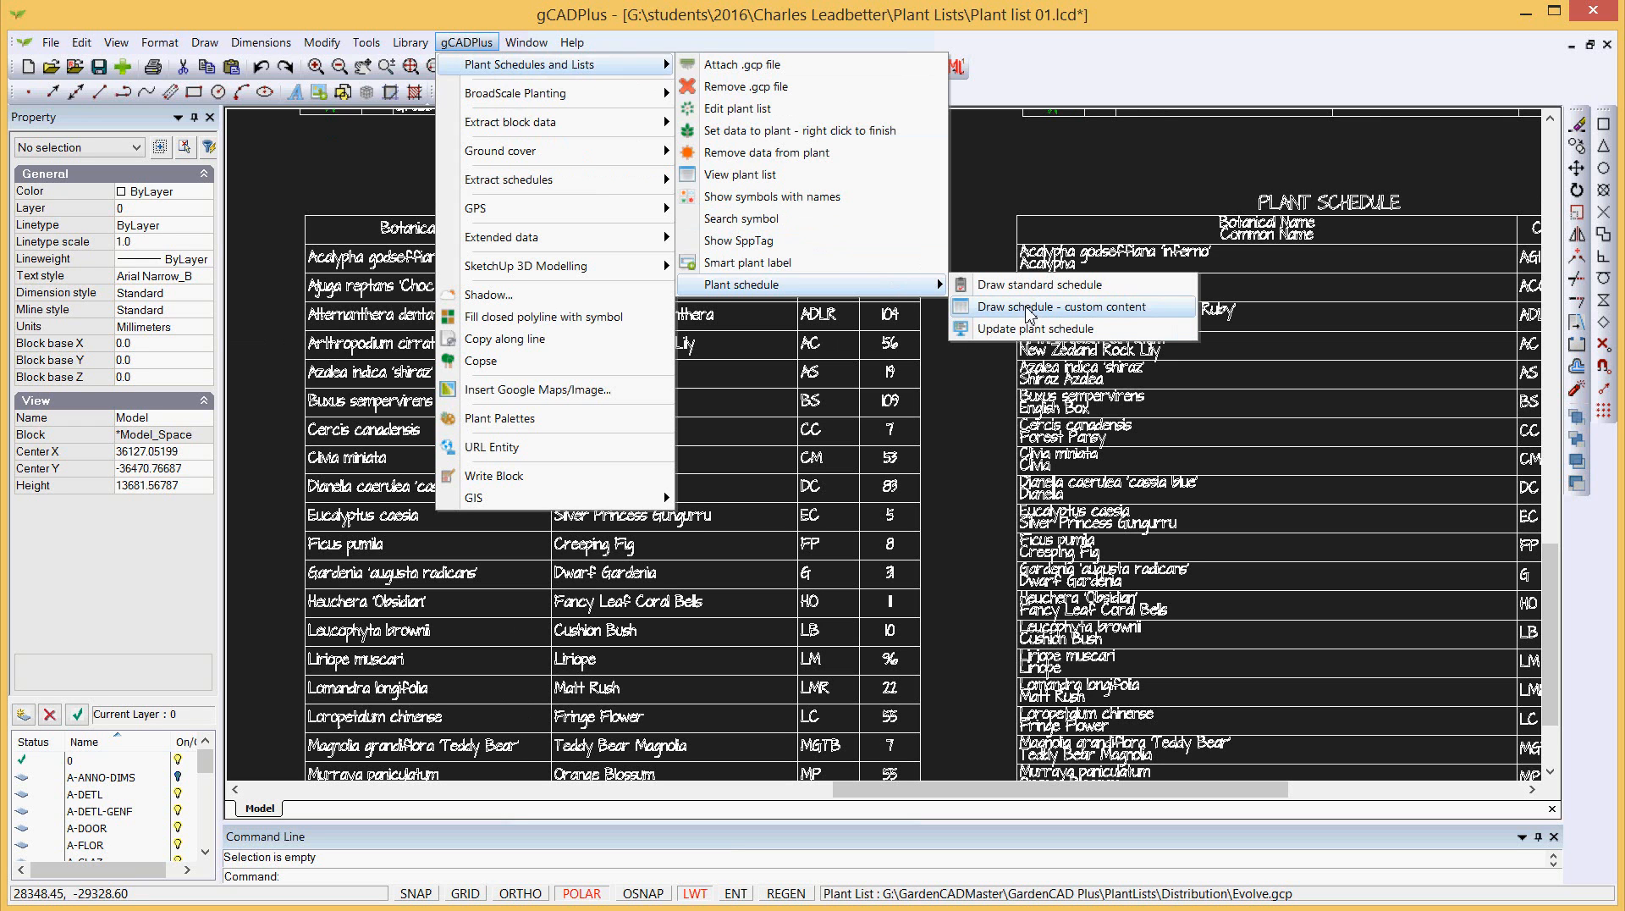
click(974, 223)
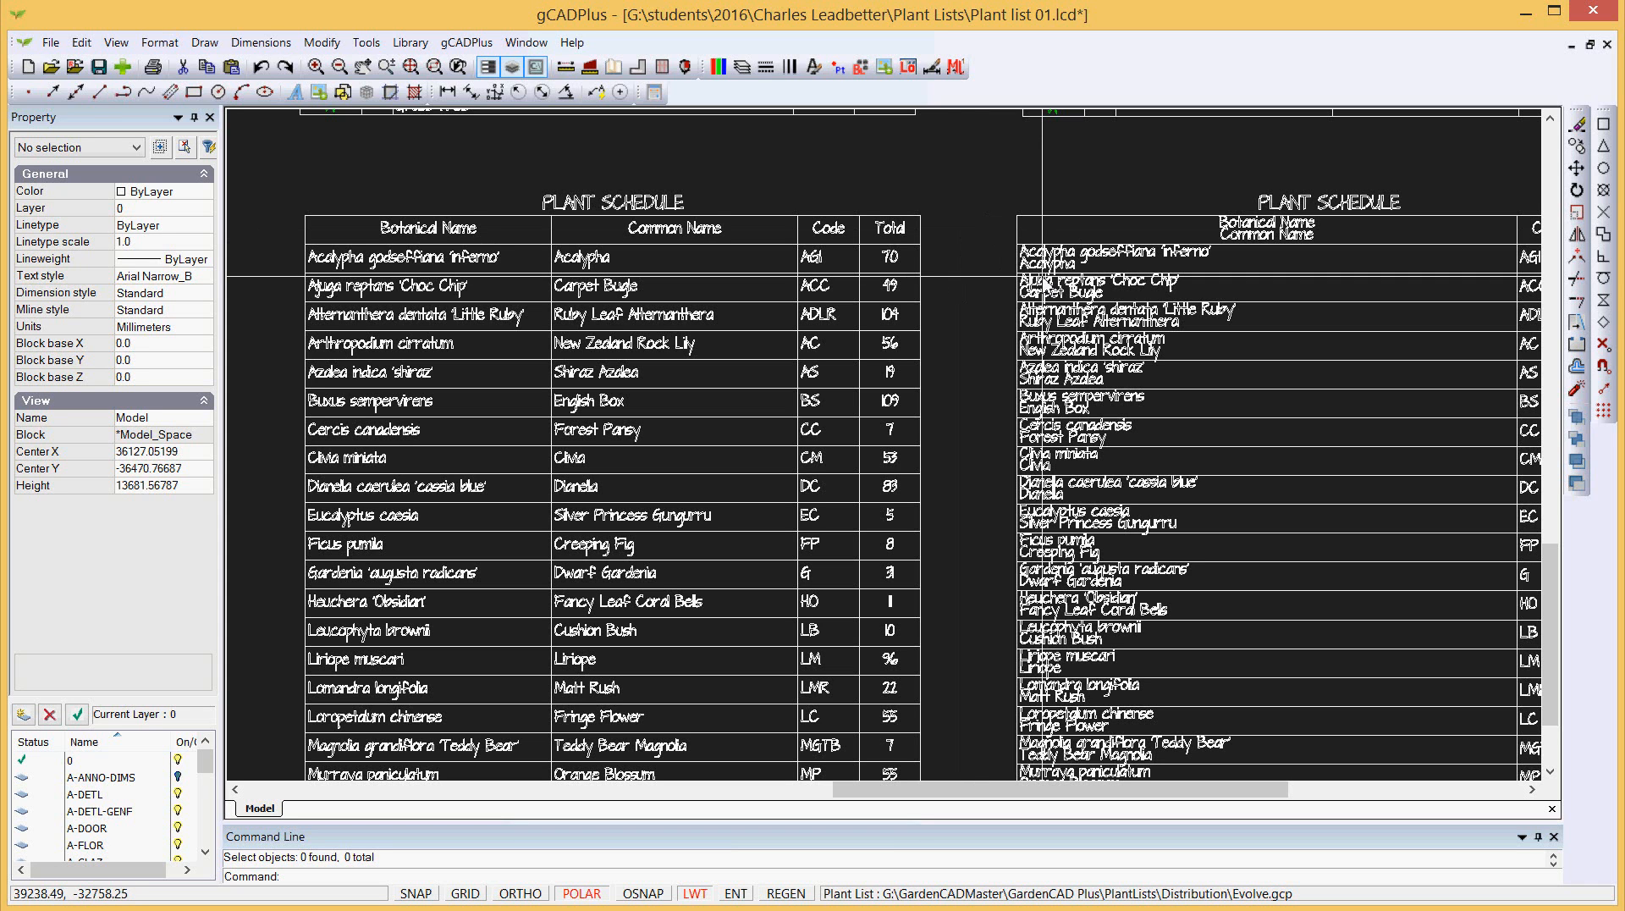
Step: Extract the plant schedule to a CSV file named charlie4 on the Desktop
click(464, 43)
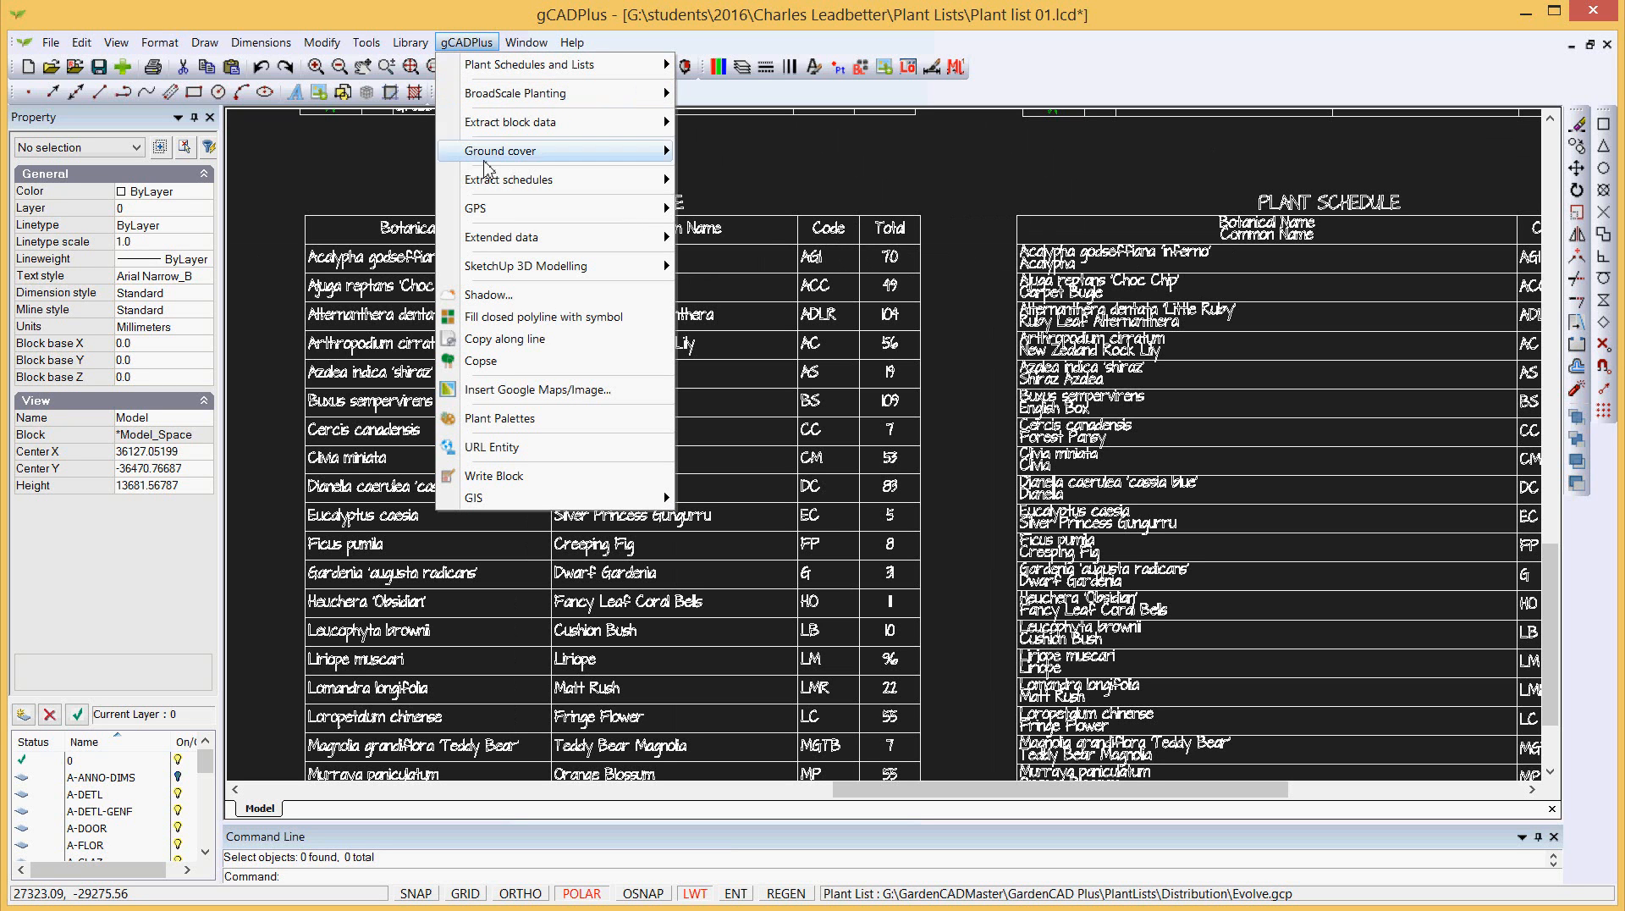
mouse_move(533, 182)
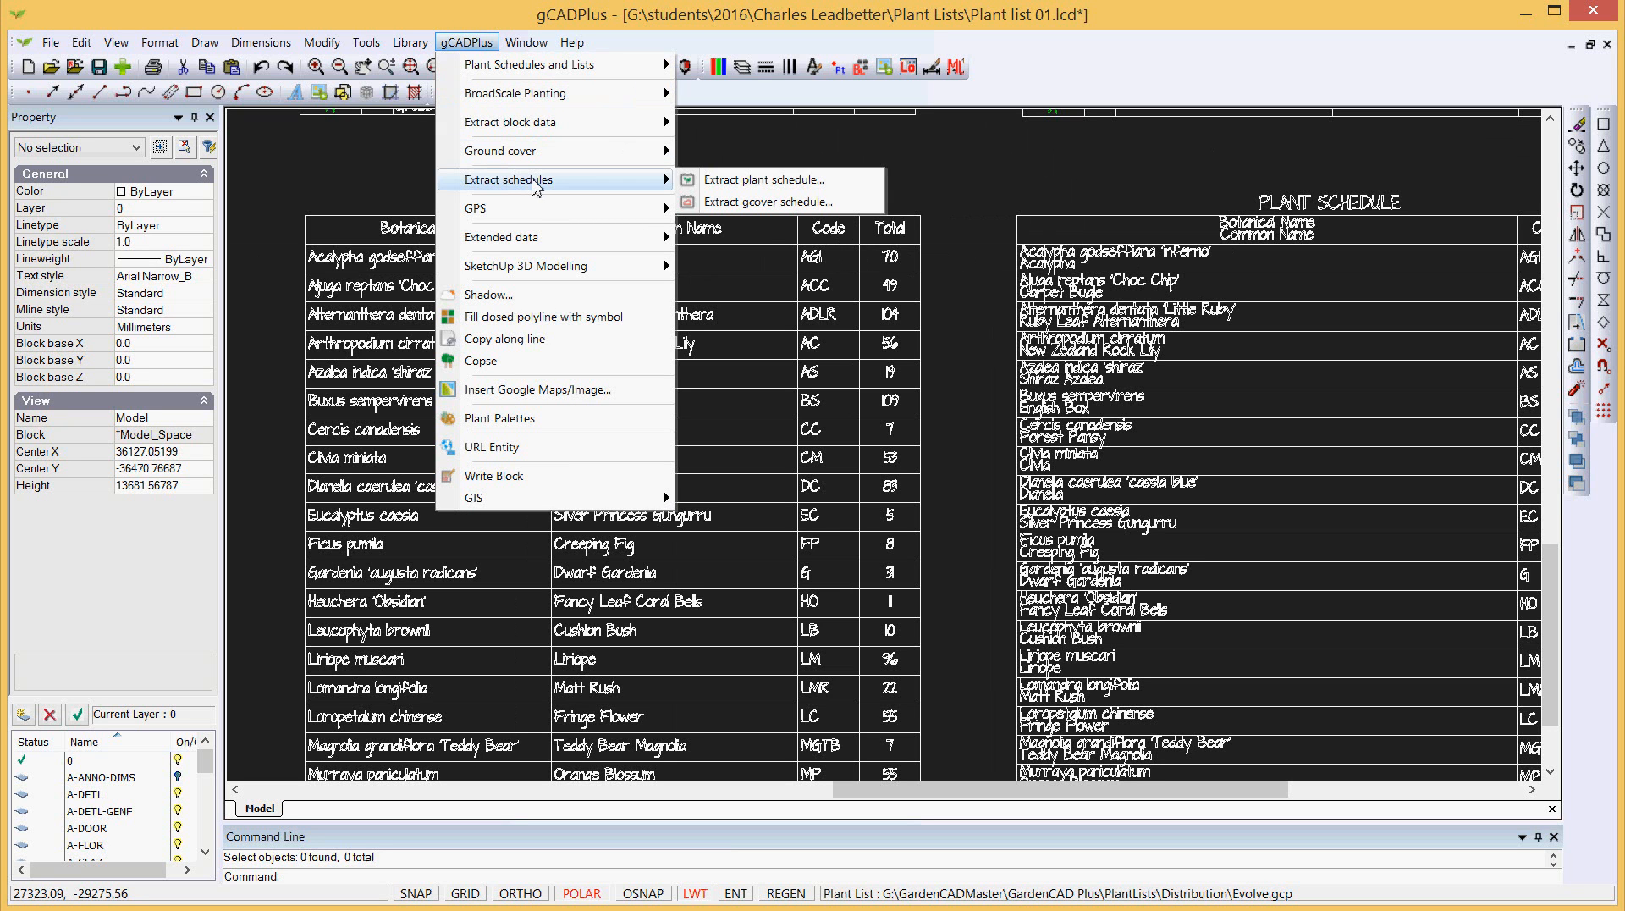
click(754, 183)
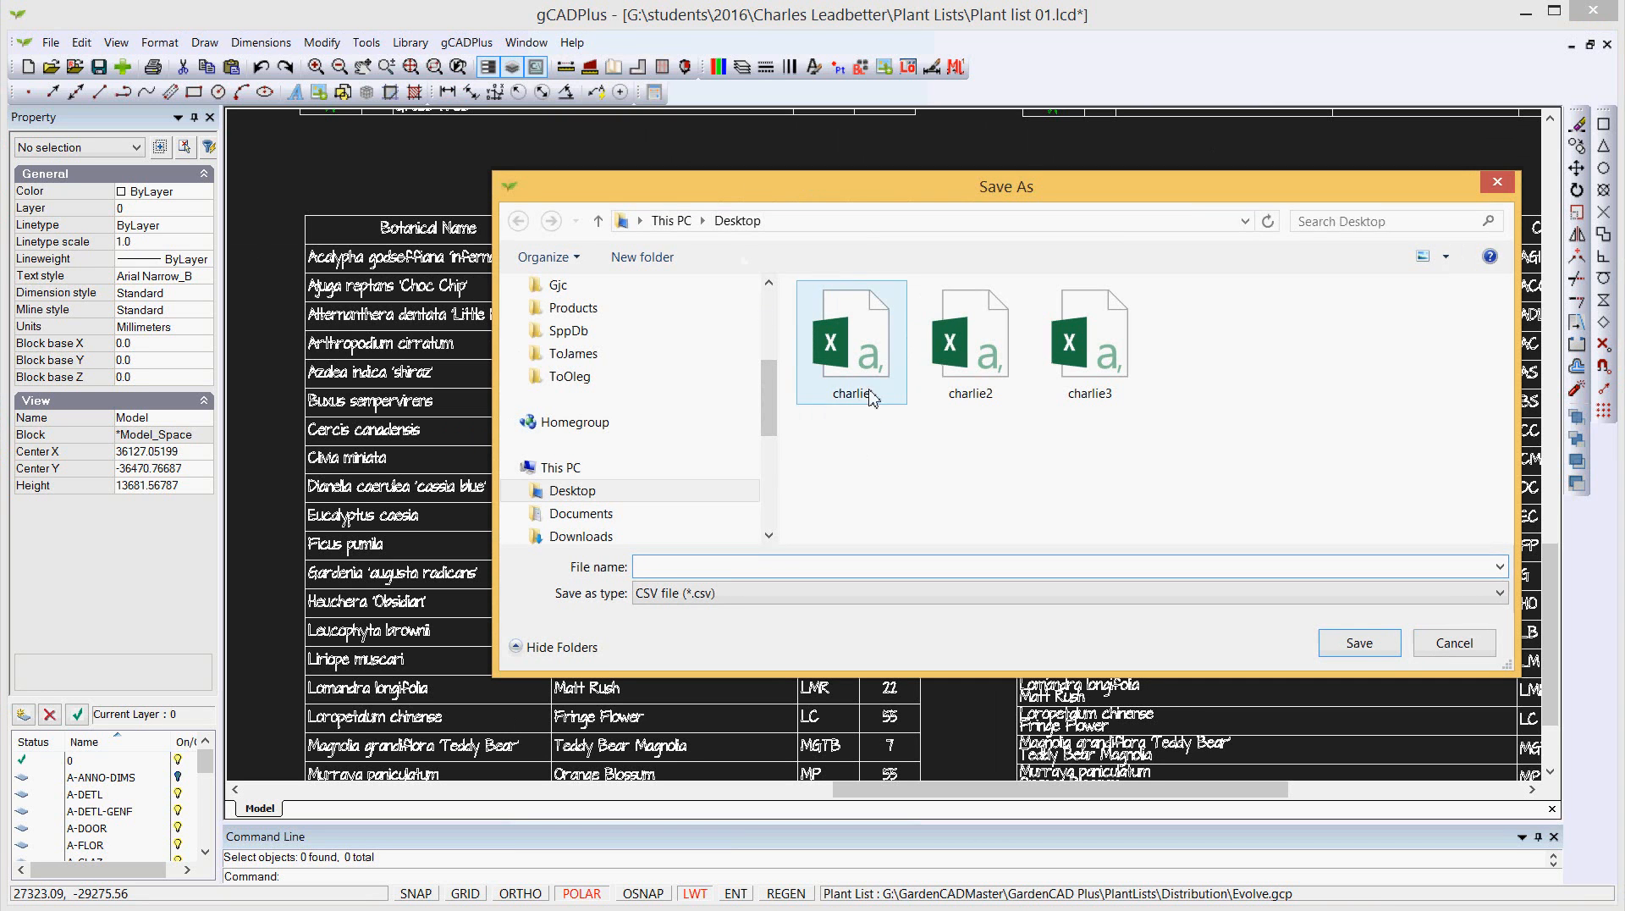
click(1101, 397)
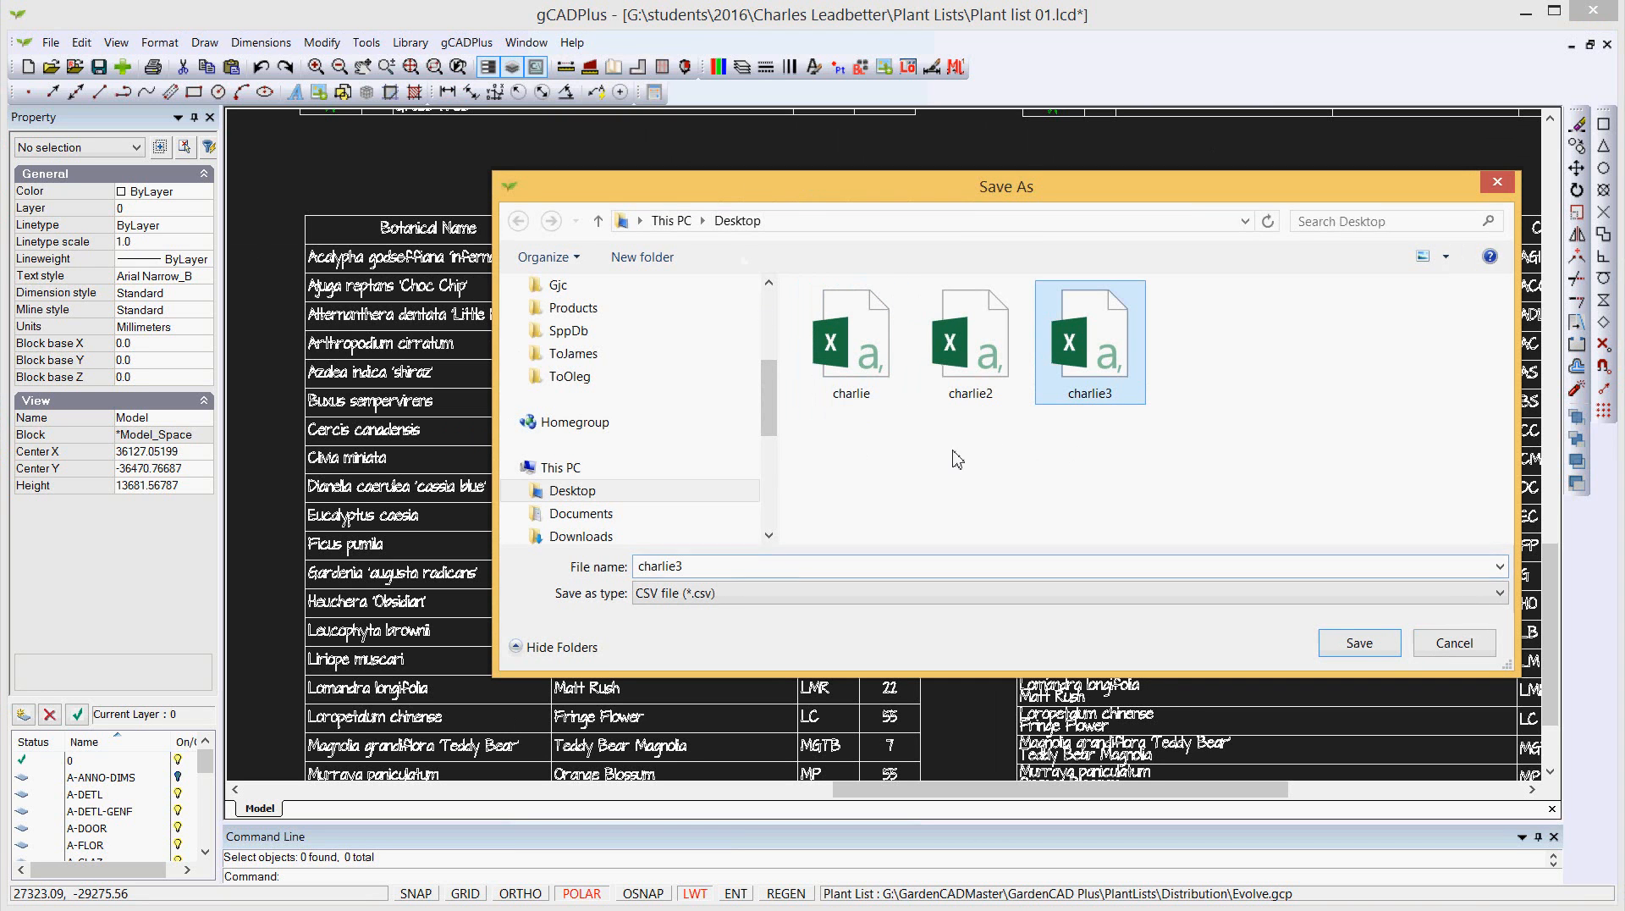
double_click(692, 566)
click(695, 566)
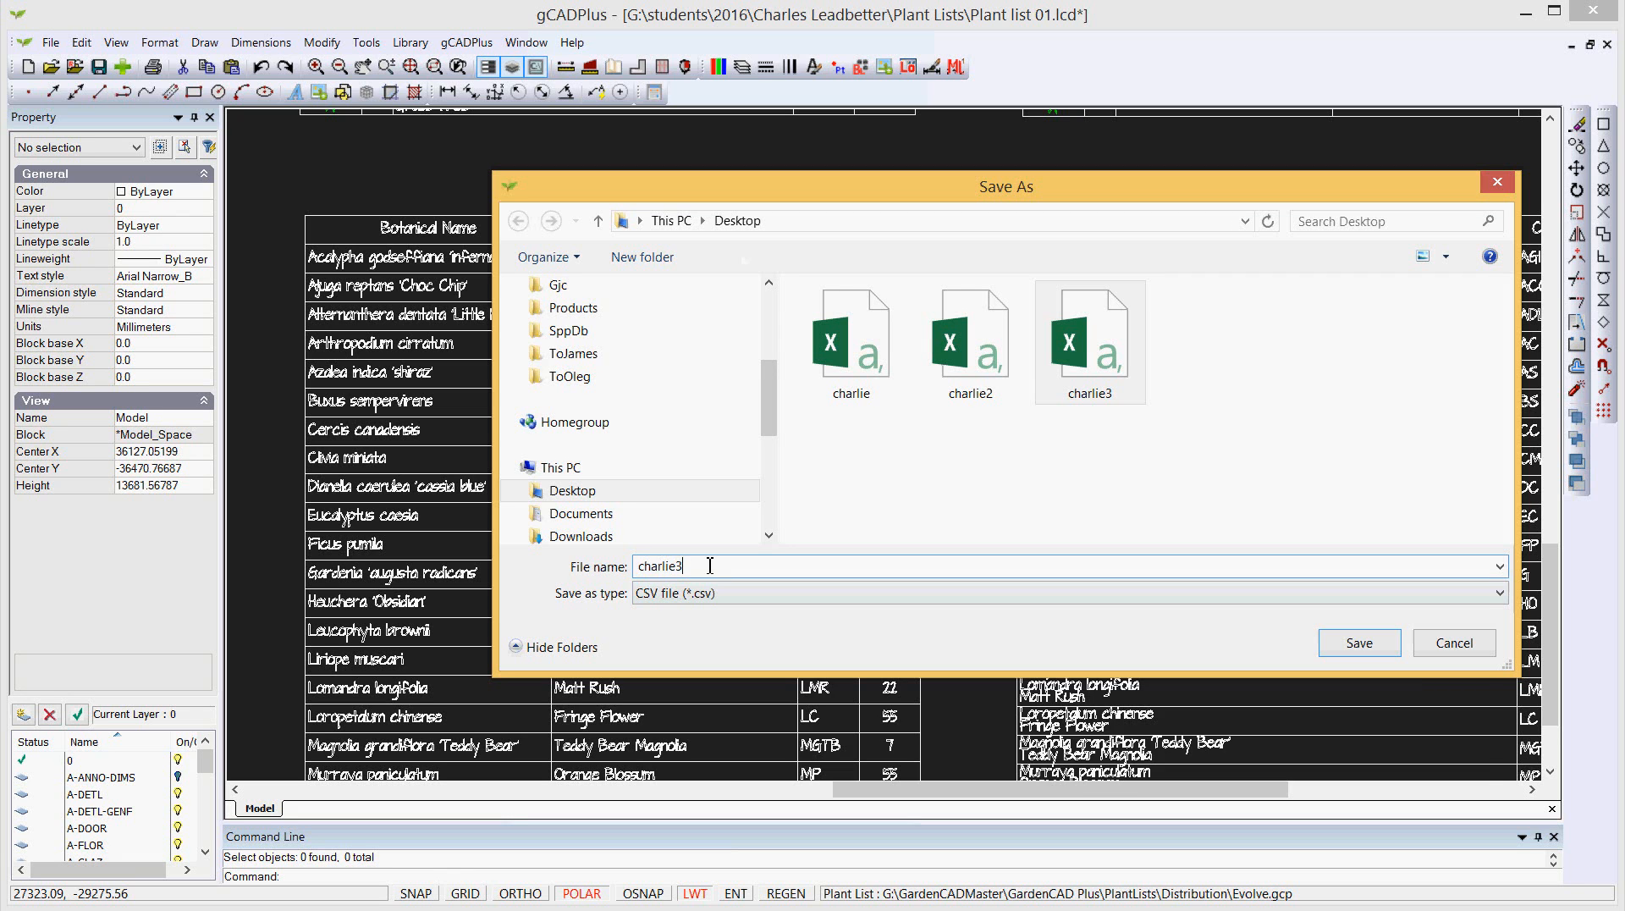
key(BackSpace)
text(4)
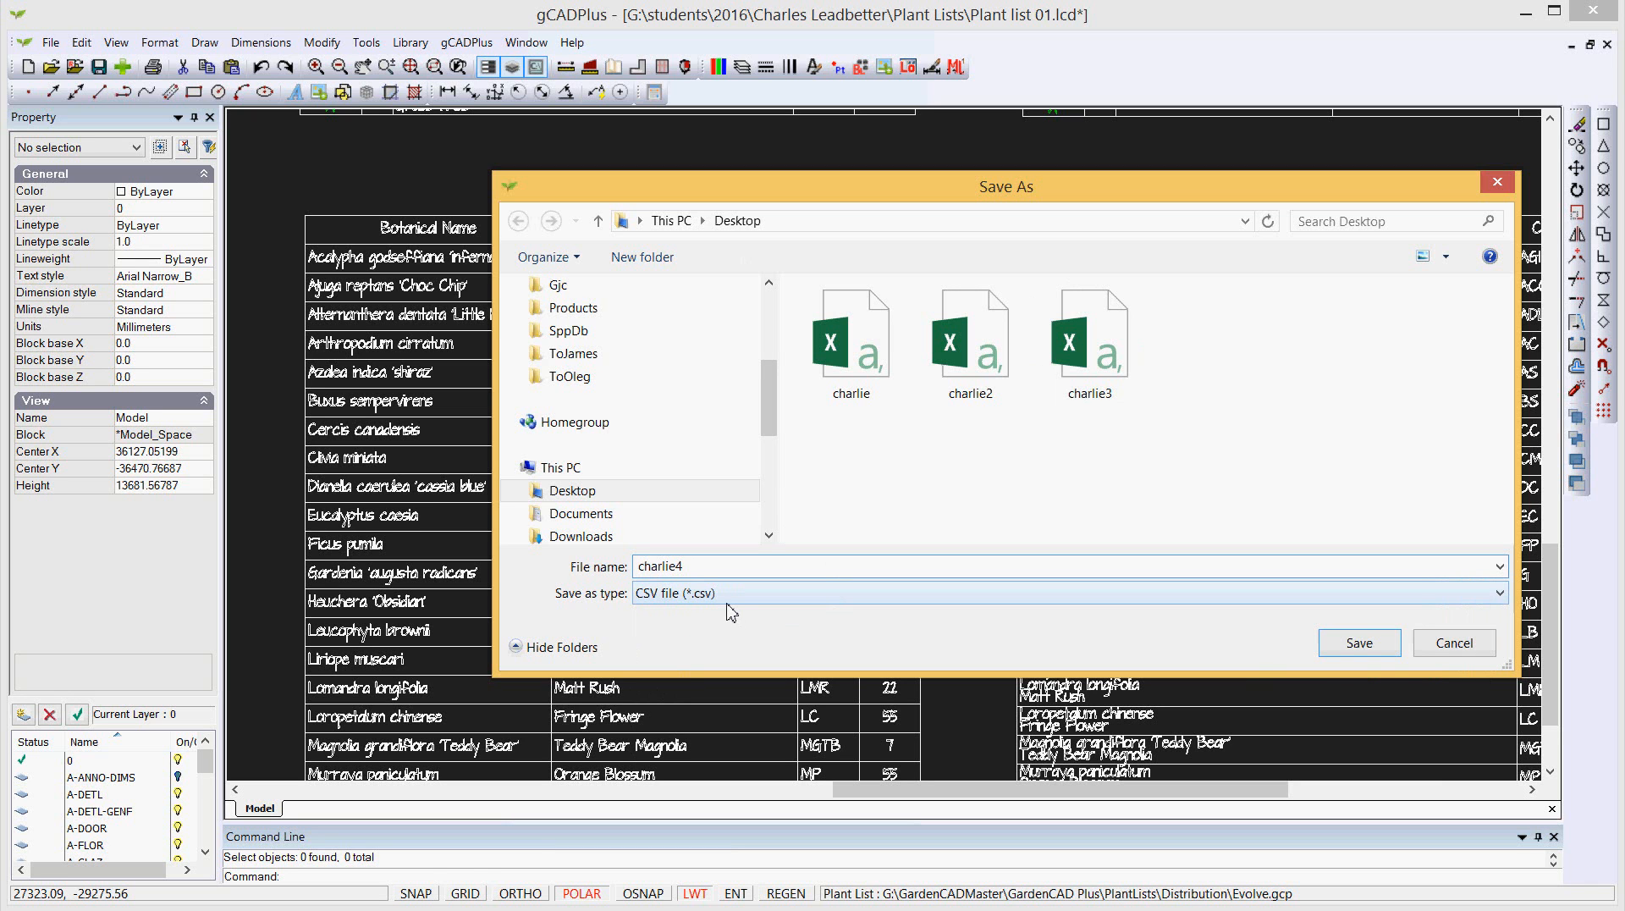
click(1359, 645)
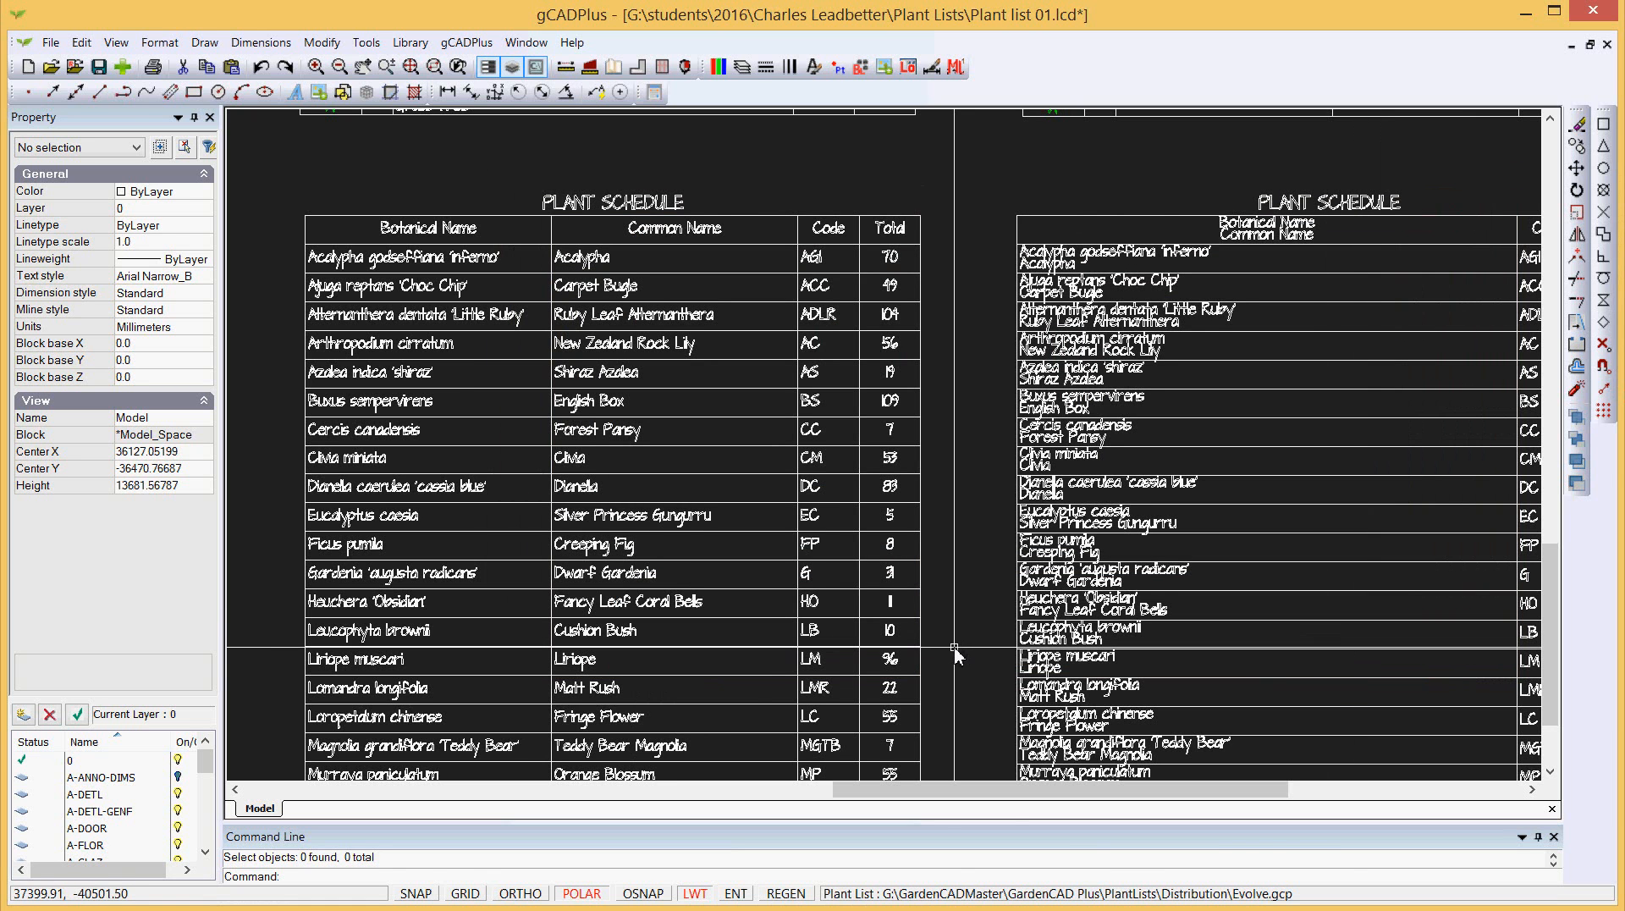
Step: Open charlie4 from the desktop in Excel and fit the Botanical Name column's width to its contents
key(super+d)
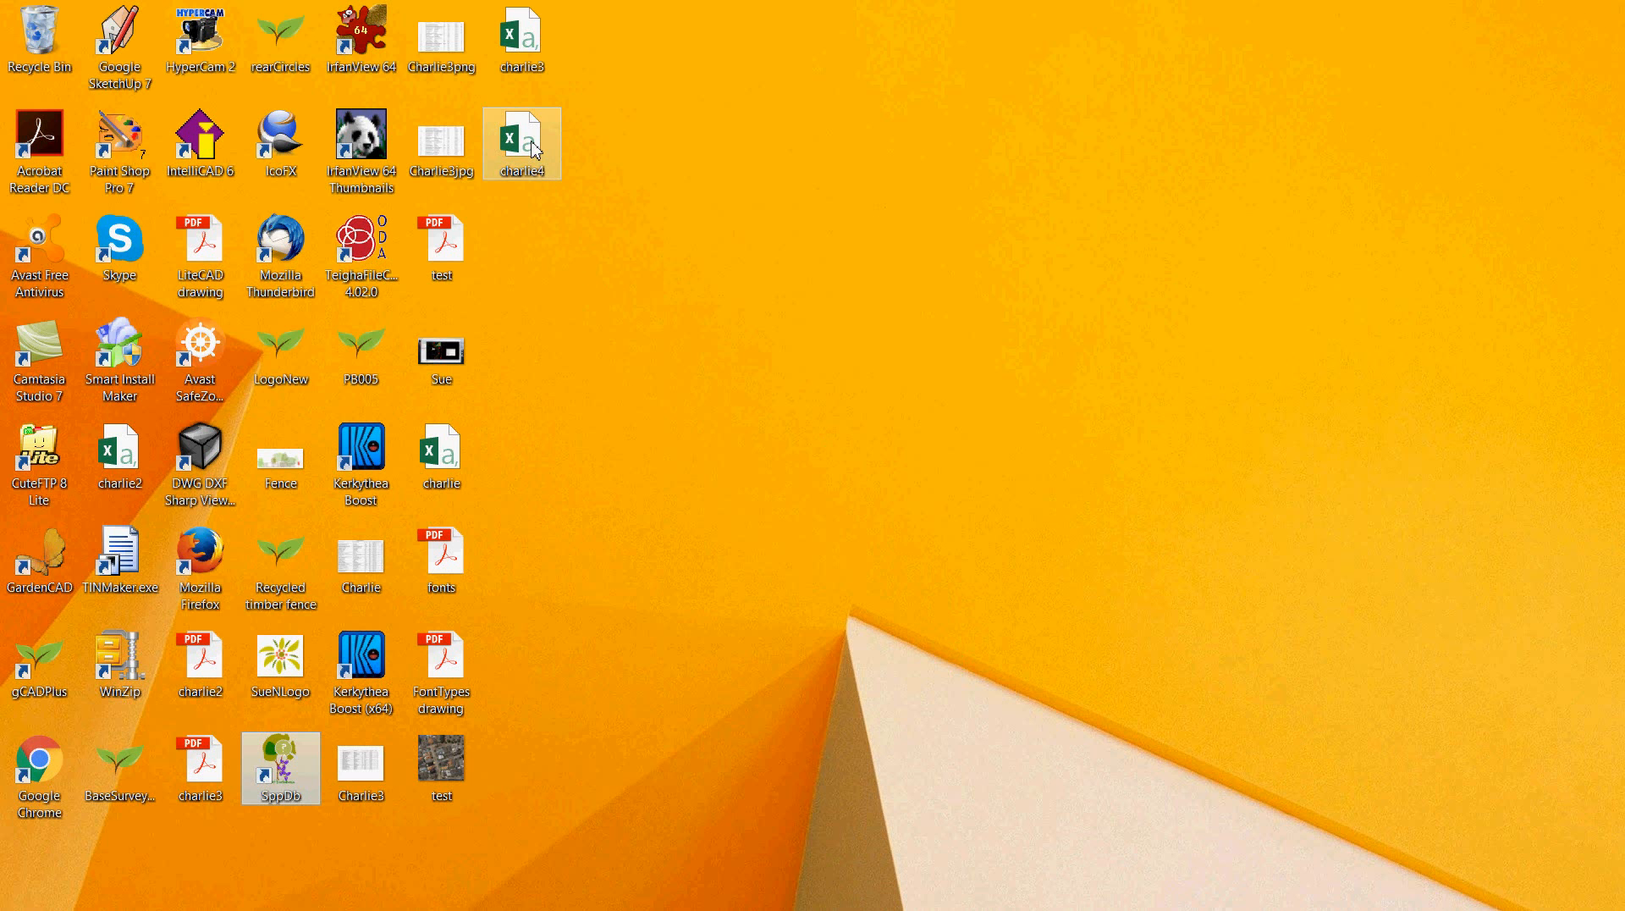
double_click(539, 154)
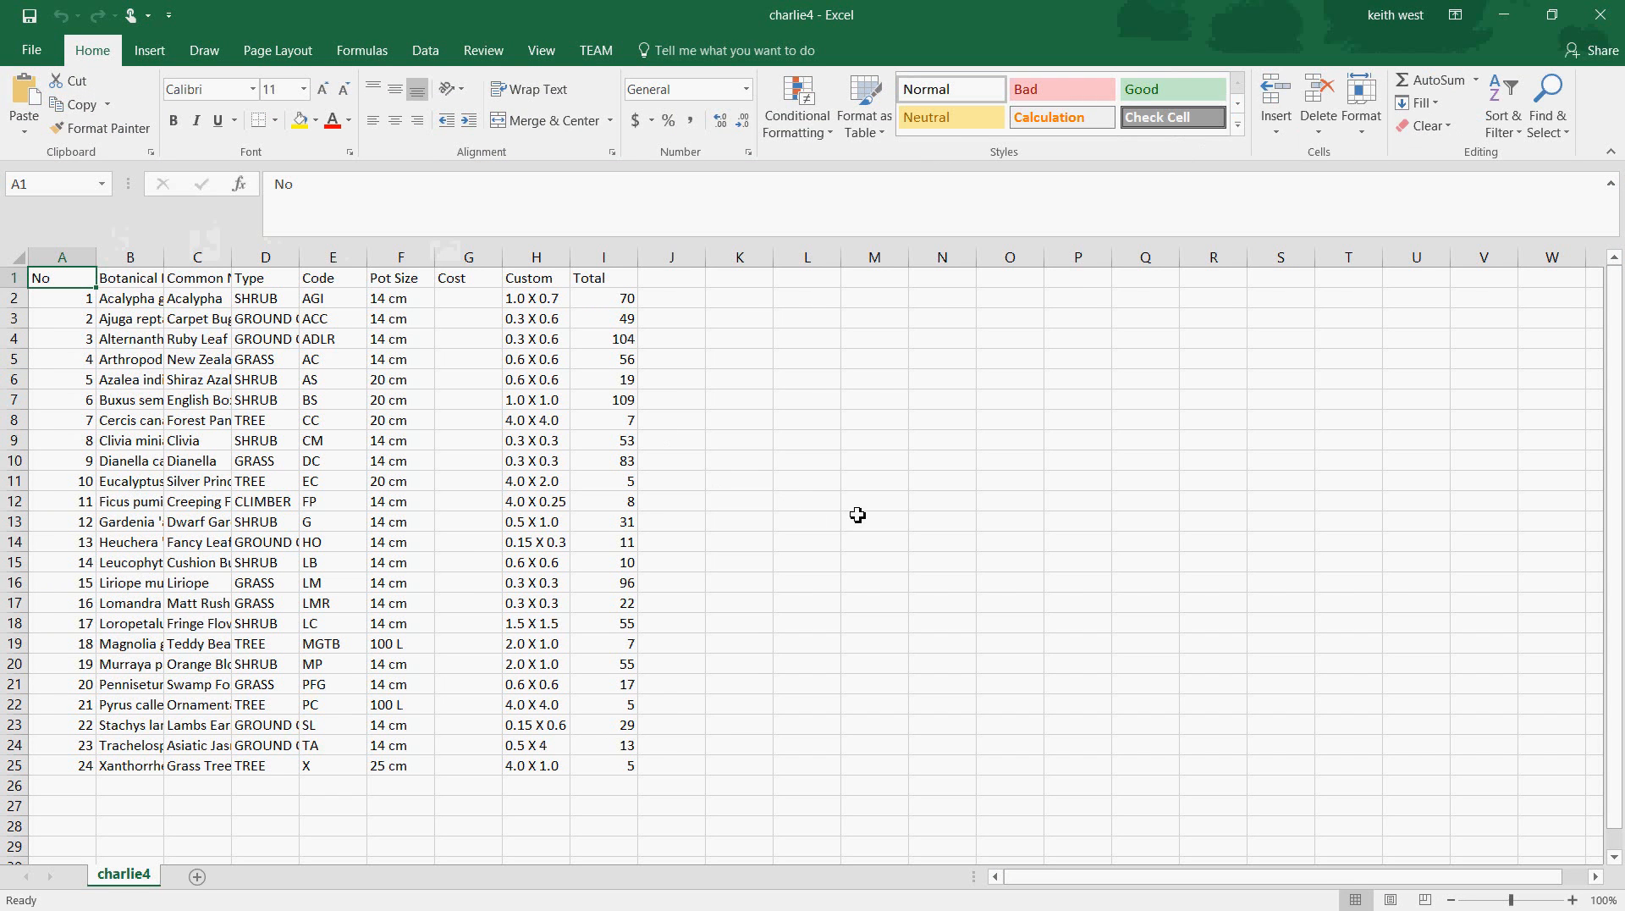
double_click(164, 262)
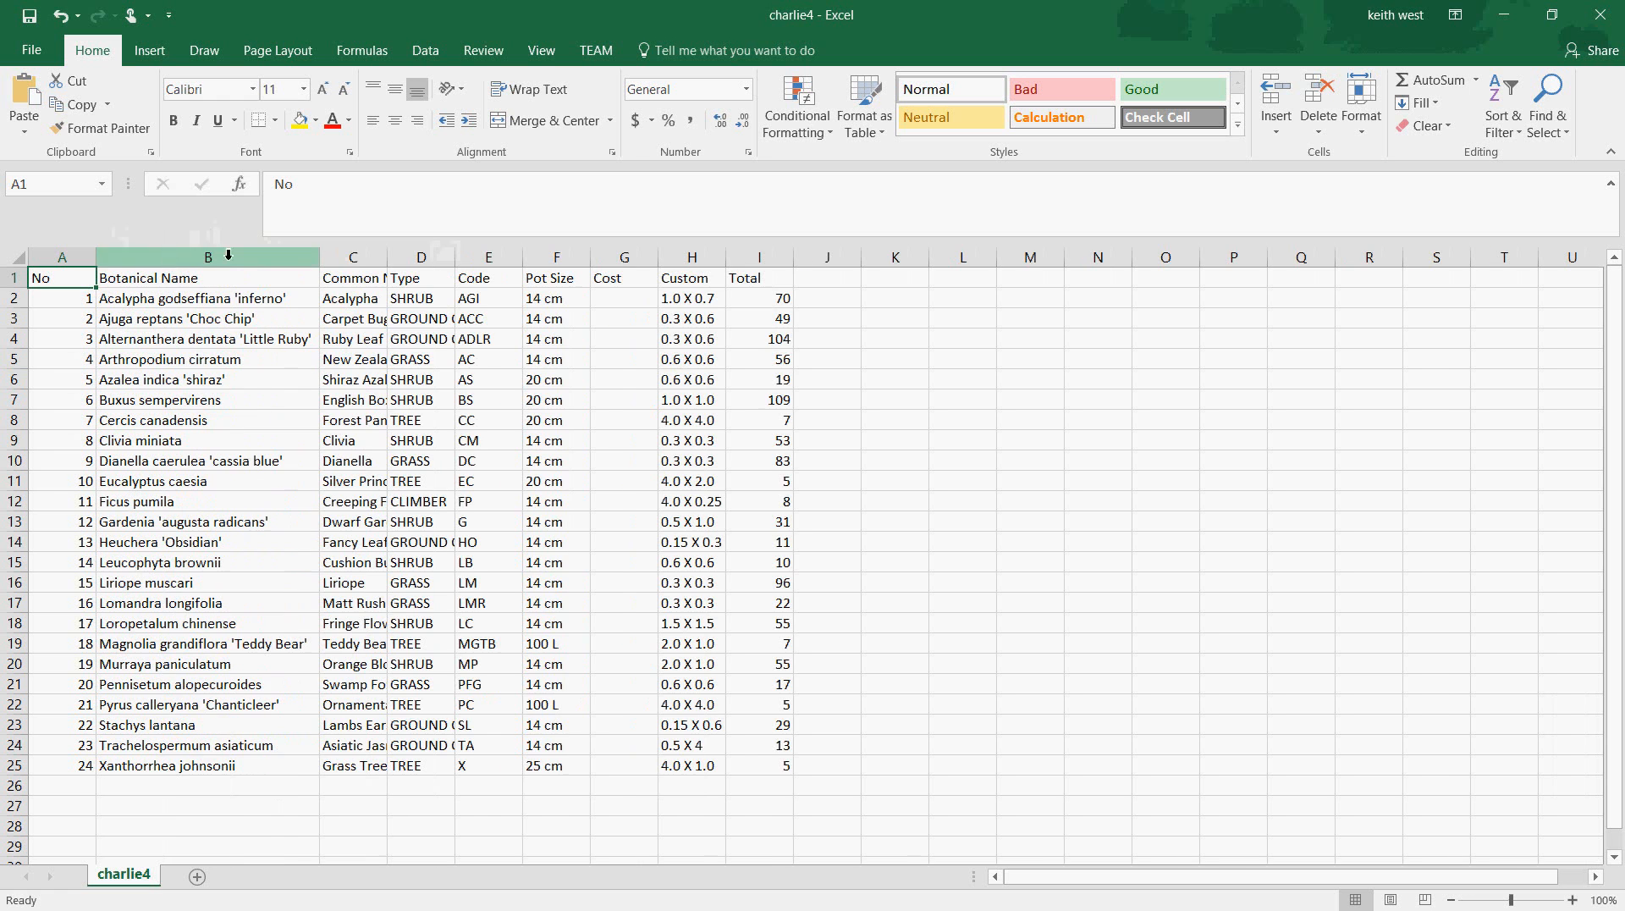
Step: Fit the Common Name and Type columns' widths to their contents and hide the empty Cost column
double_click(390, 256)
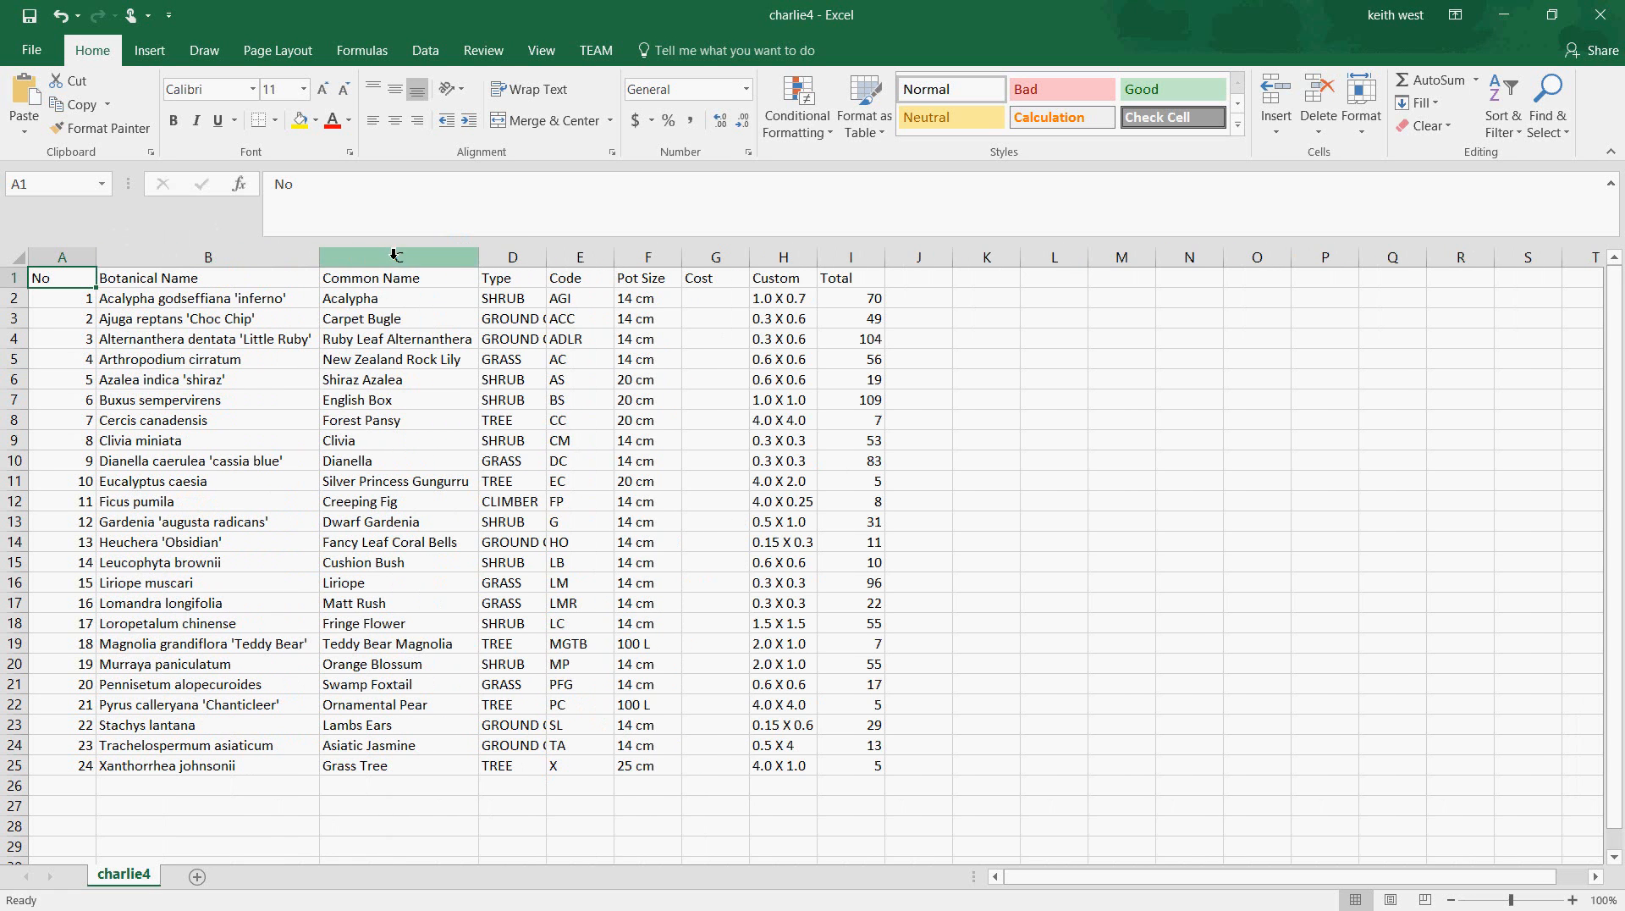
double_click(544, 257)
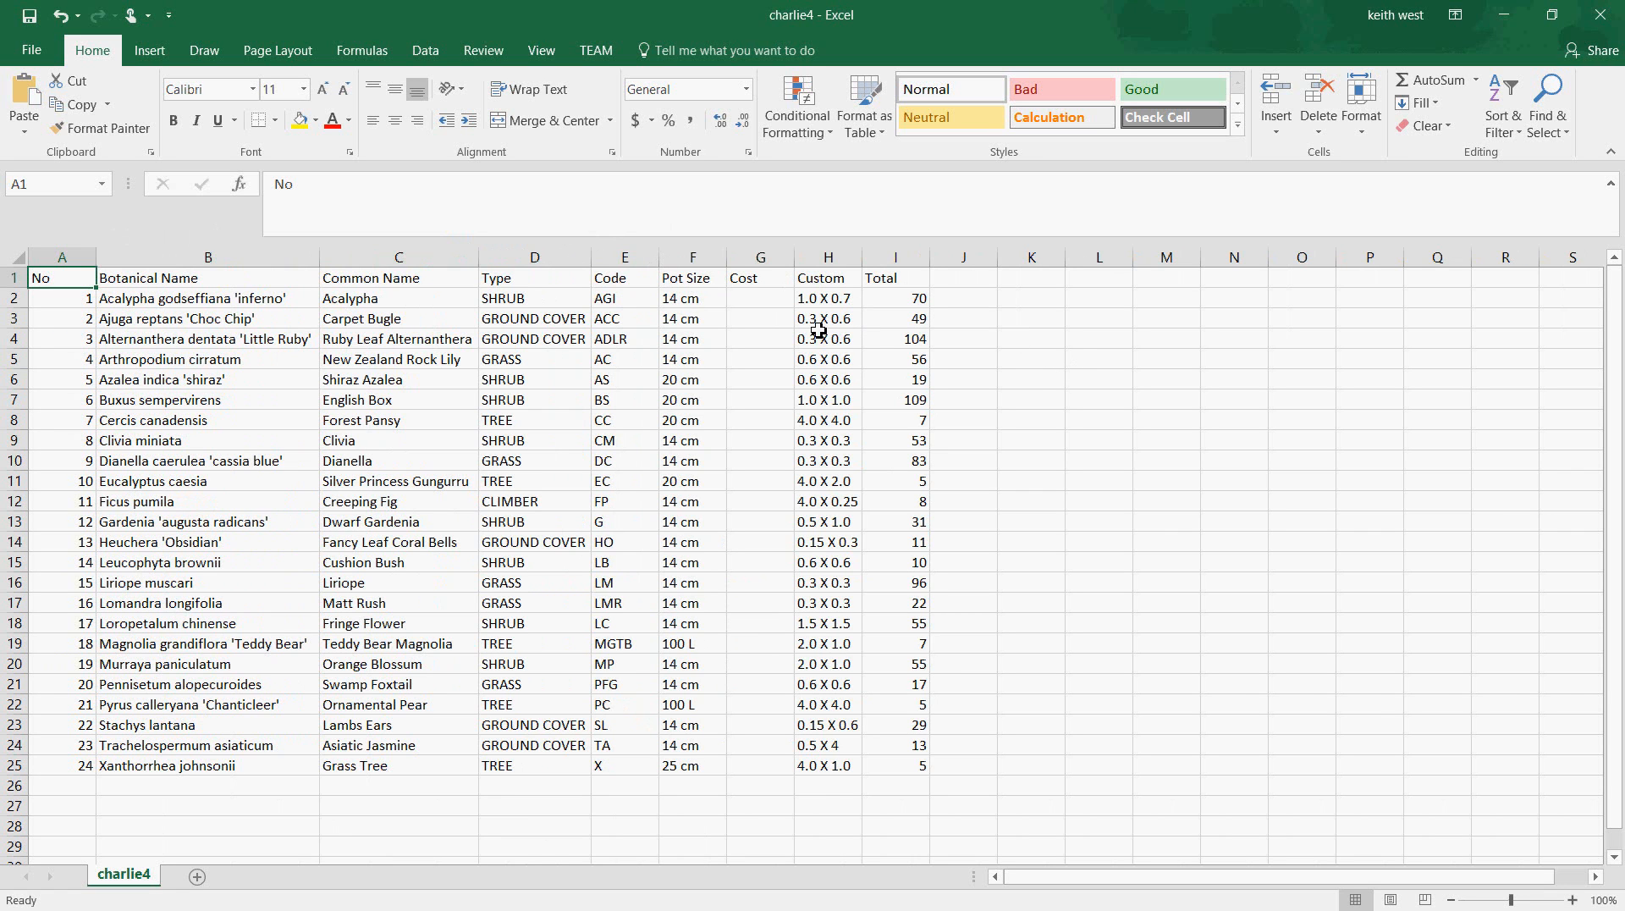
click(814, 279)
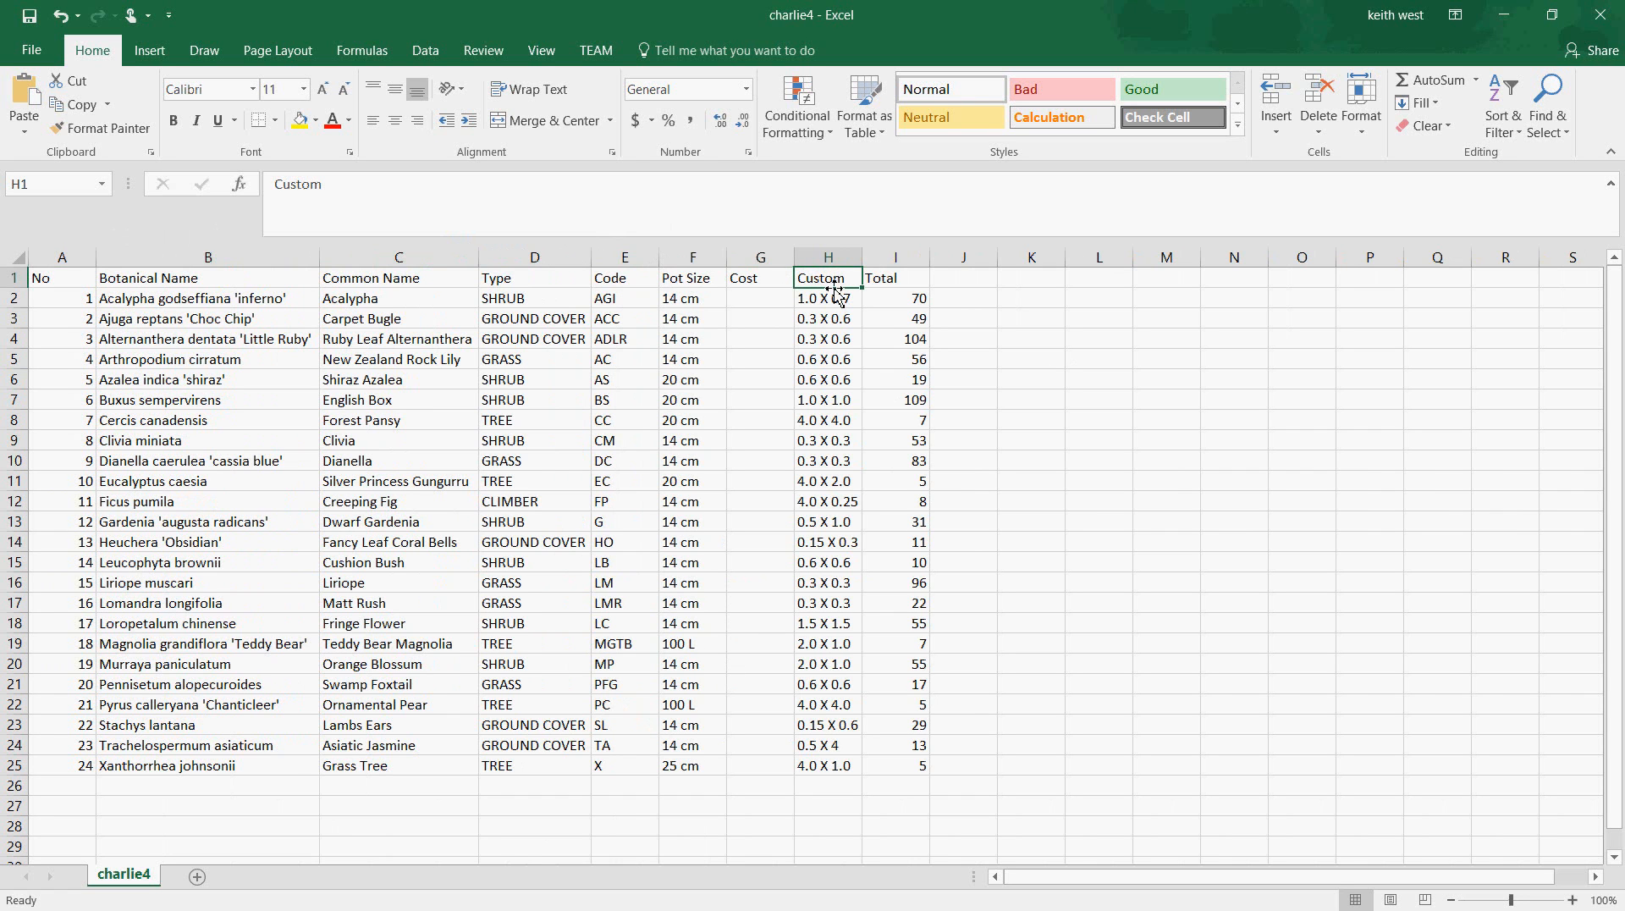
click(758, 259)
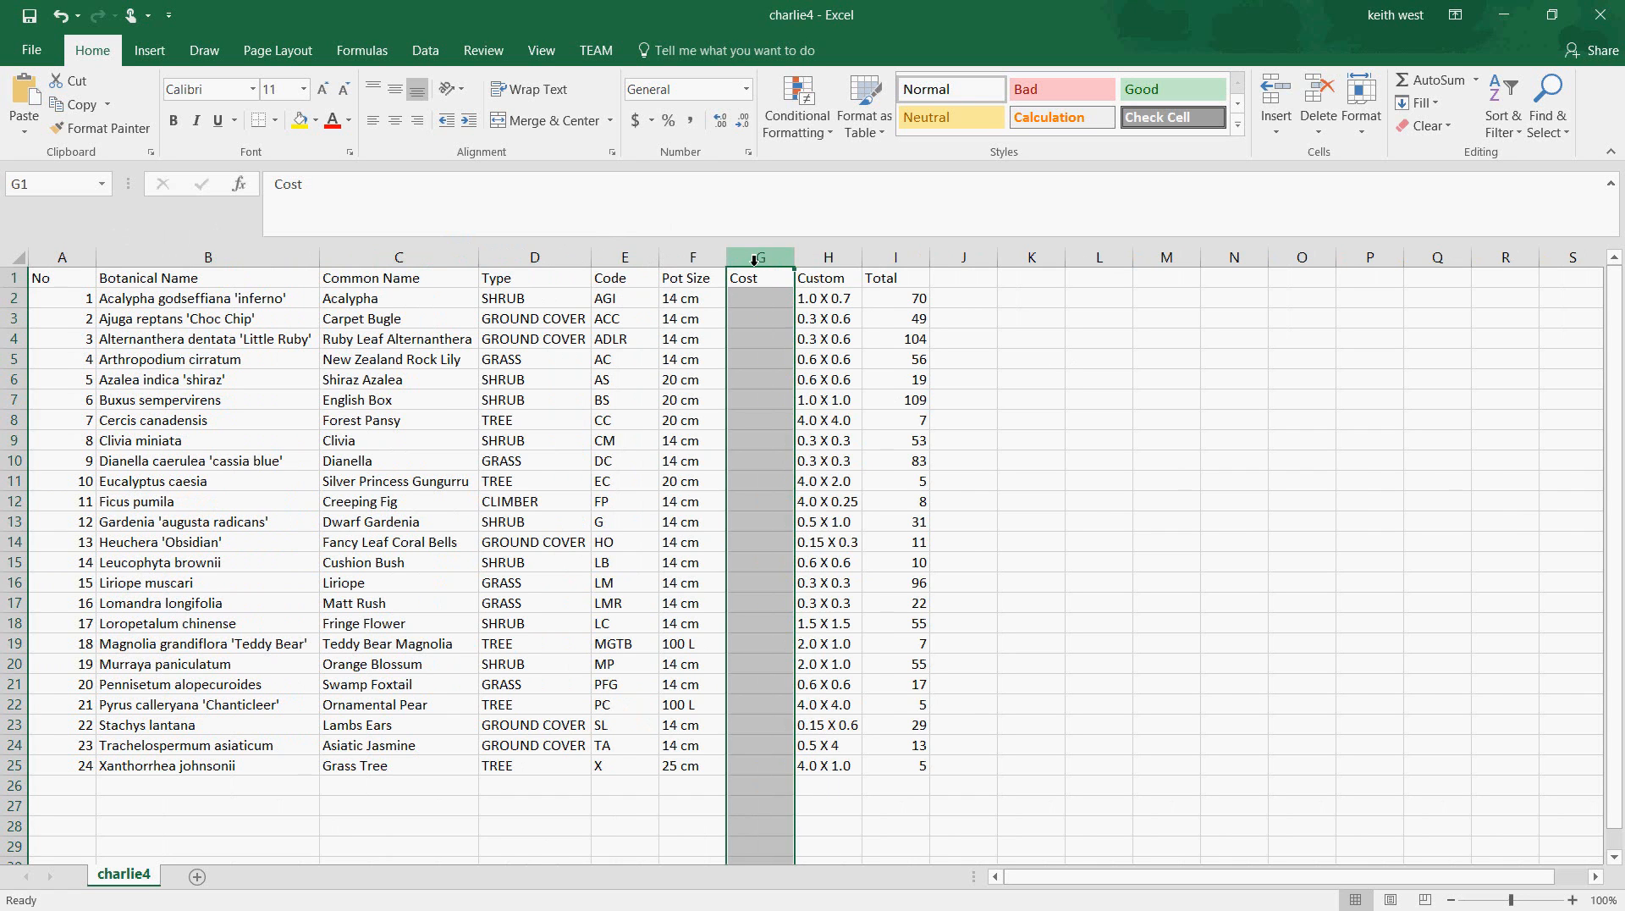
right_click(758, 259)
click(780, 534)
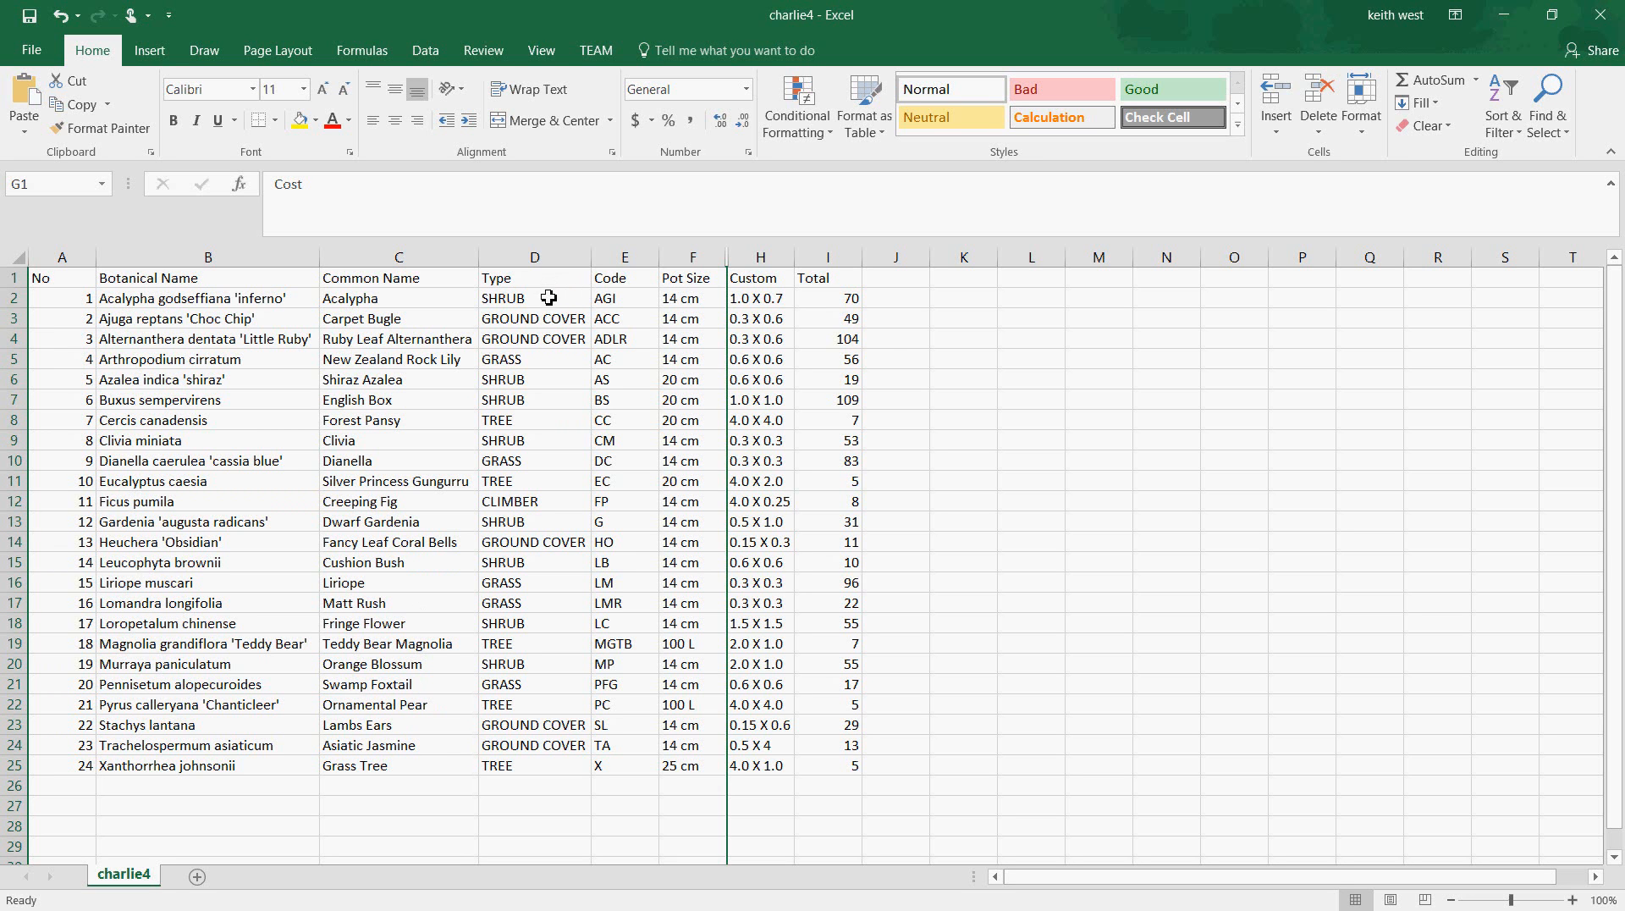
Step: Sort the plant rows by Type from A to Z, expanding the selection to include all the columns
drag(539, 301, 516, 762)
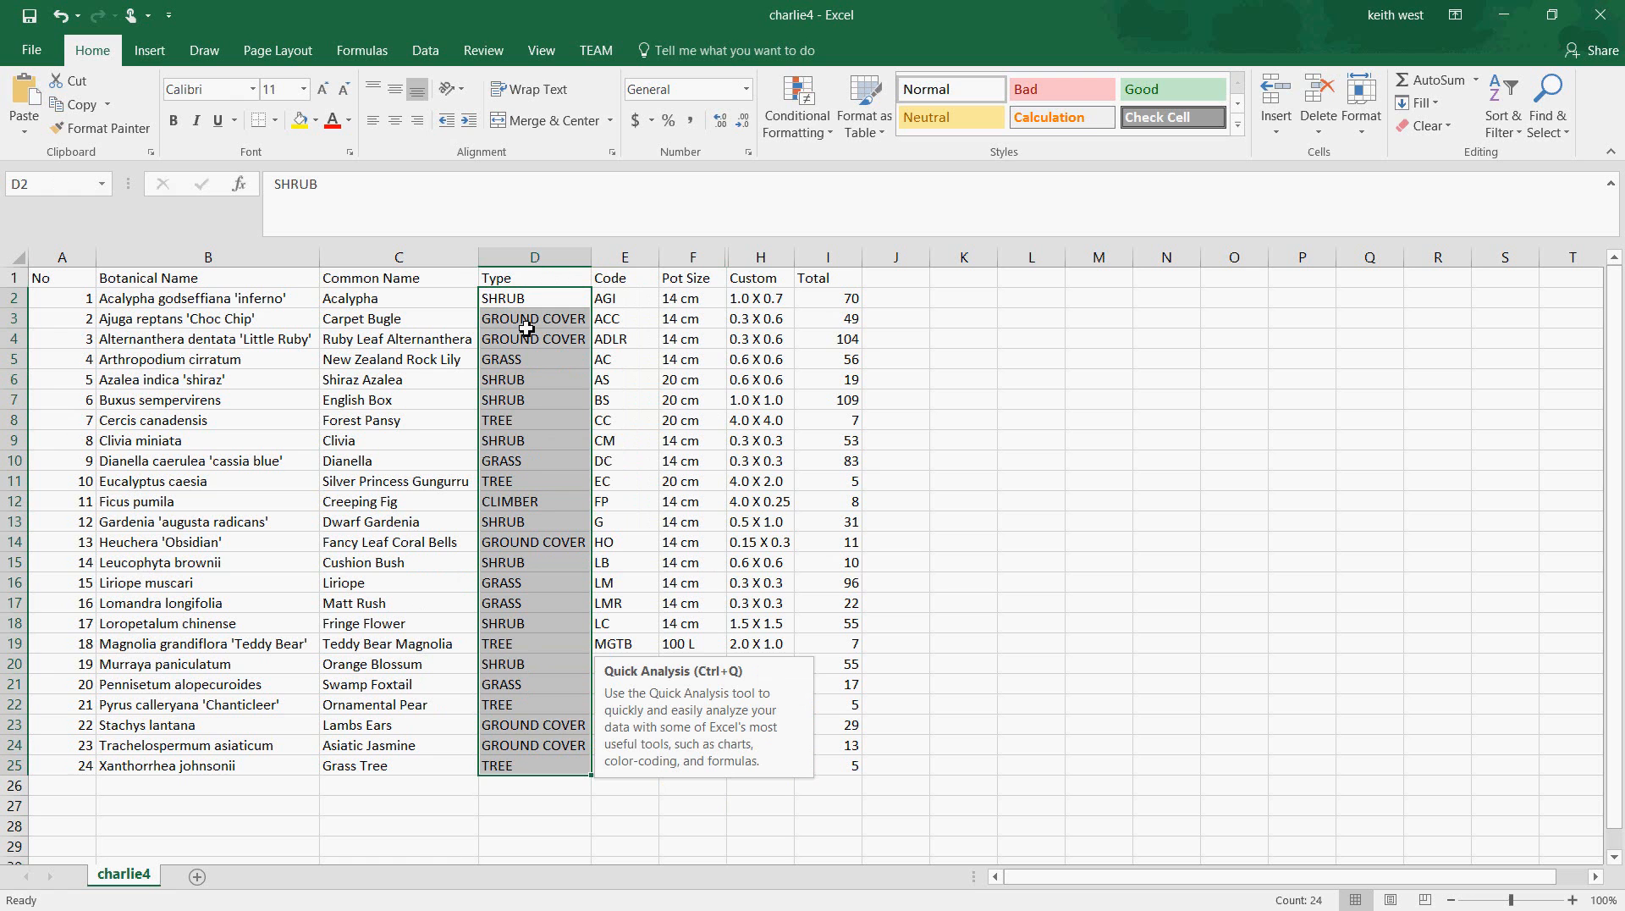
click(426, 50)
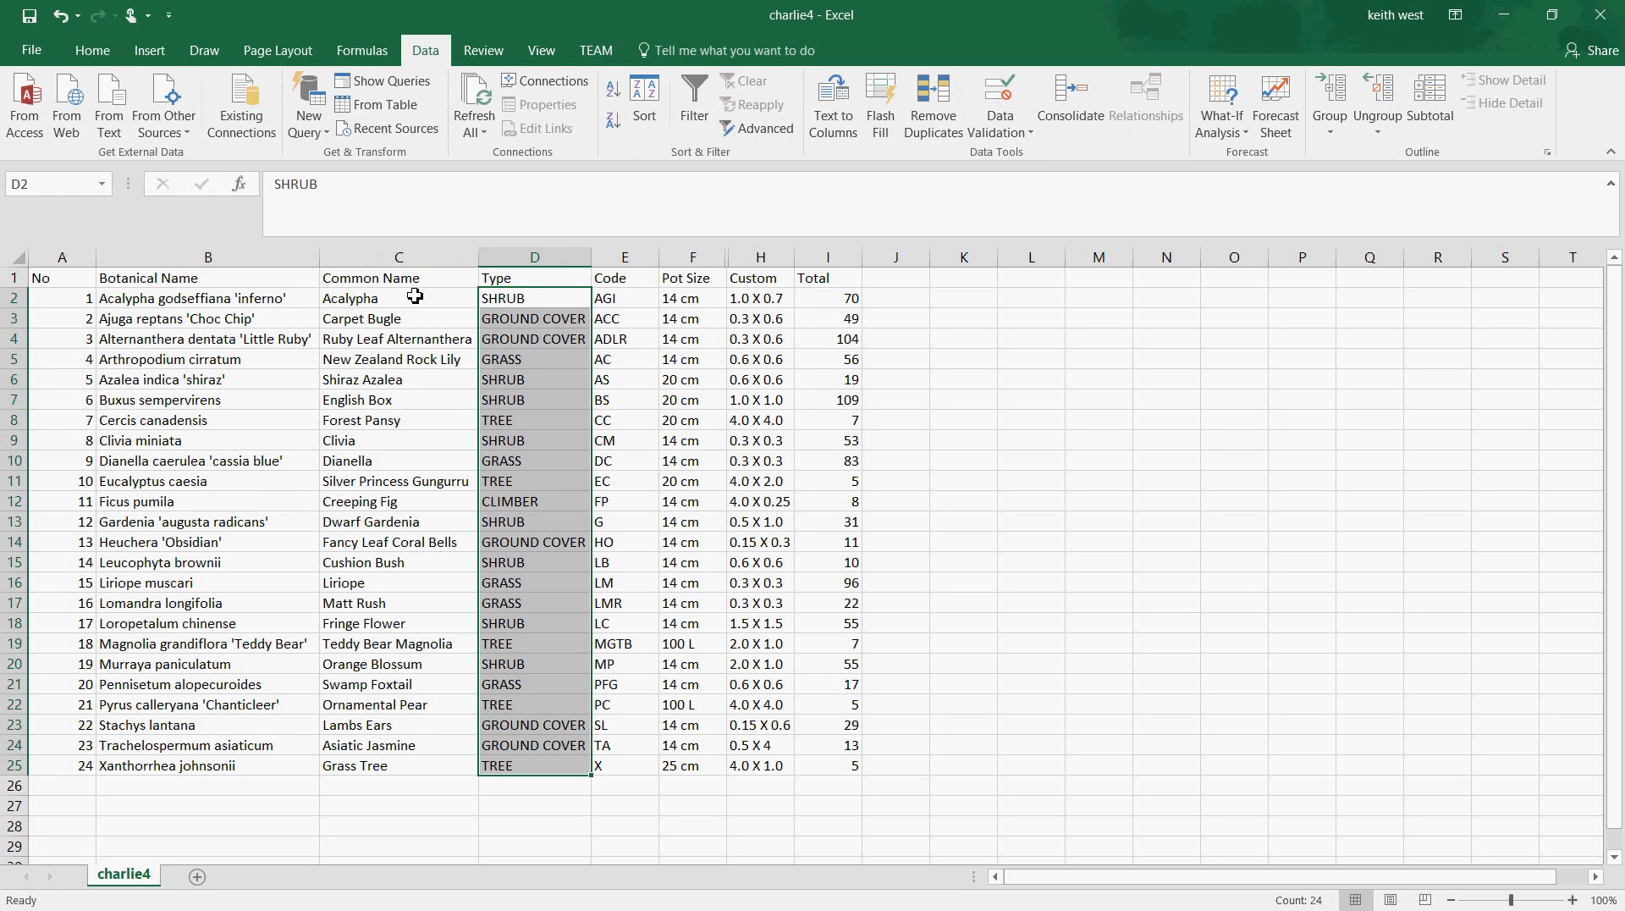
click(644, 118)
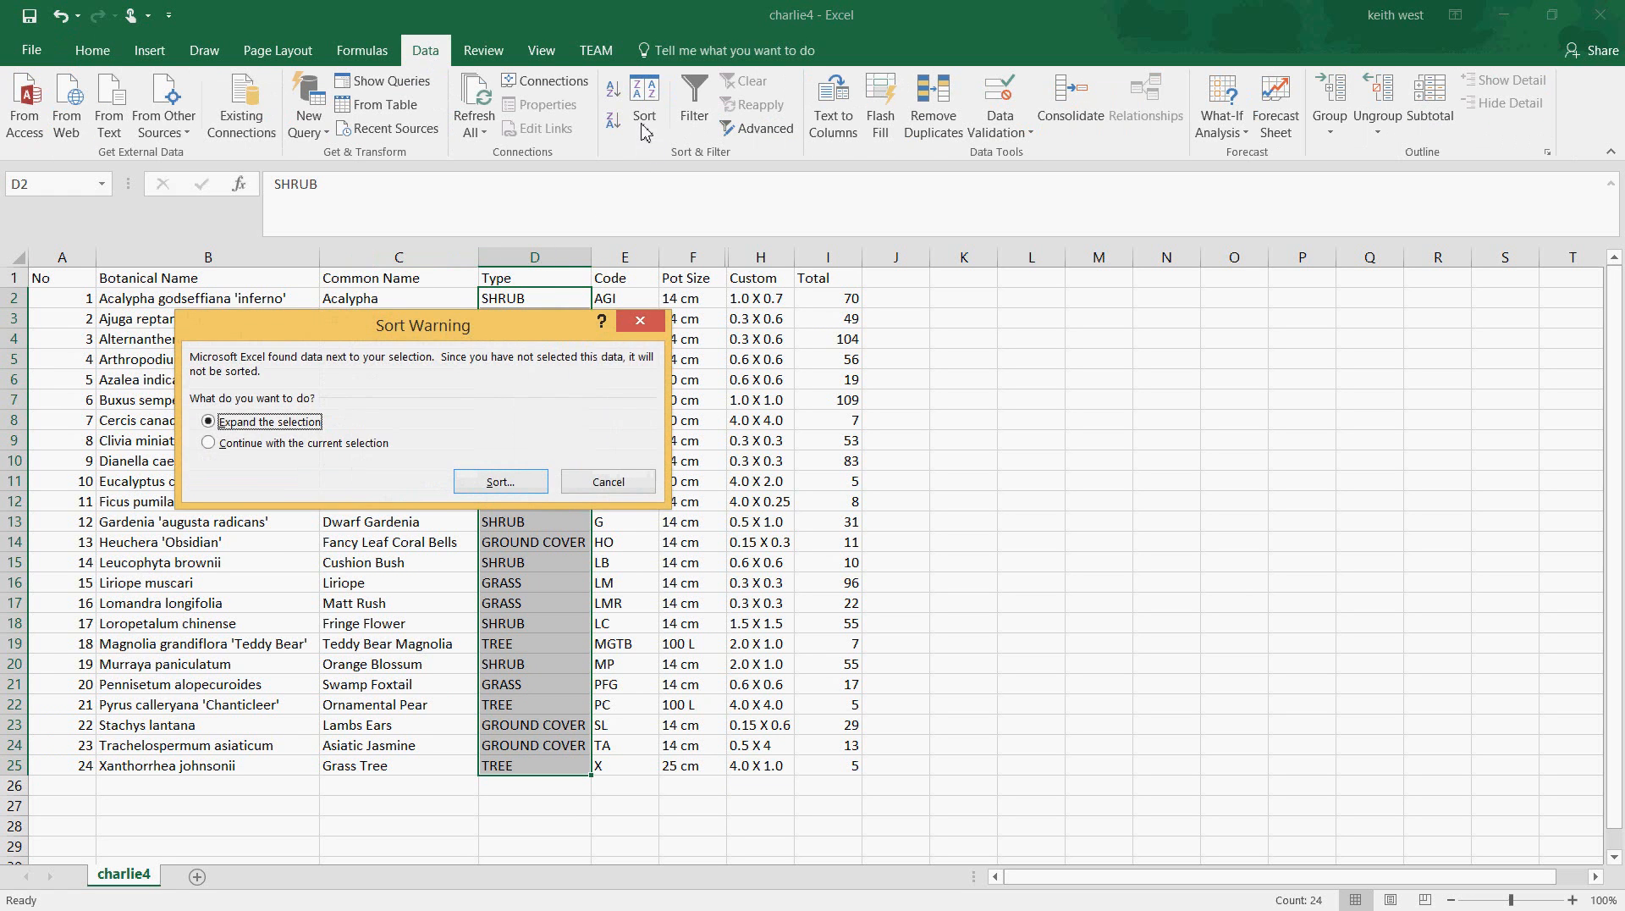
click(496, 483)
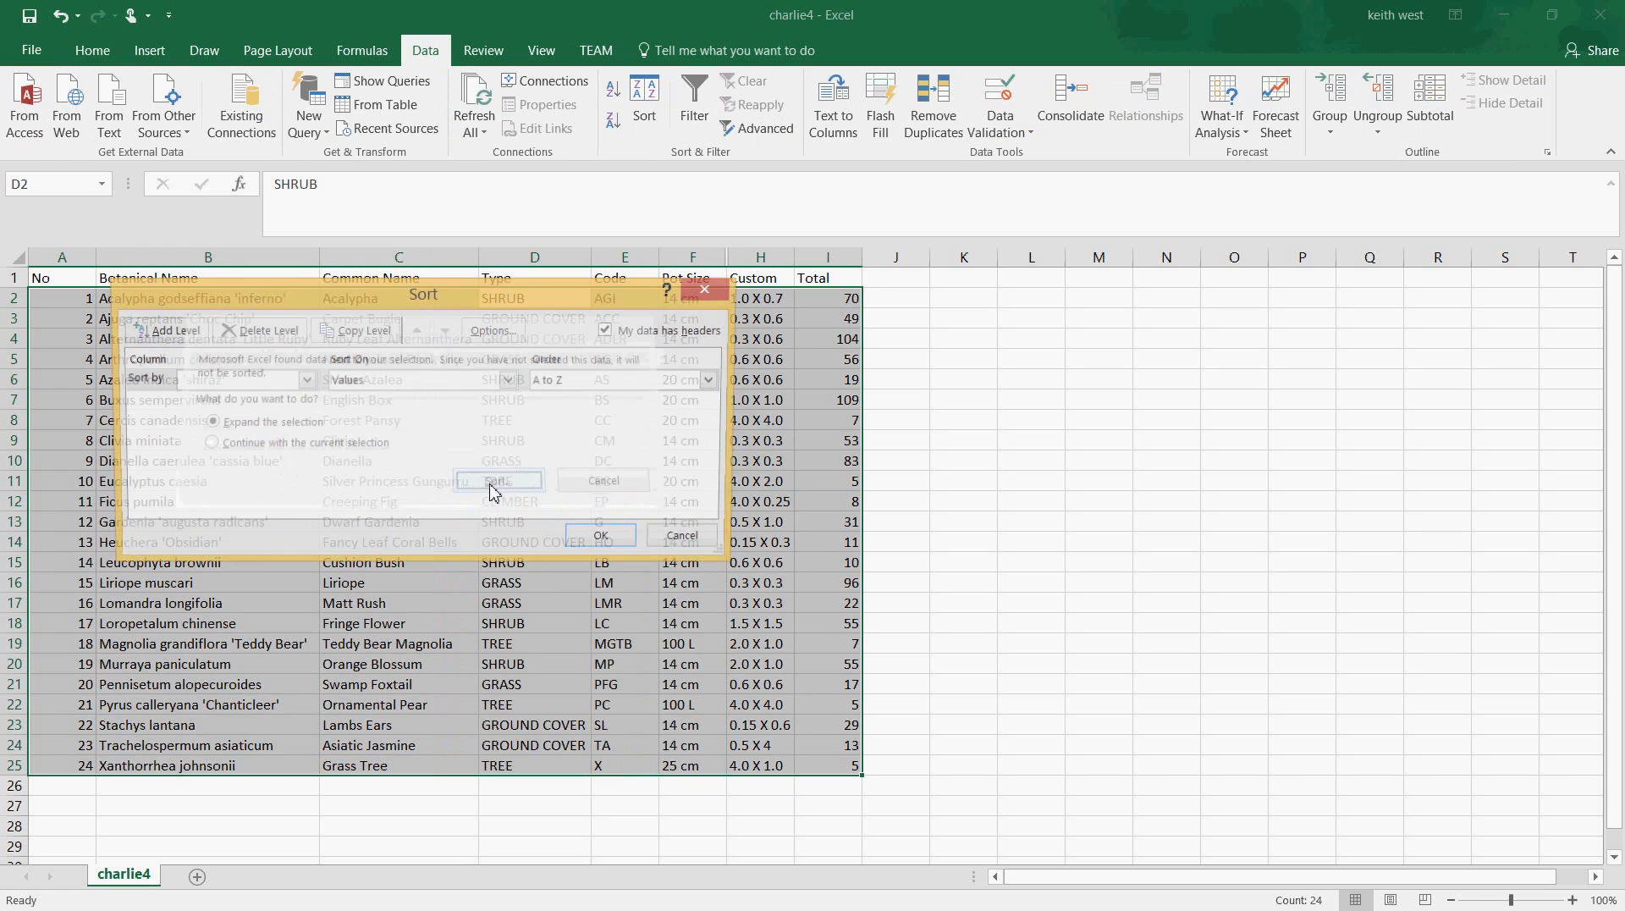
click(305, 382)
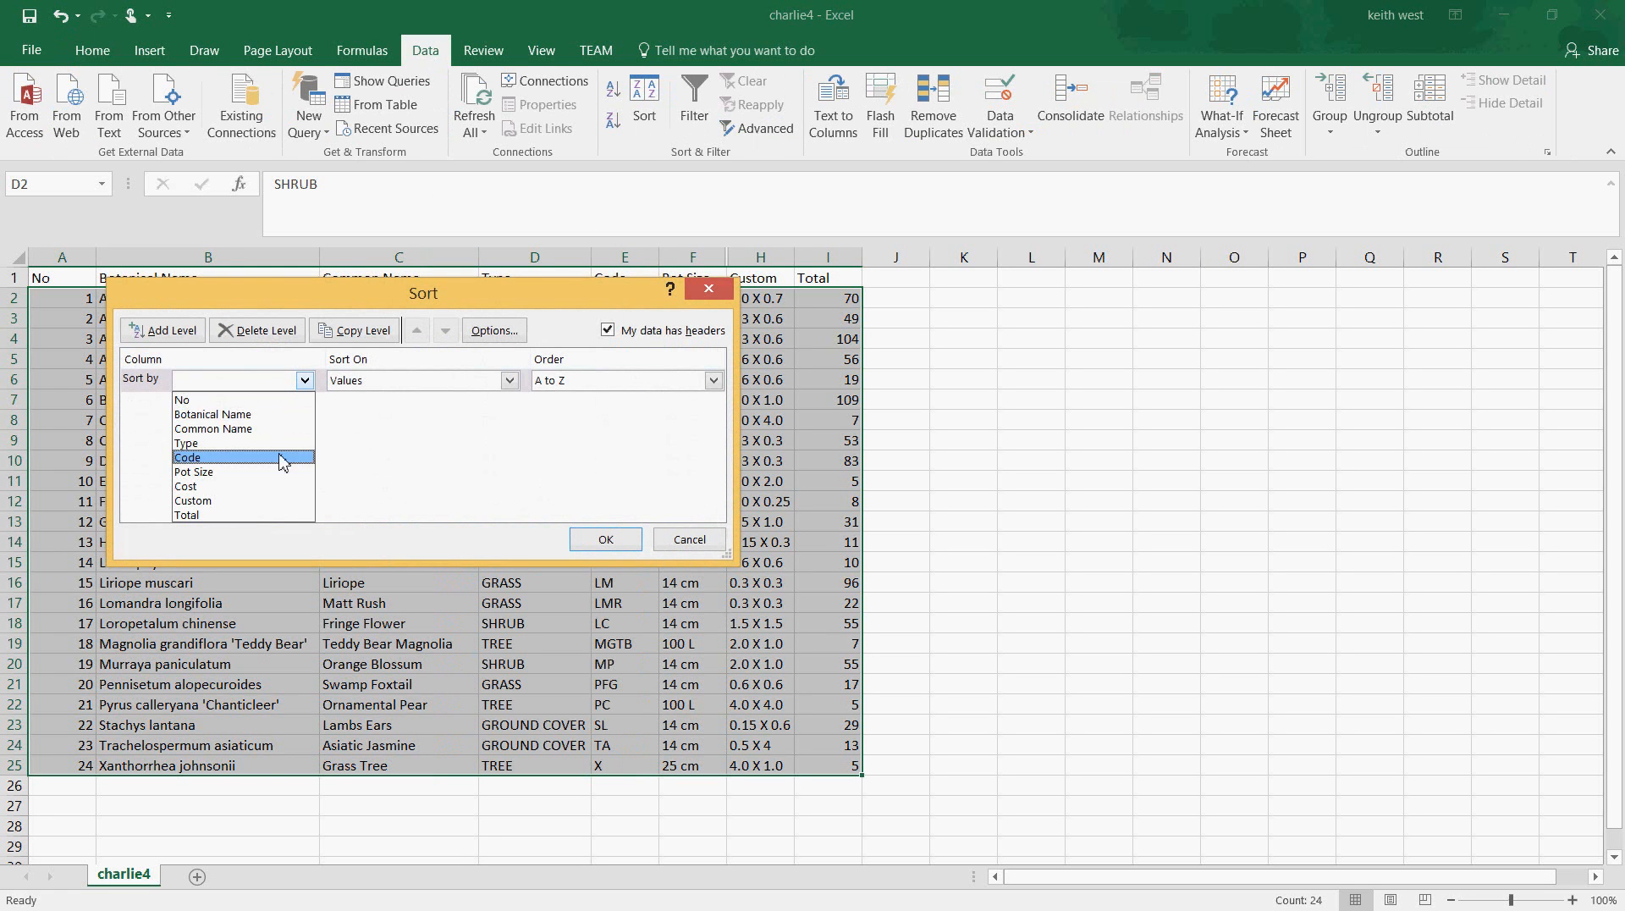
click(223, 444)
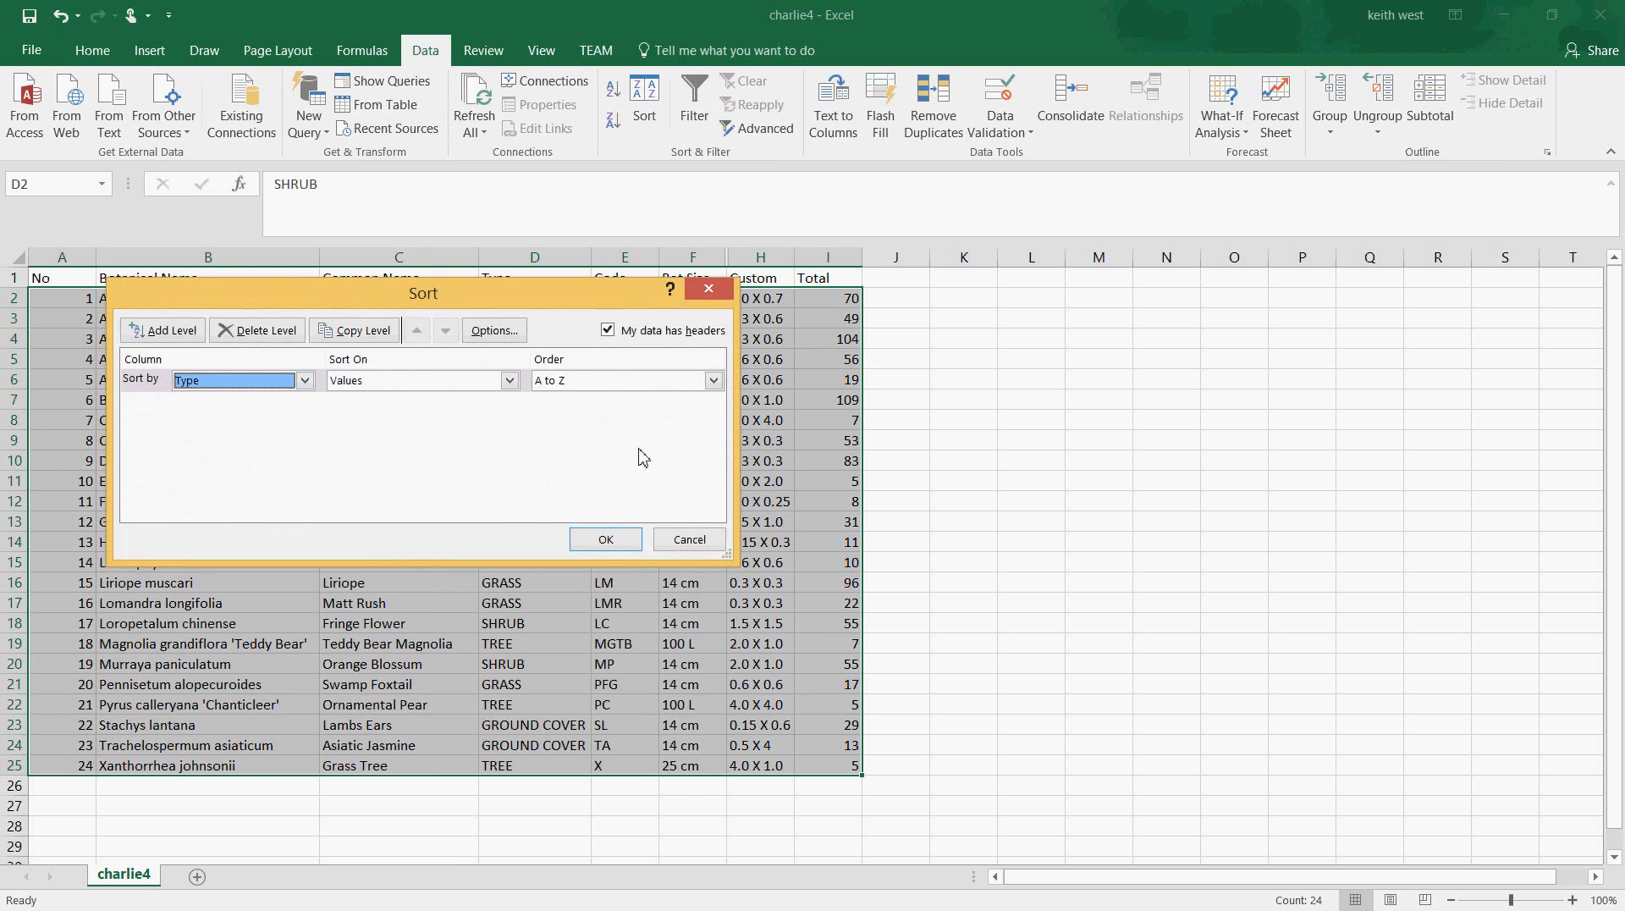
click(613, 543)
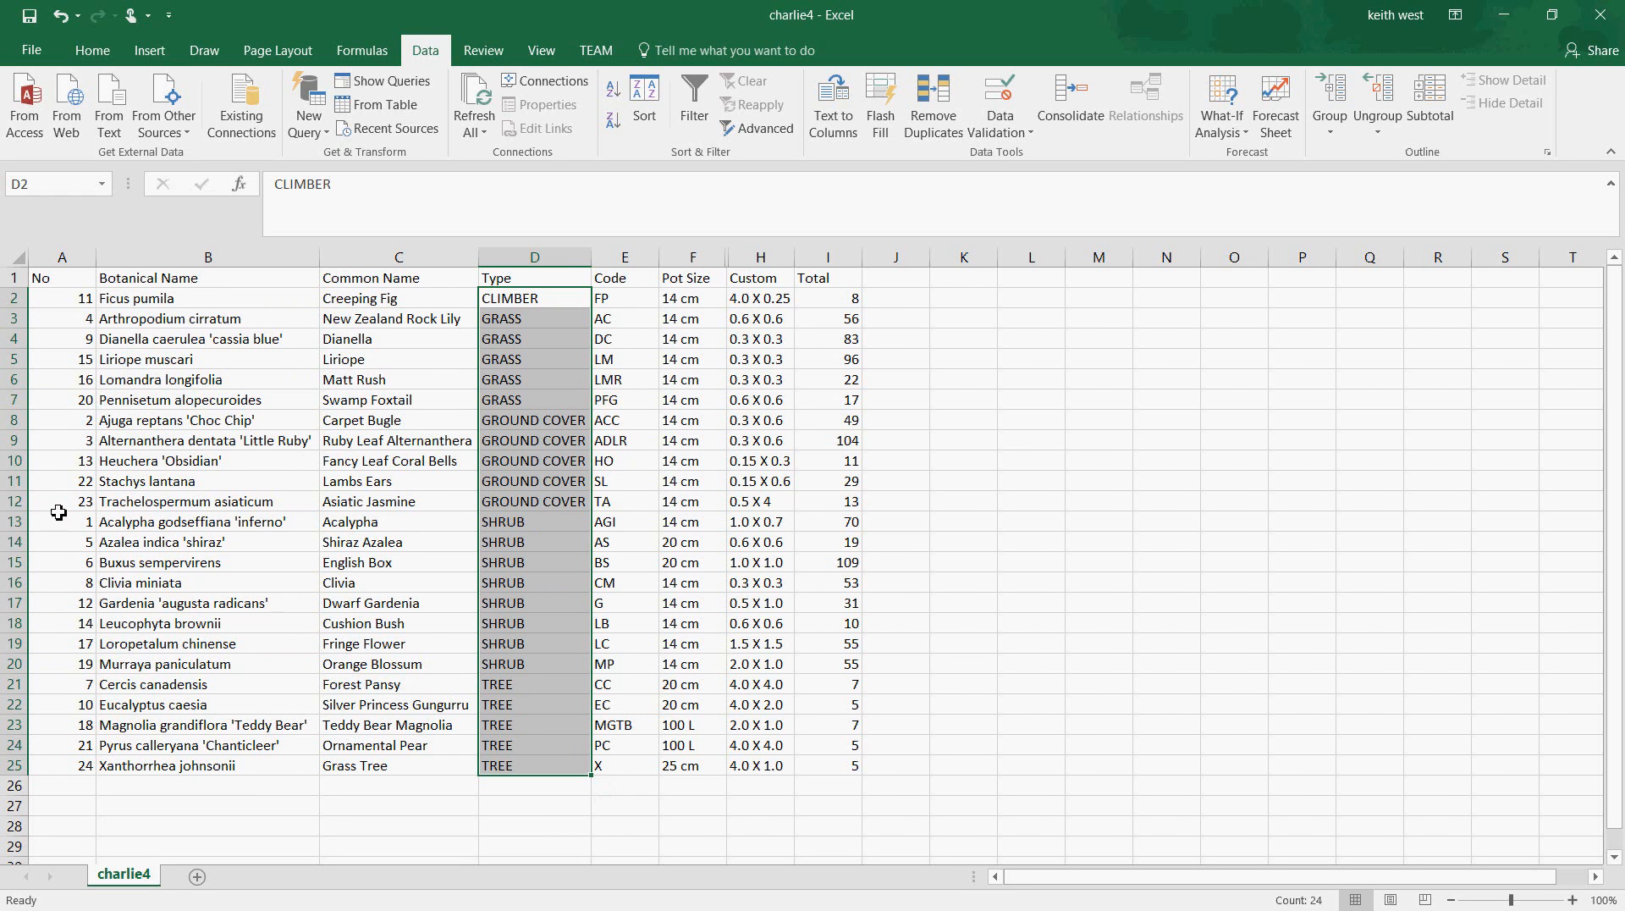
Step: Insert a blank row above each of the ground cover, climber and grass groups
click(15, 420)
right_click(17, 421)
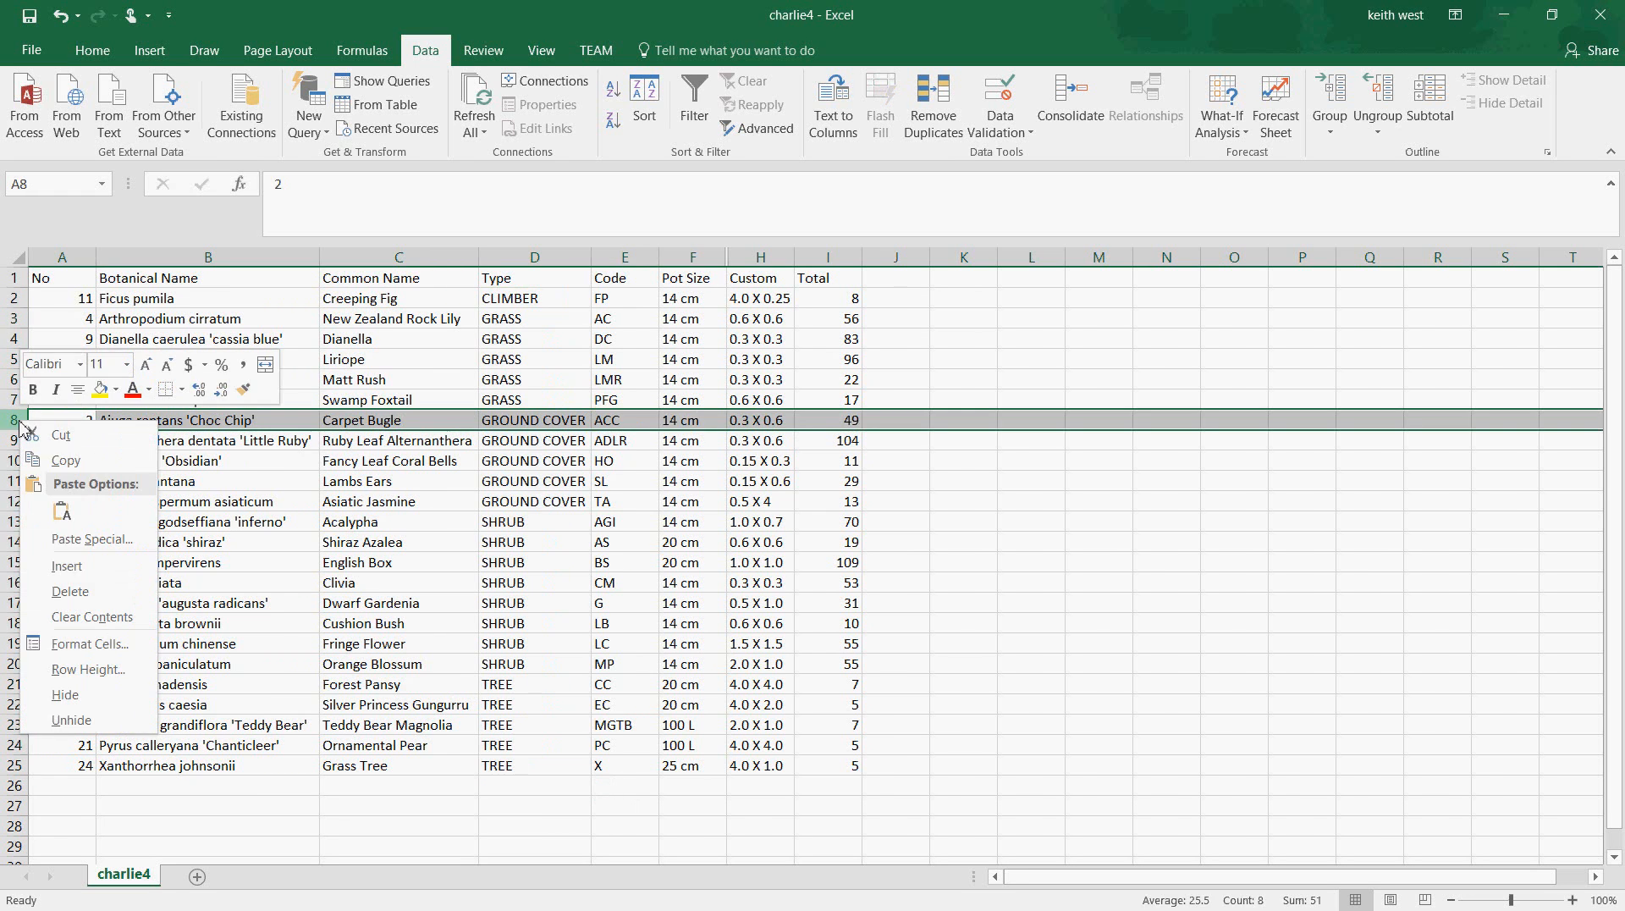
click(64, 567)
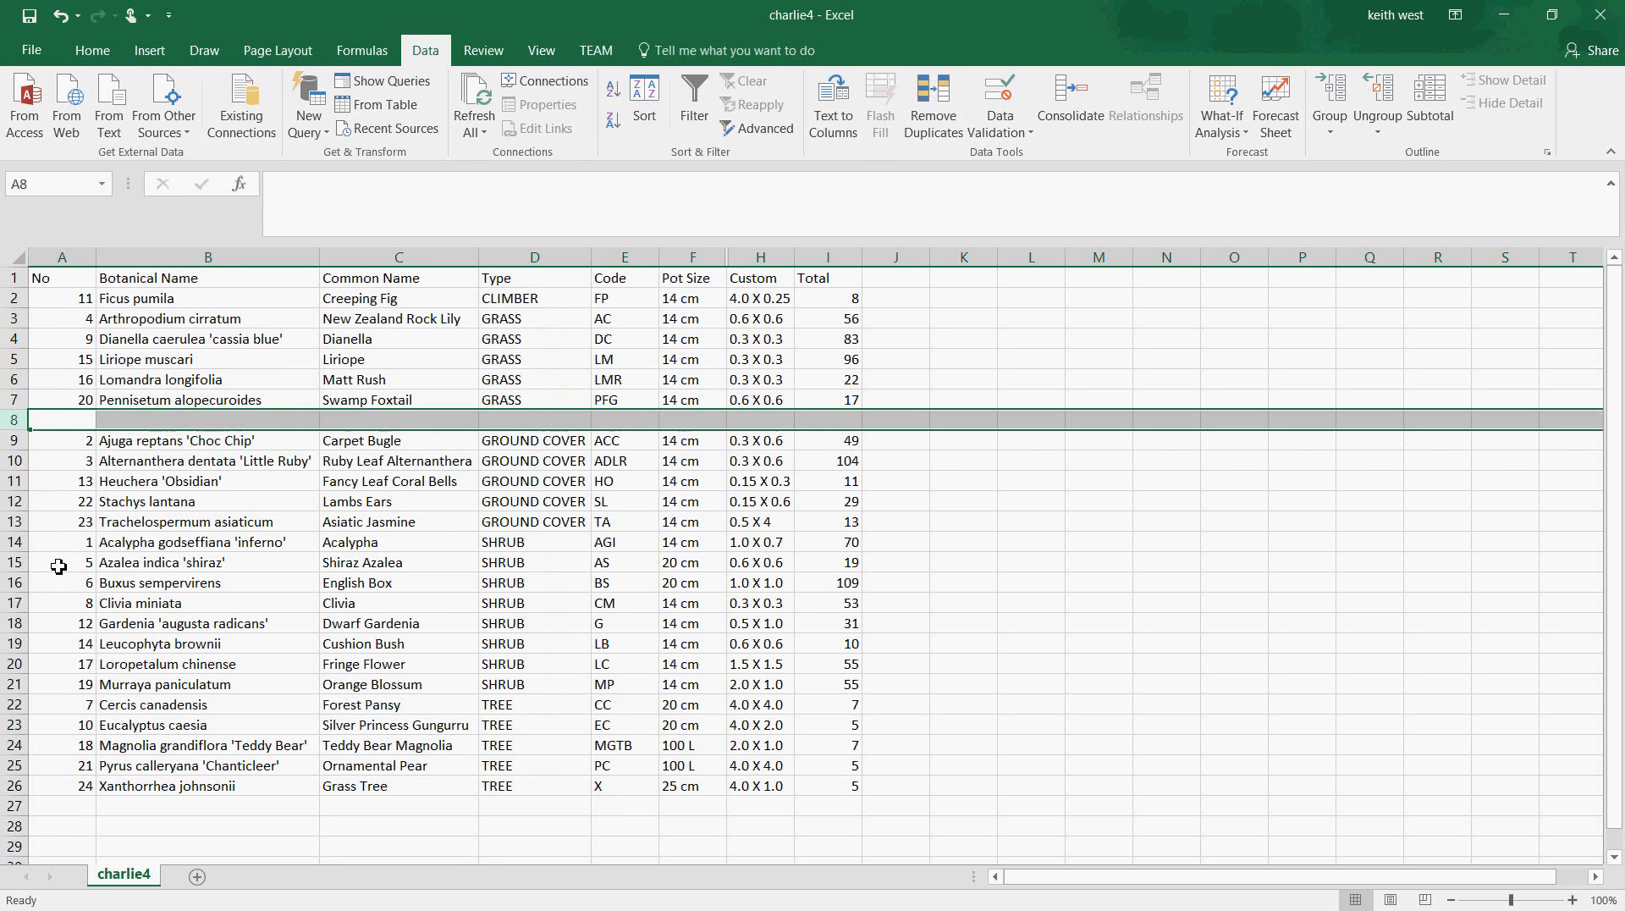
click(16, 299)
right_click(17, 301)
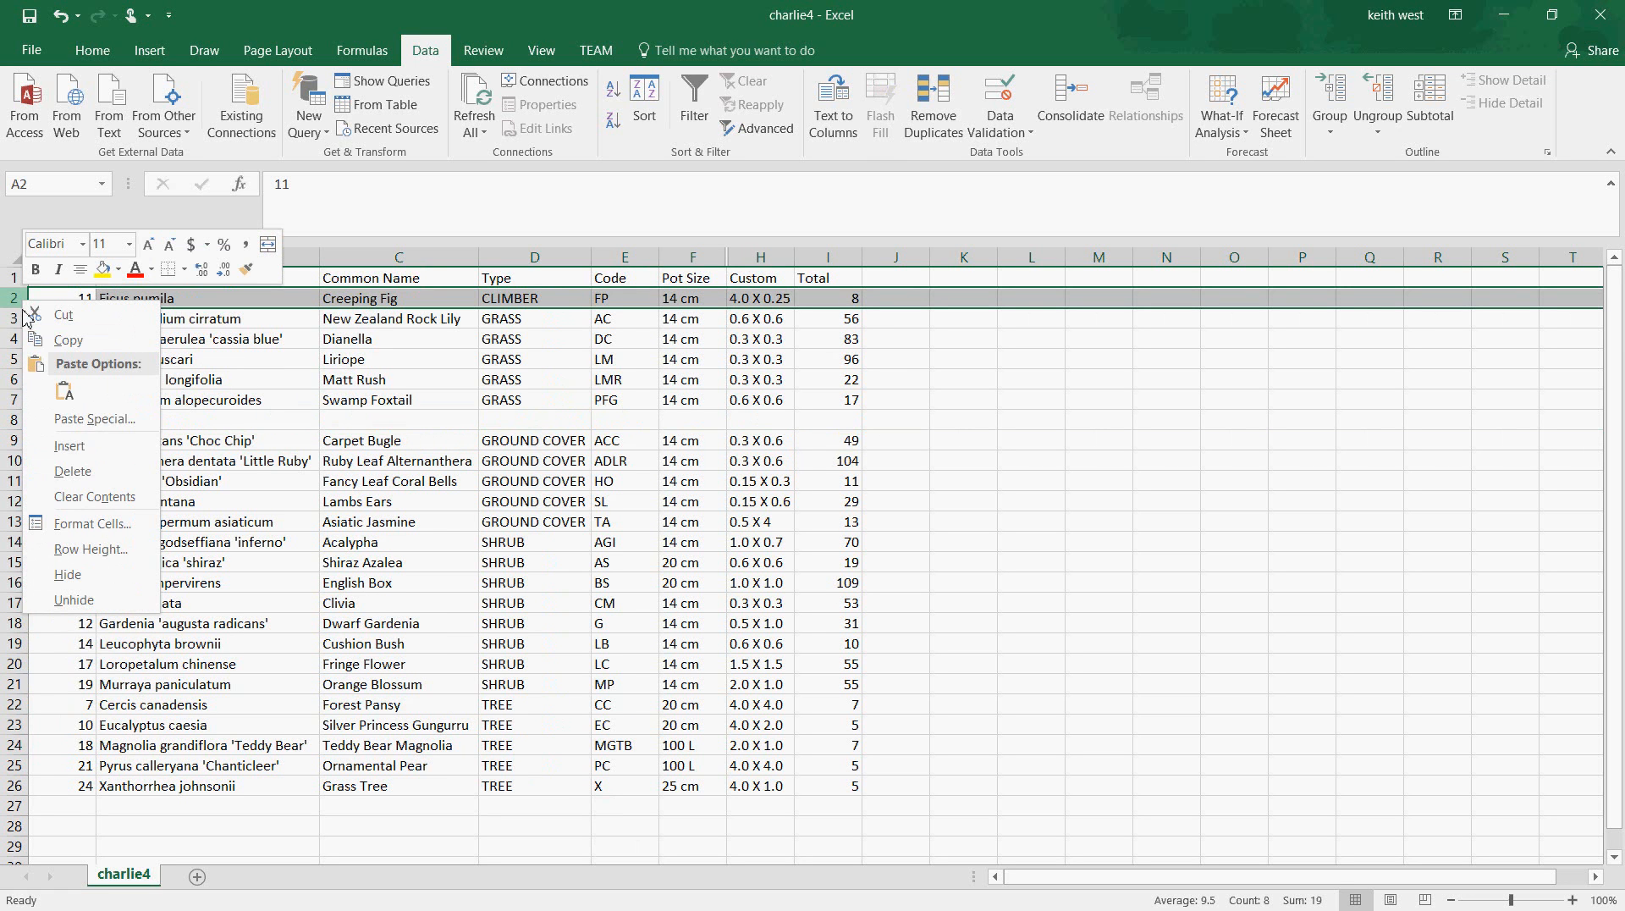
click(71, 447)
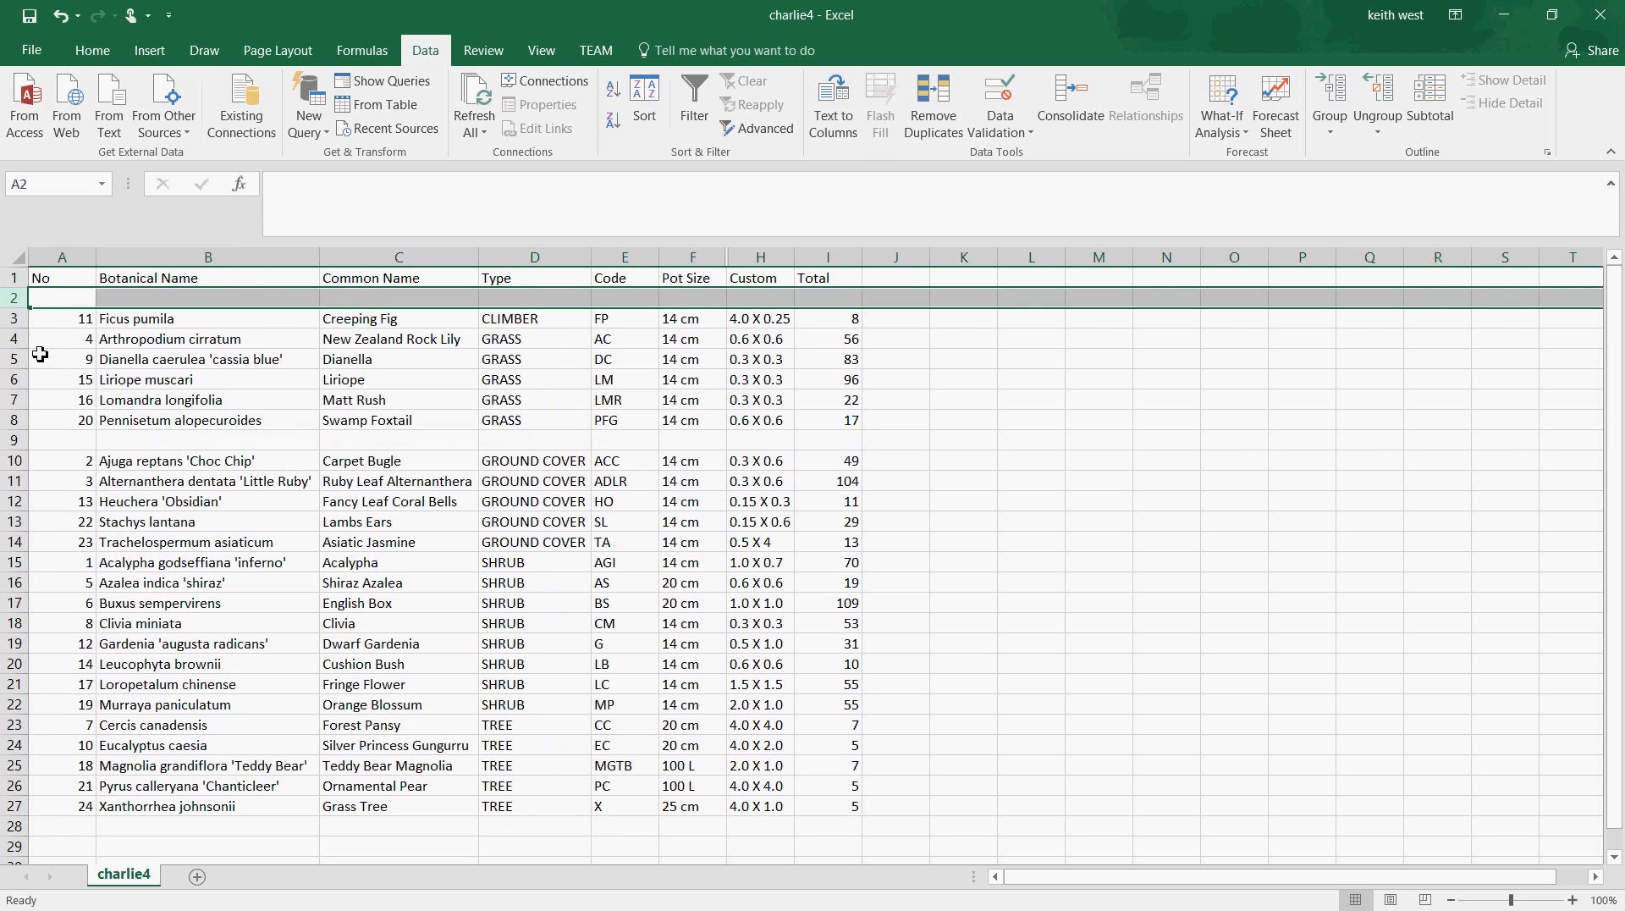
click(15, 339)
right_click(16, 340)
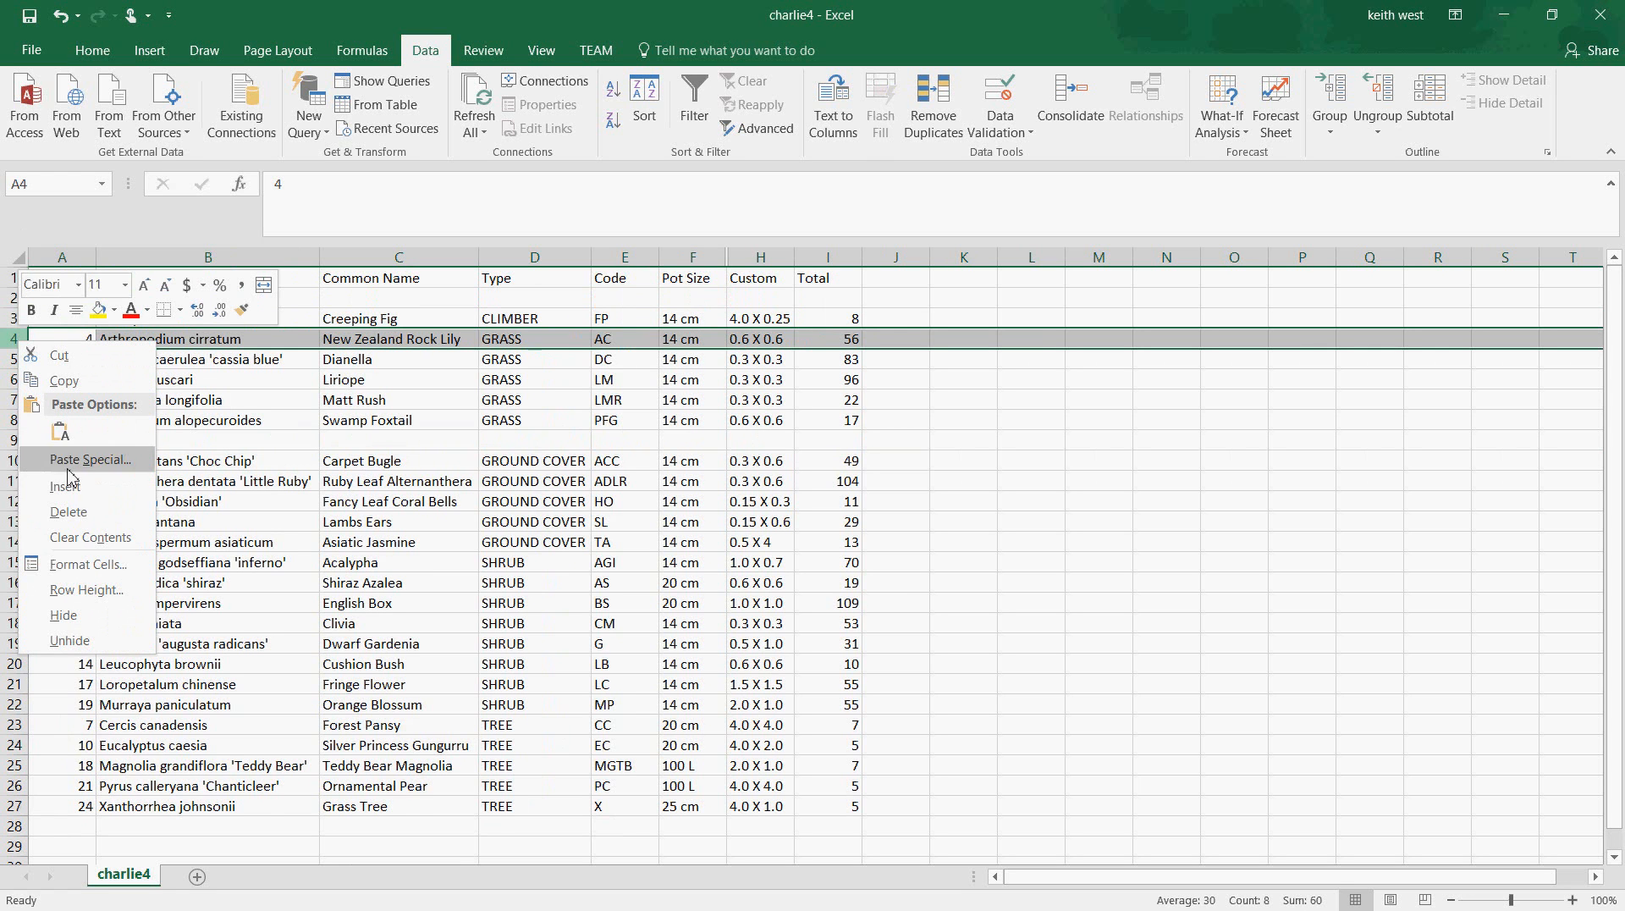
click(68, 488)
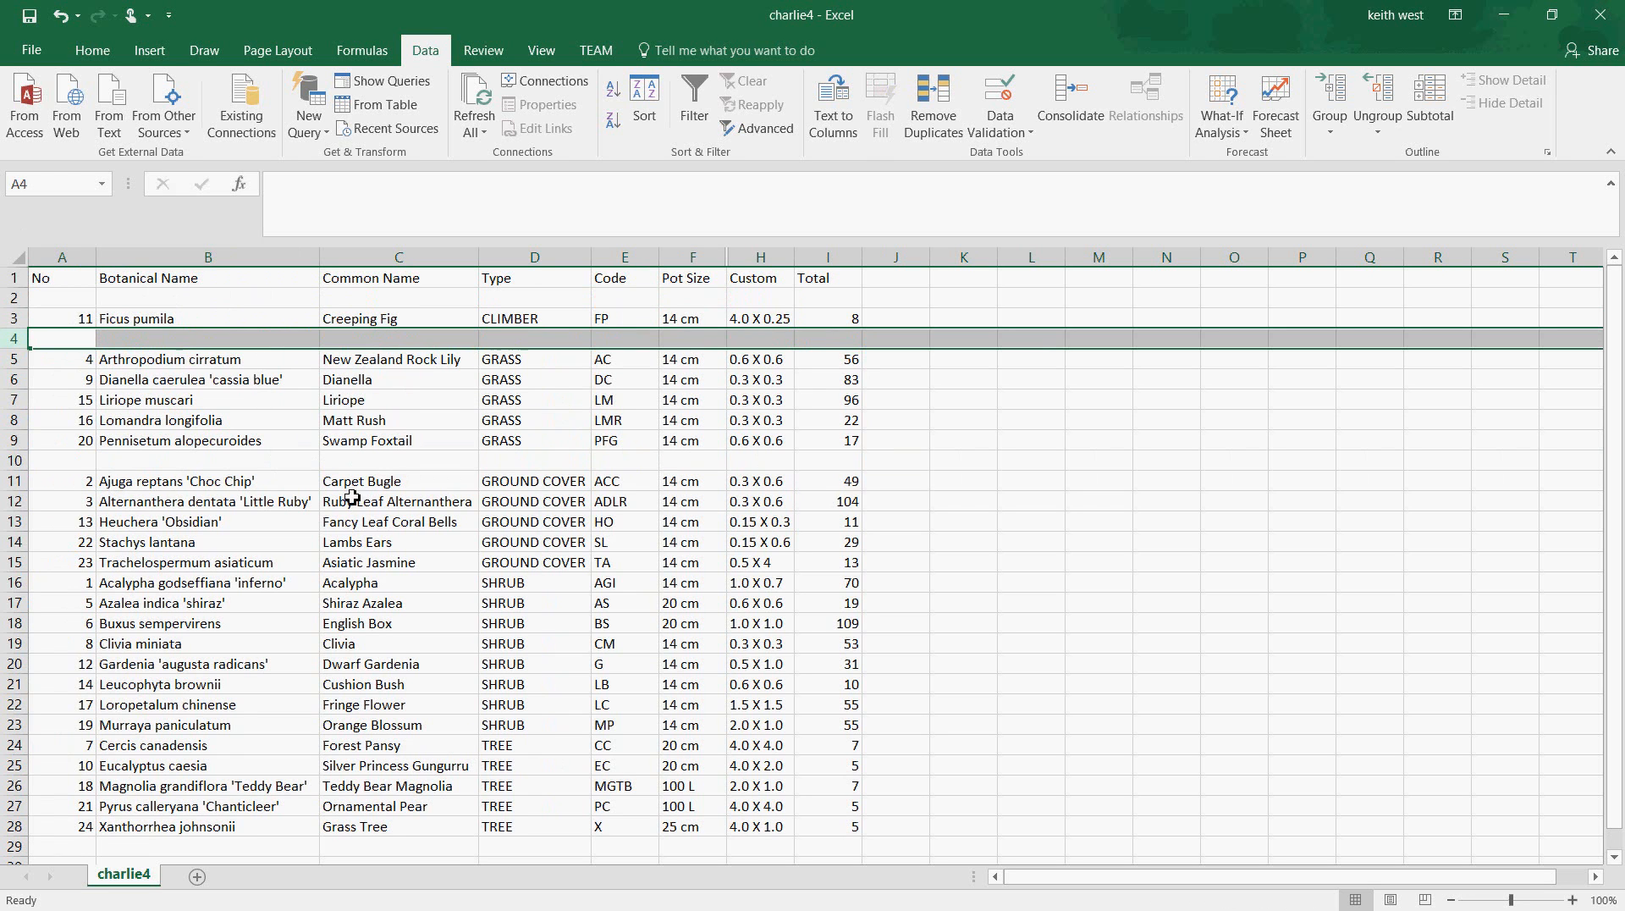
Step: Insert a blank row above the first shrub and another above the first tree
click(15, 584)
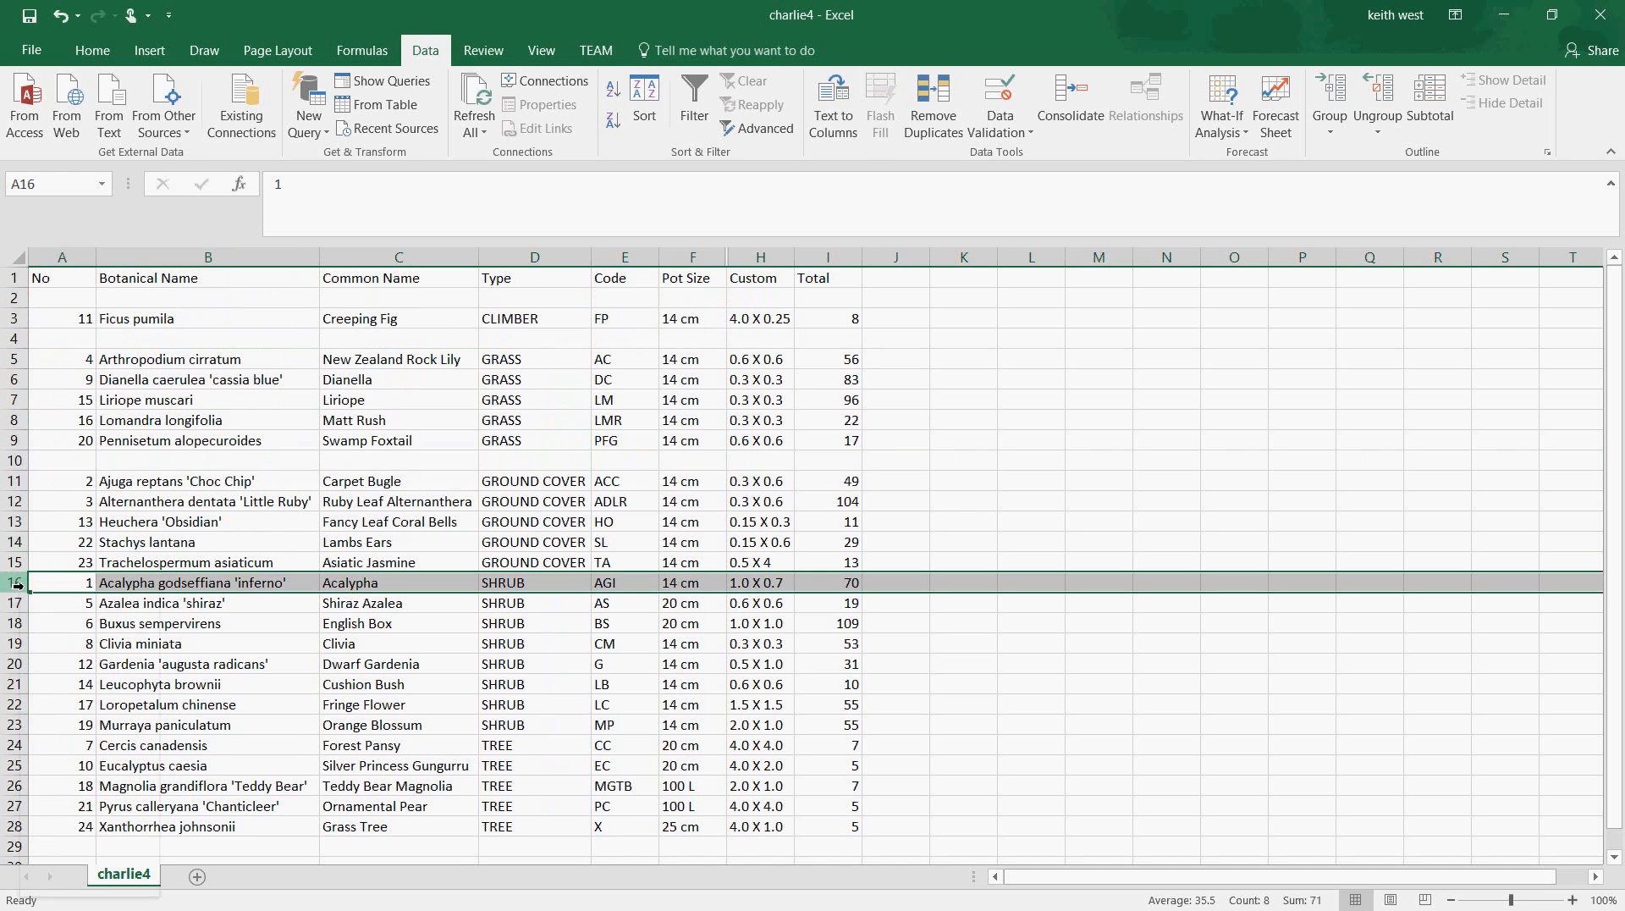
right_click(15, 584)
click(79, 729)
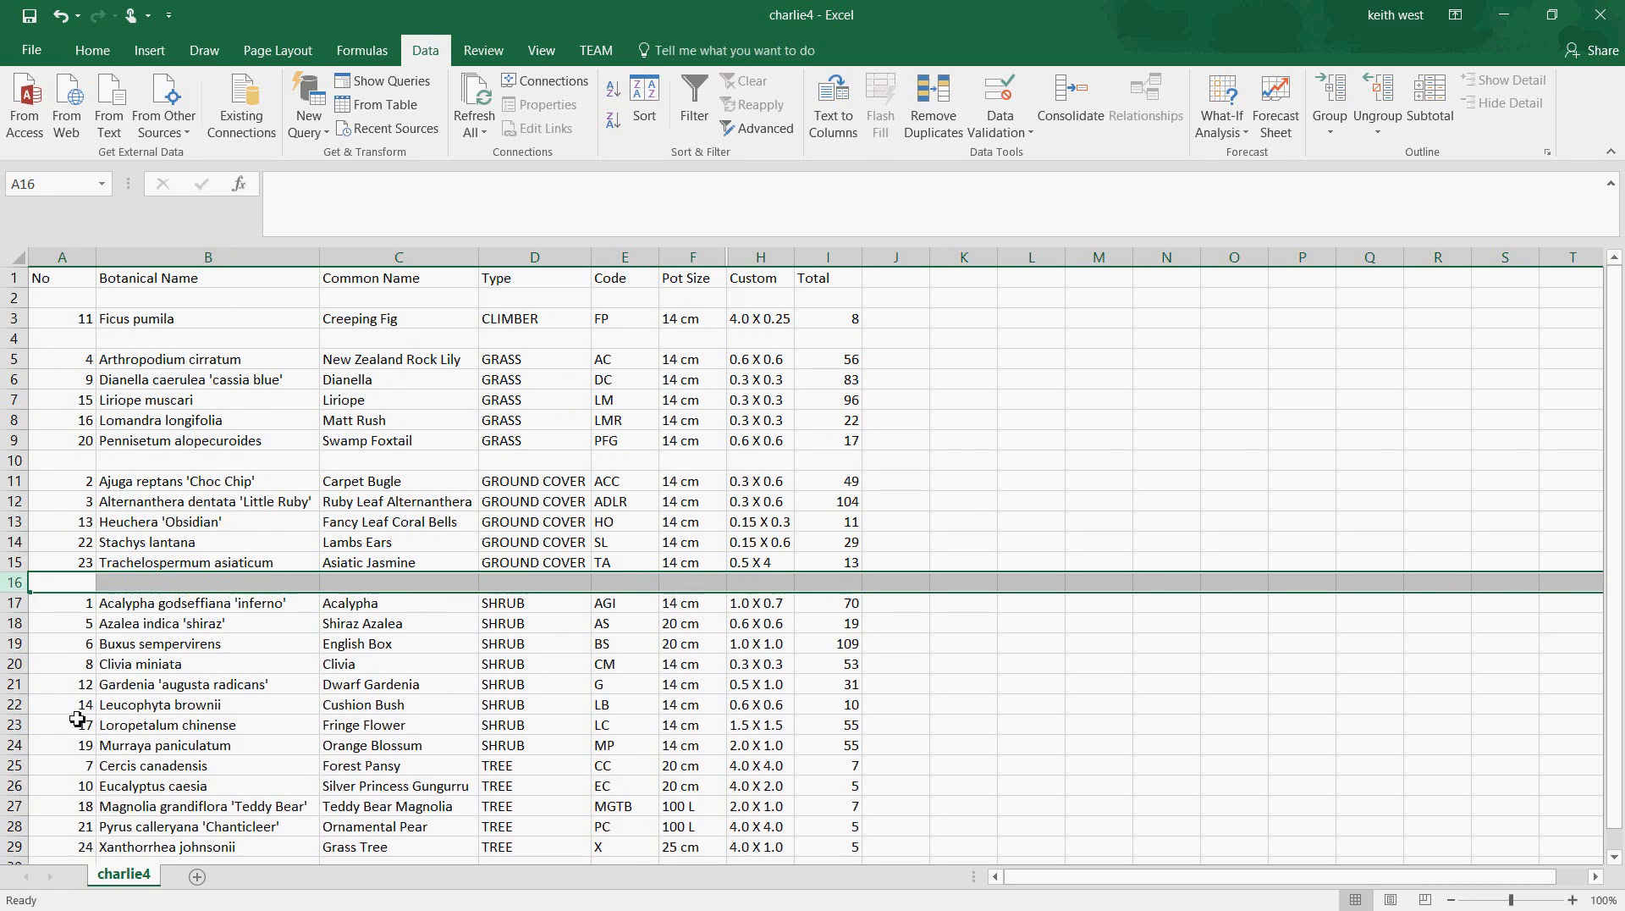
click(15, 766)
right_click(15, 765)
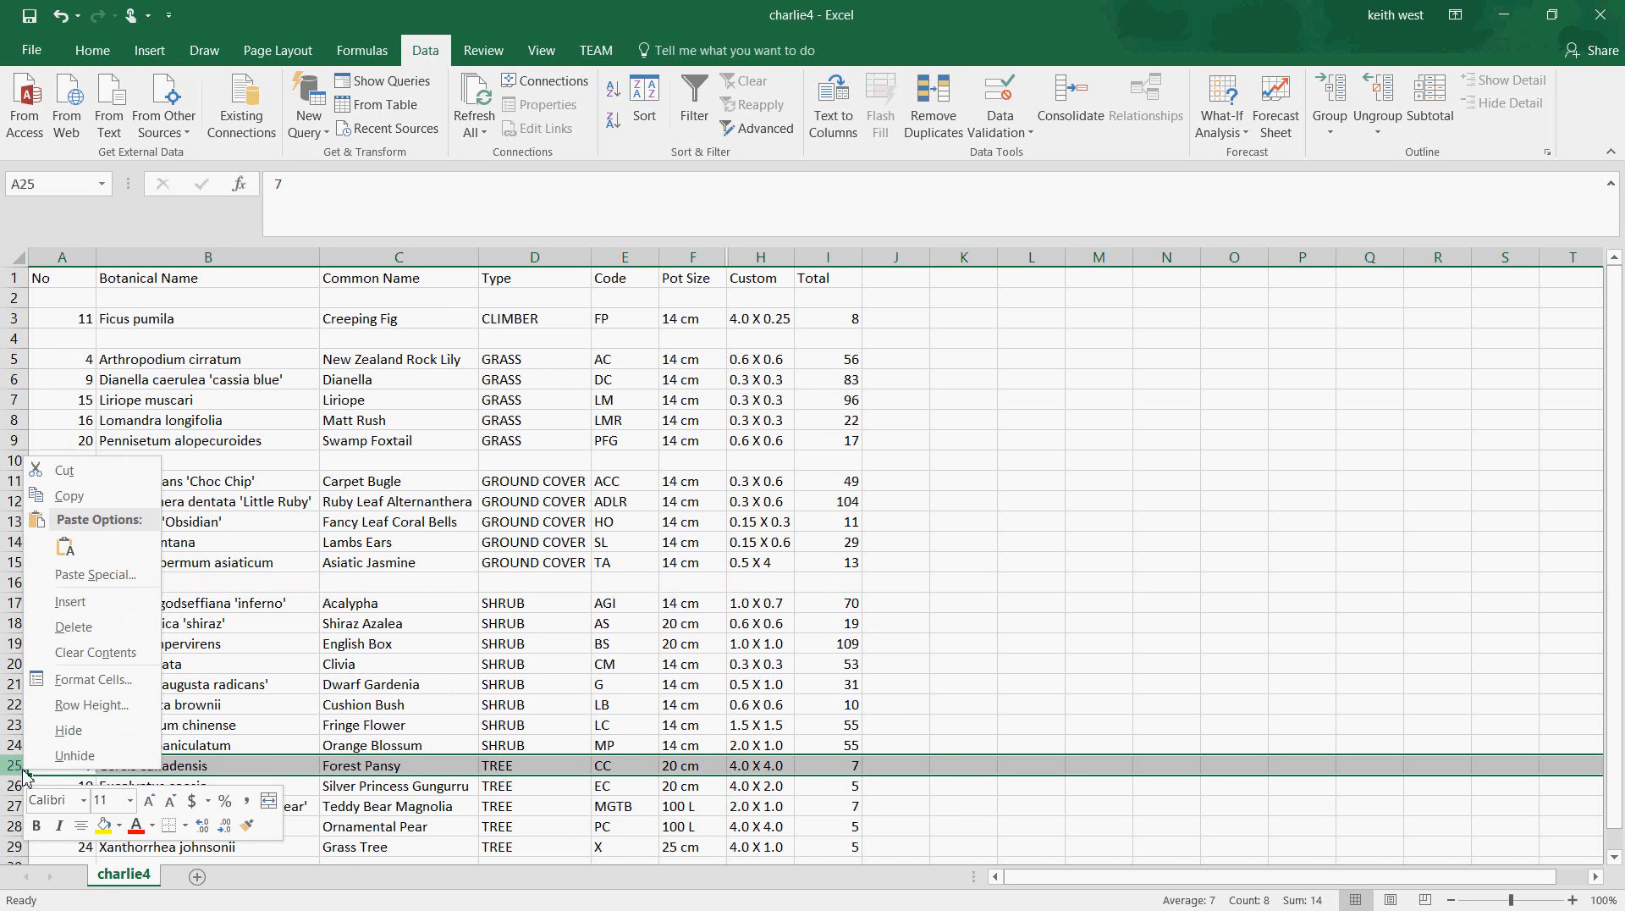
click(81, 603)
scroll(1035, 627, down, 3)
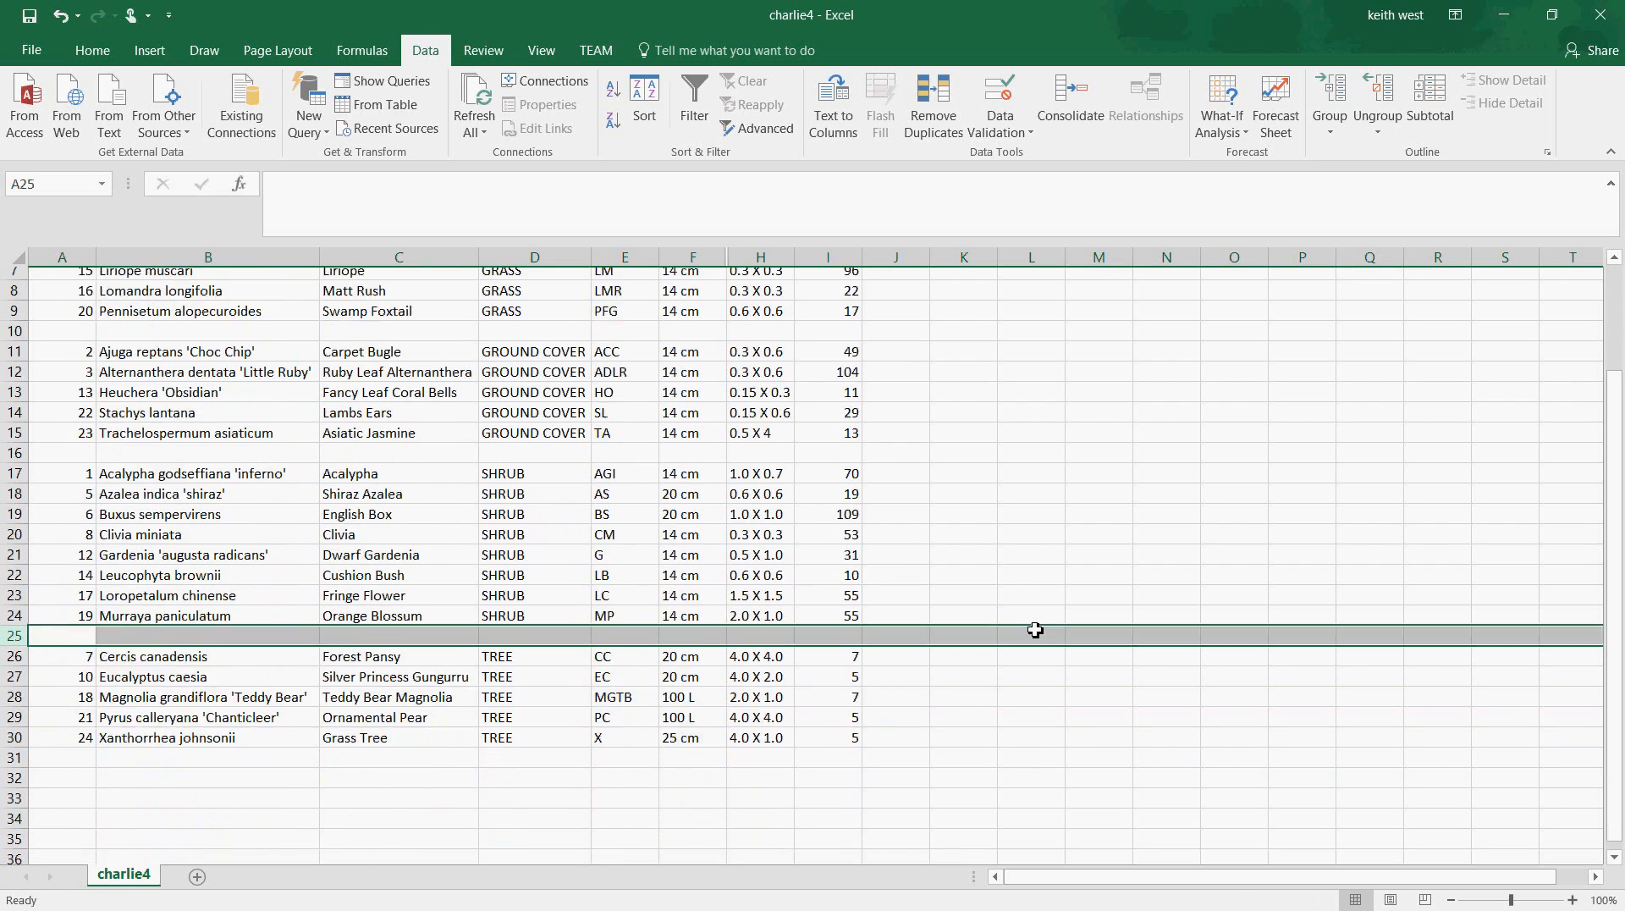
scroll(1035, 627, up, 4)
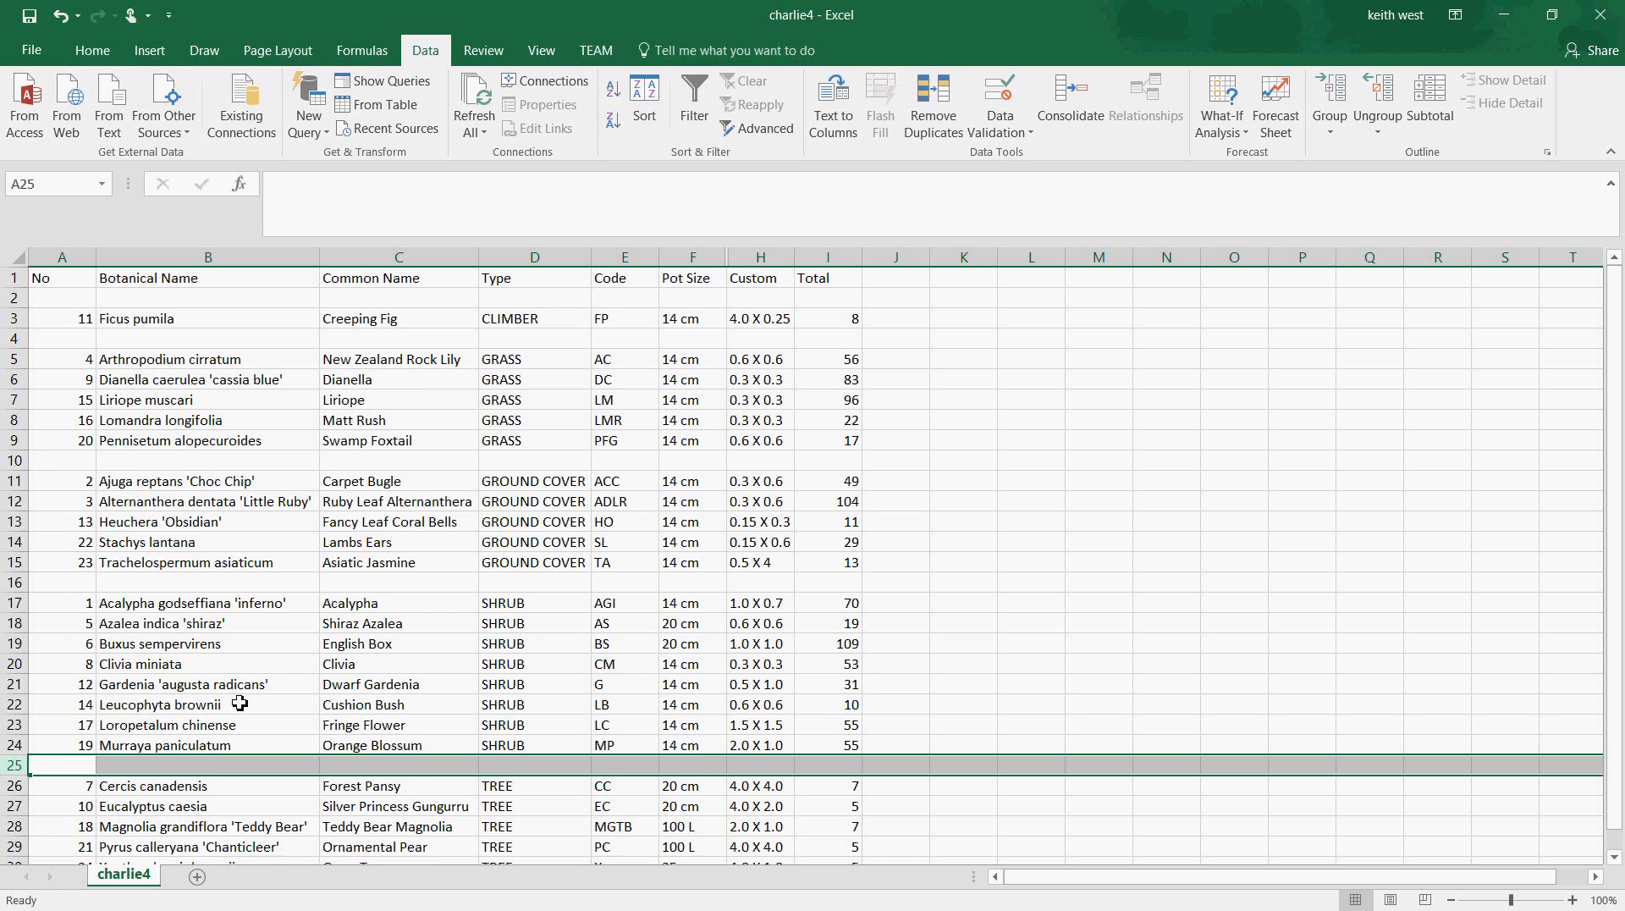
scroll(254, 690, down, 2)
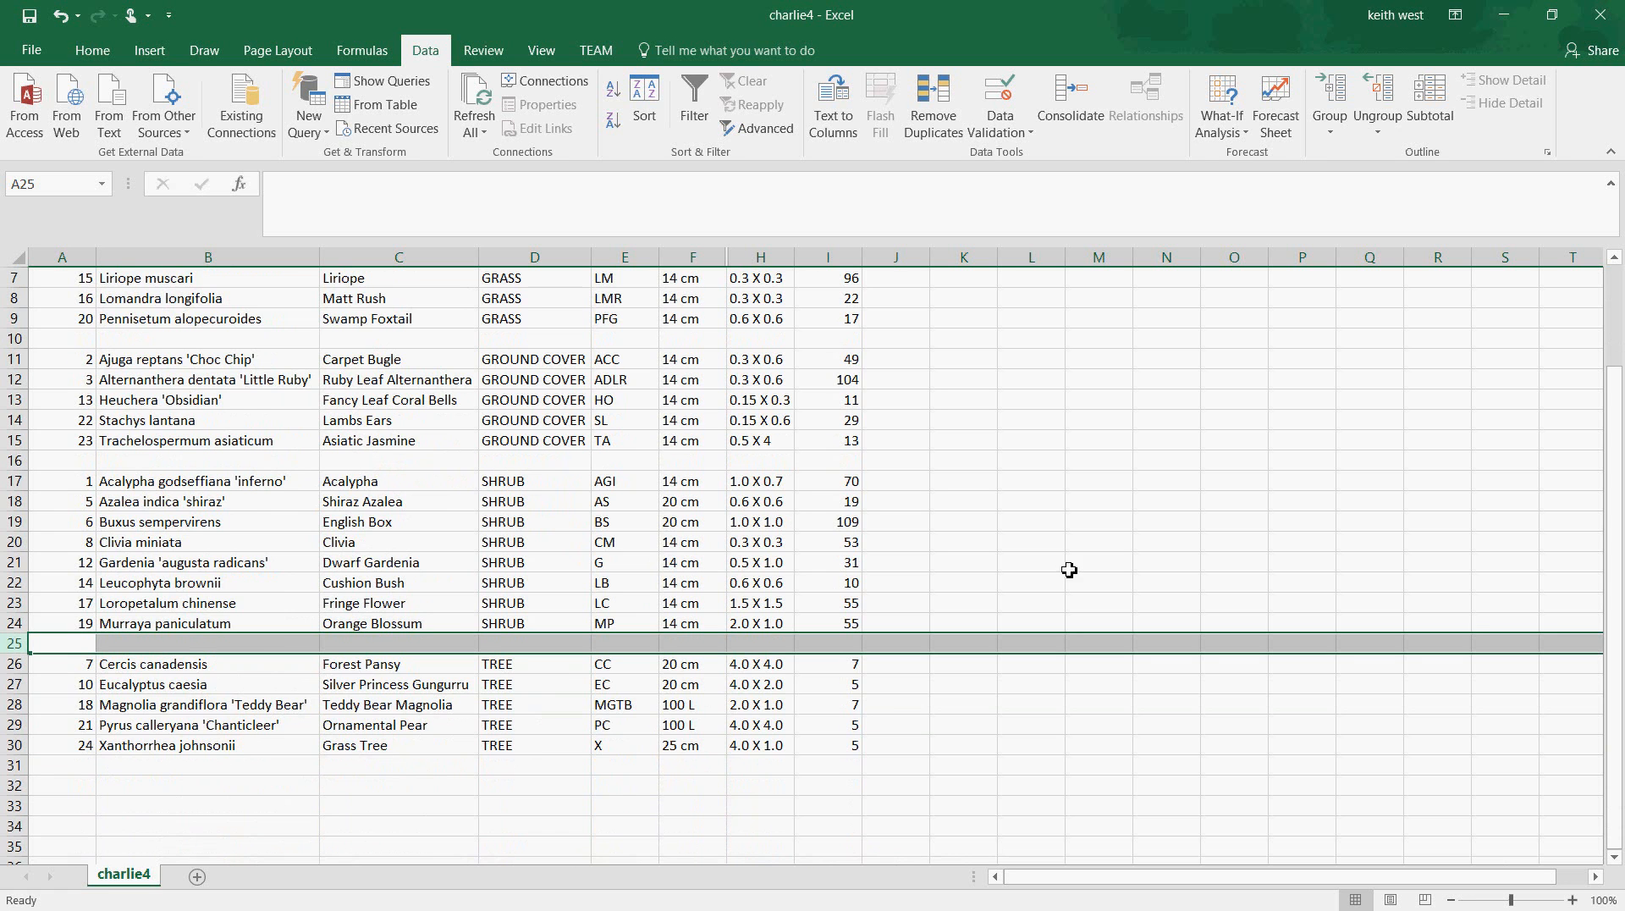
scroll(1109, 549, up, 2)
scroll(1109, 549, up, 1)
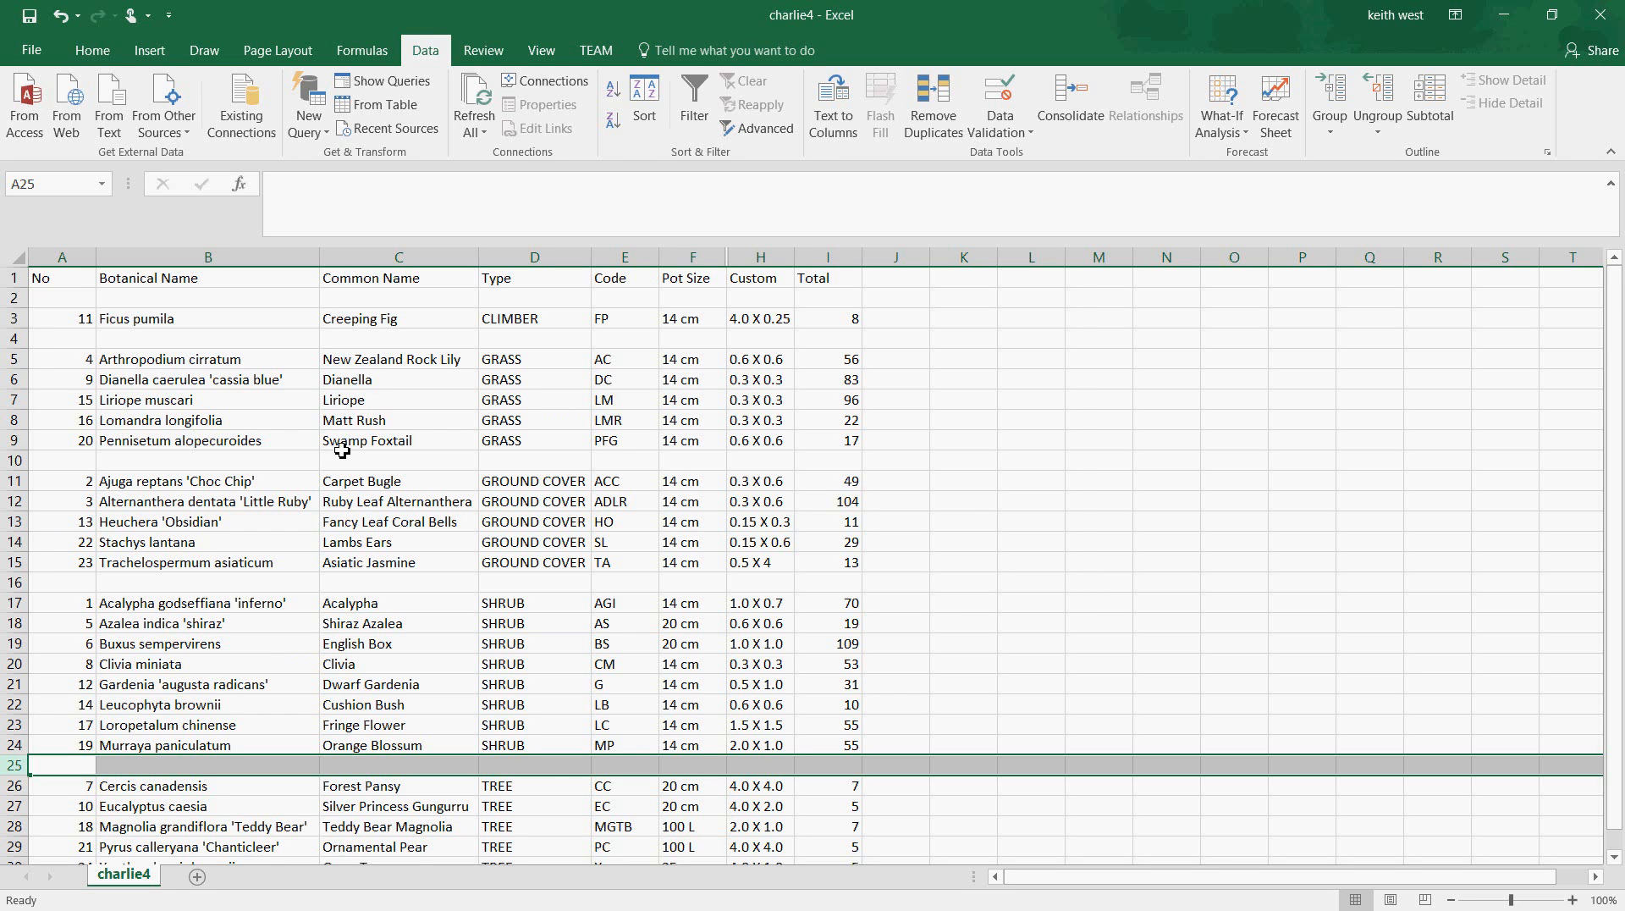
Step: Insert a blank row above the column headings
click(13, 278)
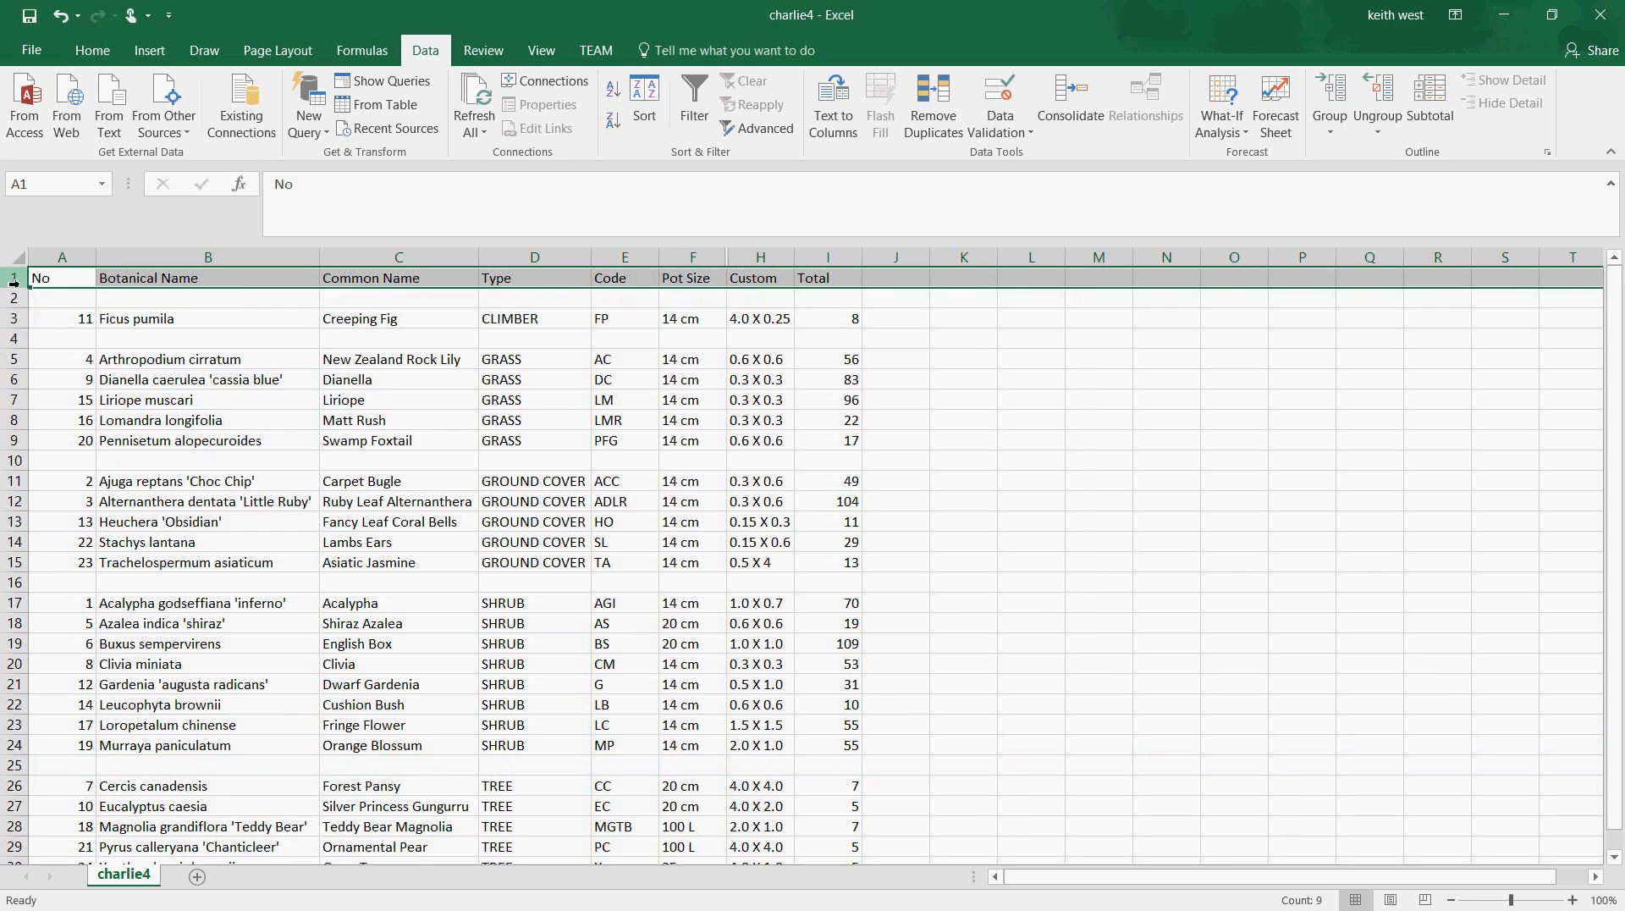
right_click(14, 280)
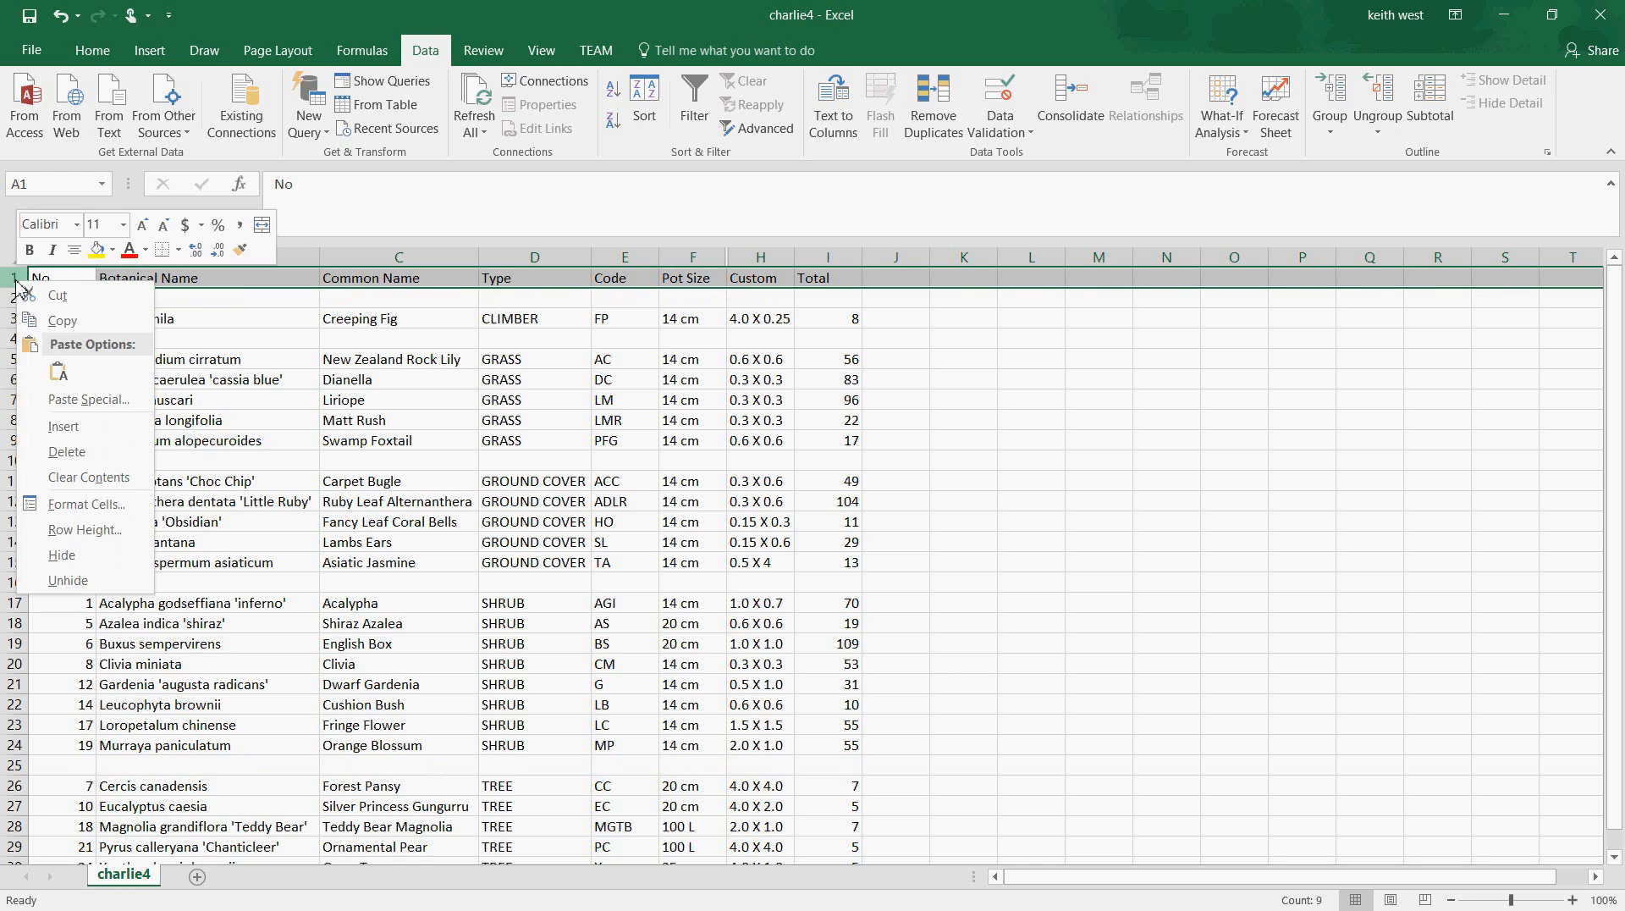
click(64, 426)
click(1082, 439)
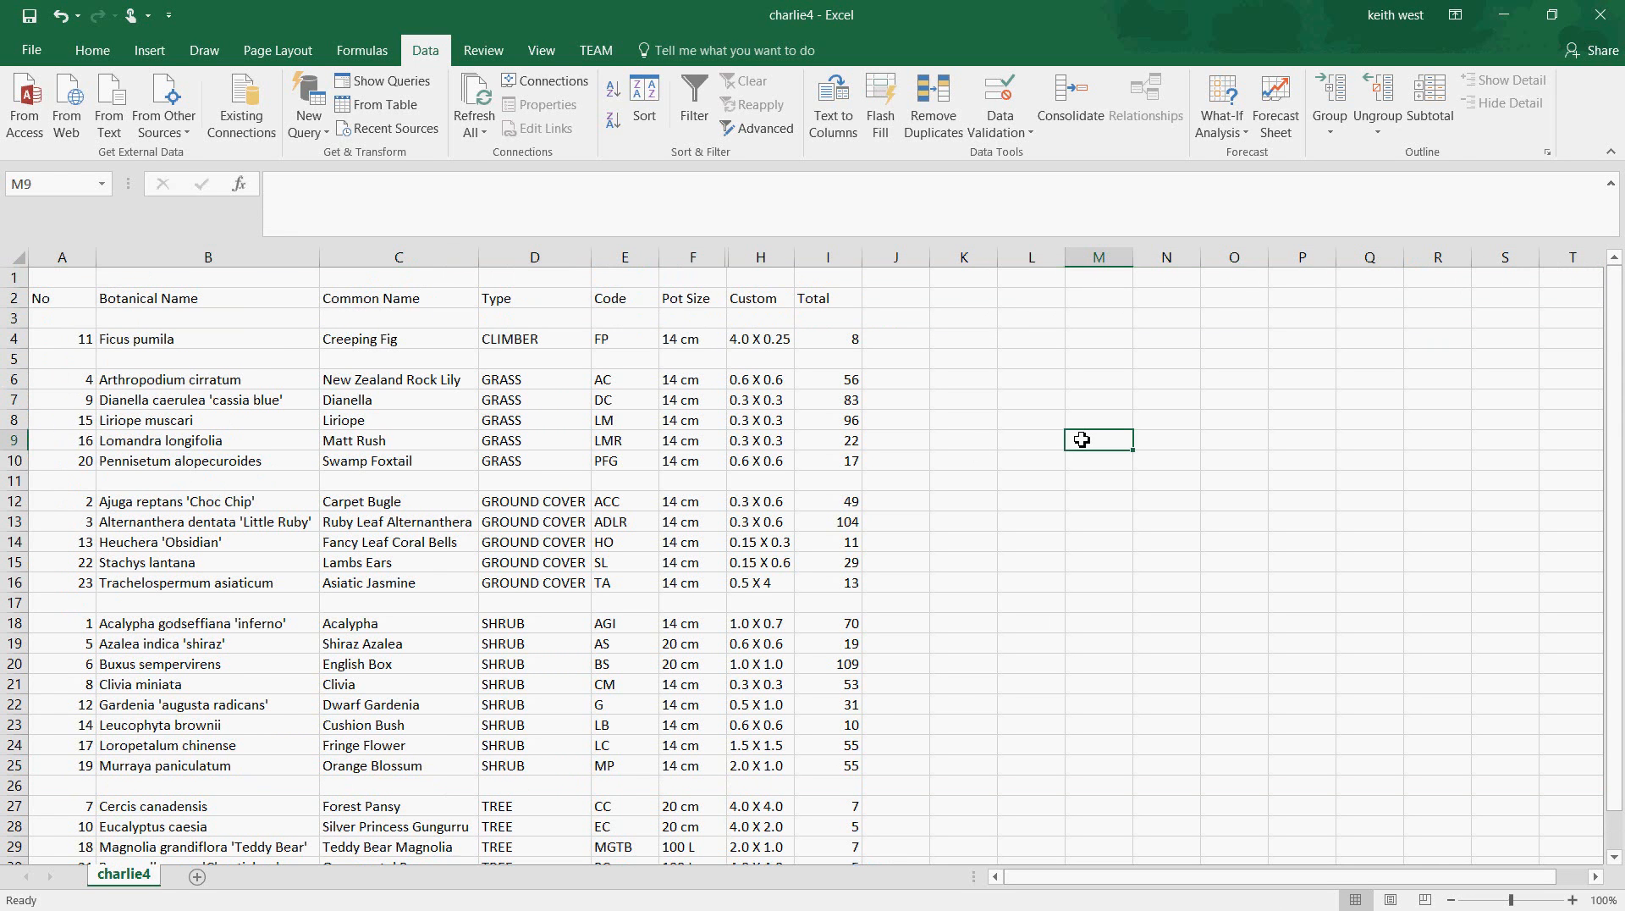